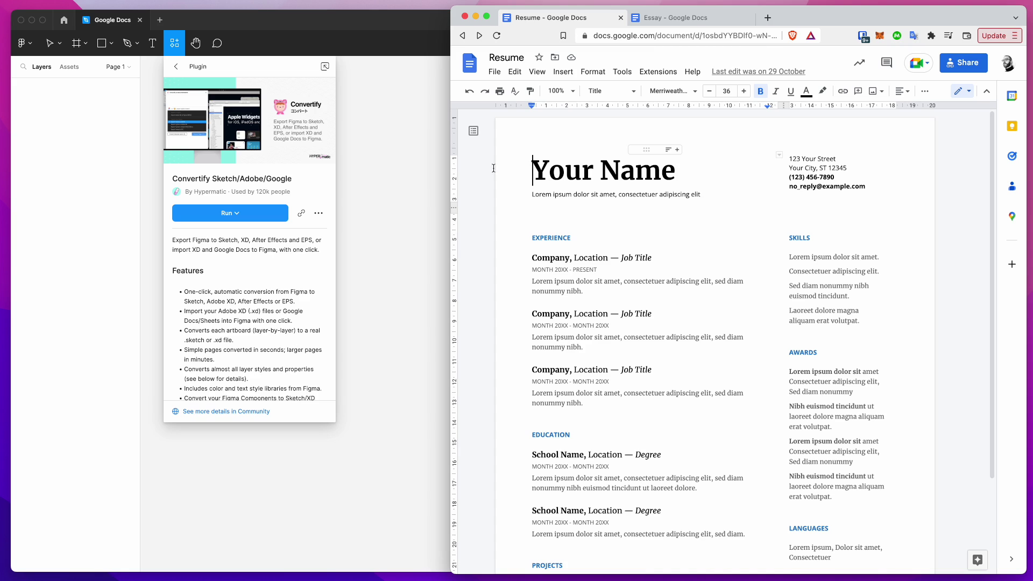
Switch to Figma and check the extra options on the Convertify plugin's listing without changing its saved status
left_click(359, 26)
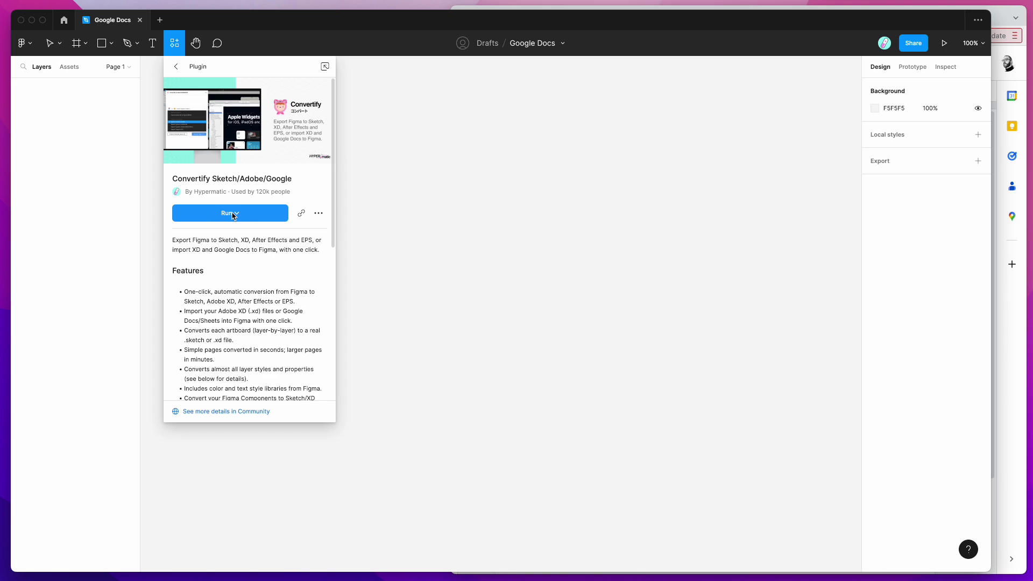
left_click(318, 214)
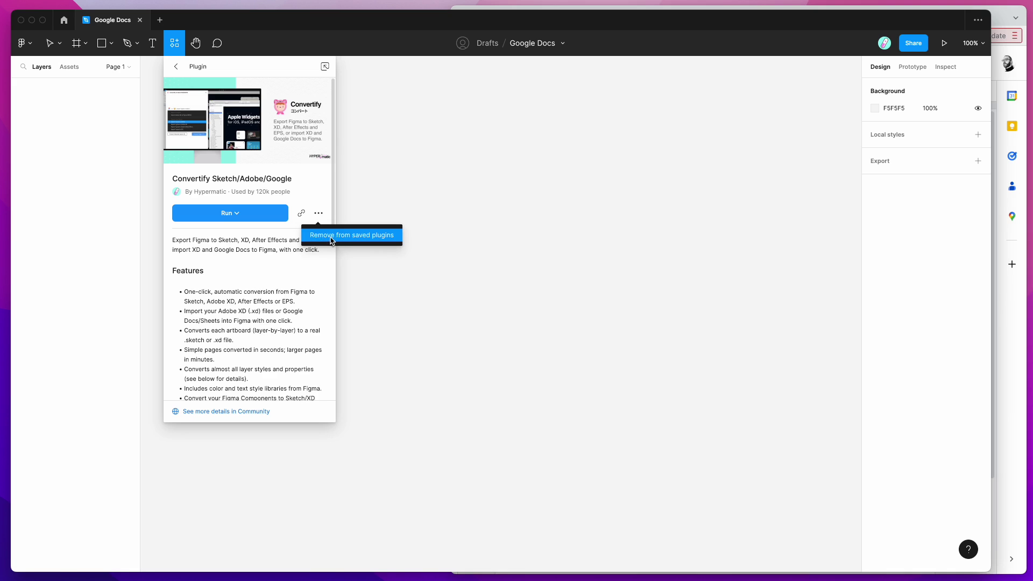
left_click(308, 188)
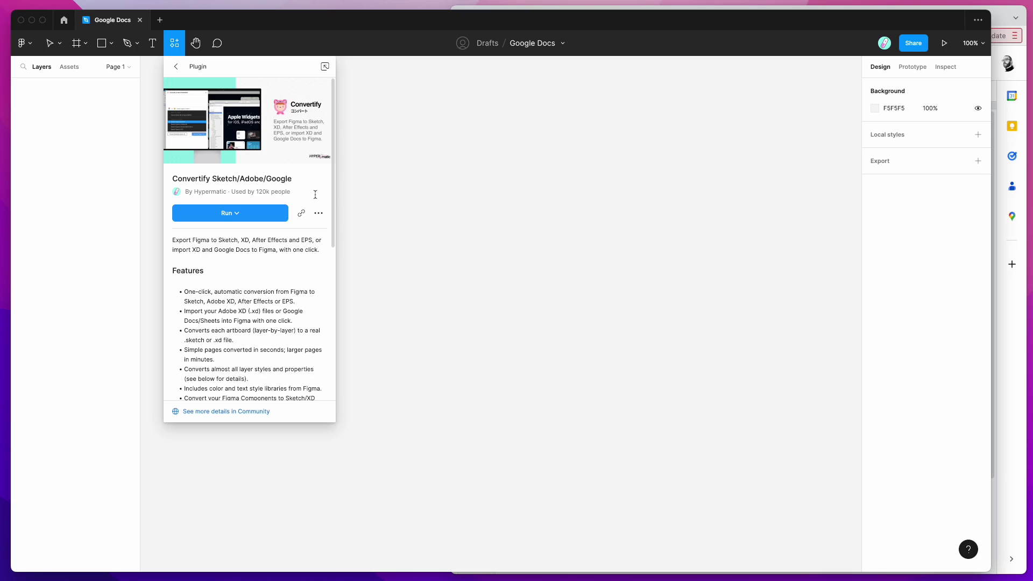
Run Convertify Sketch/Adobe/Google from the saved plugins and move its window to the empty canvas beside the design properties
right_click(405, 199)
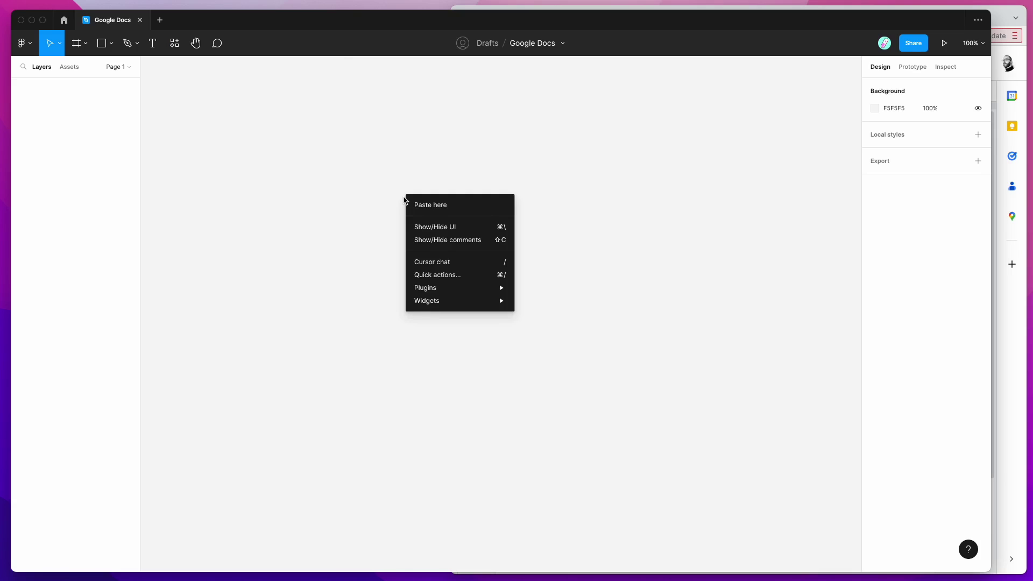
mouse_move(438, 289)
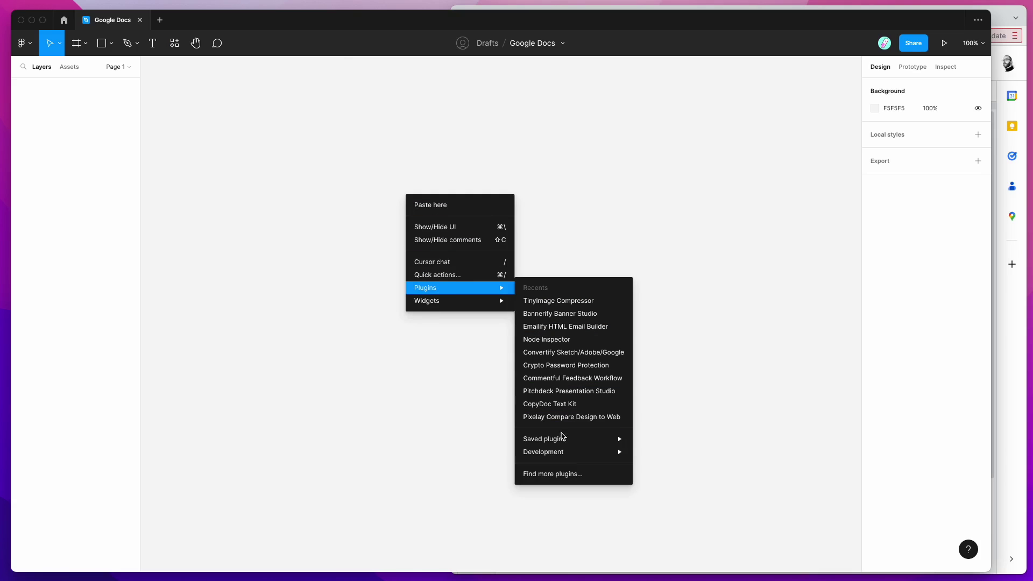
mouse_move(564, 439)
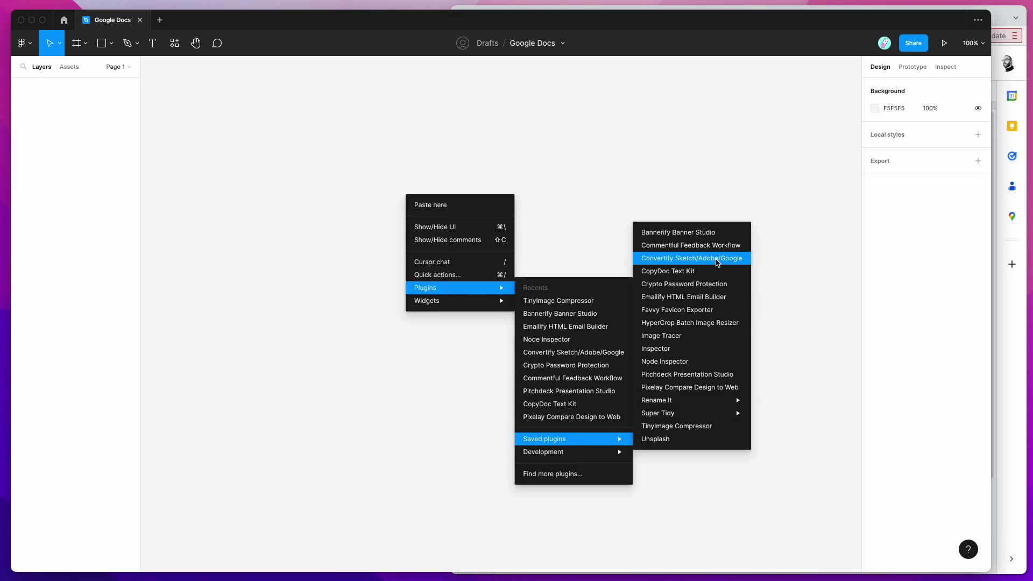
left_click(718, 259)
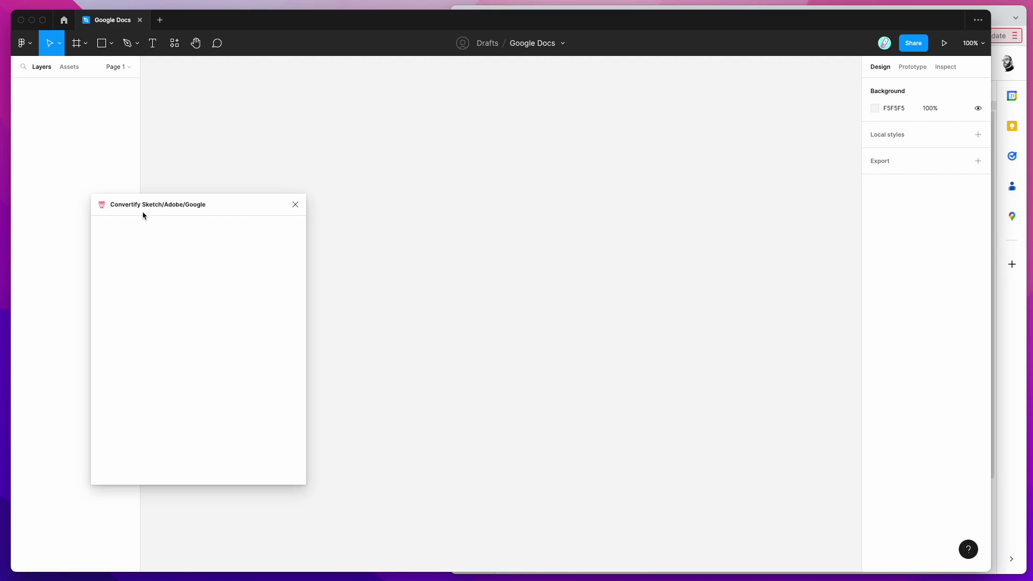
left_click_drag(156, 209, 673, 128)
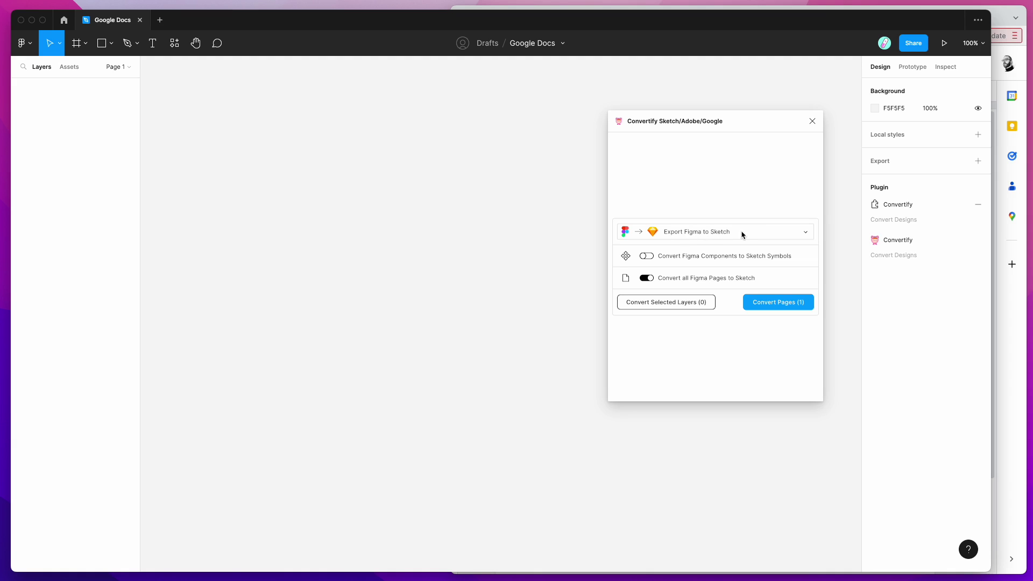
Set the plugin's conversion type to Import Google Doc to Figma [BETA]
left_click(694, 234)
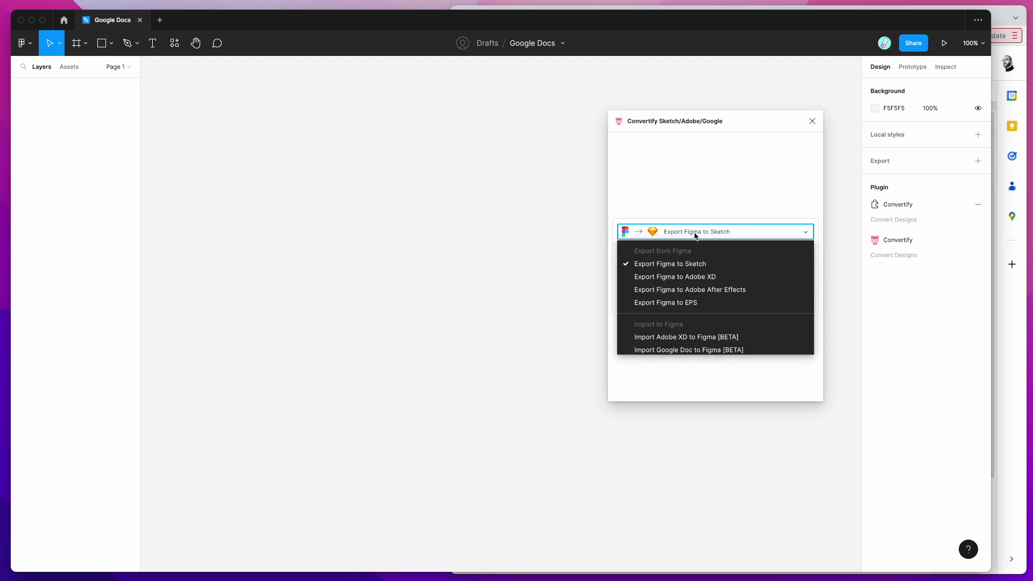
scroll(687, 291, "down", 2)
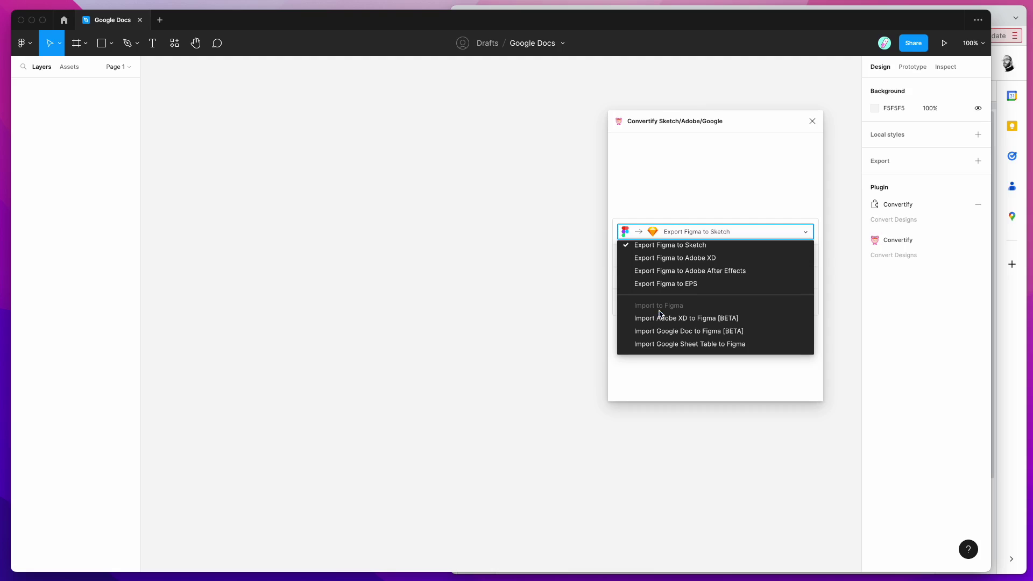
left_click(681, 331)
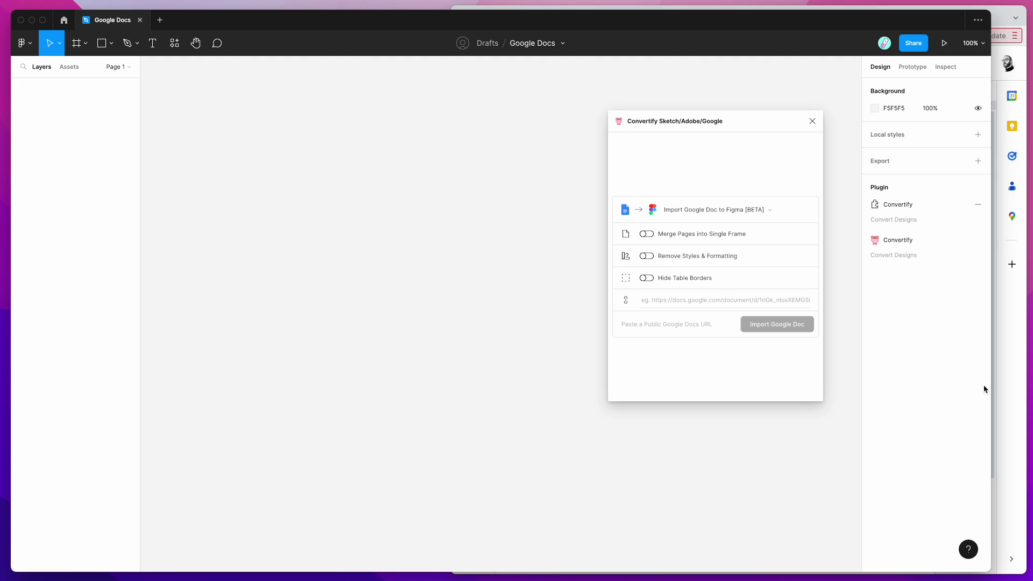
Switch to the Resume Google Doc in the browser and set its general sharing access to Anyone with the link
left_click(1007, 385)
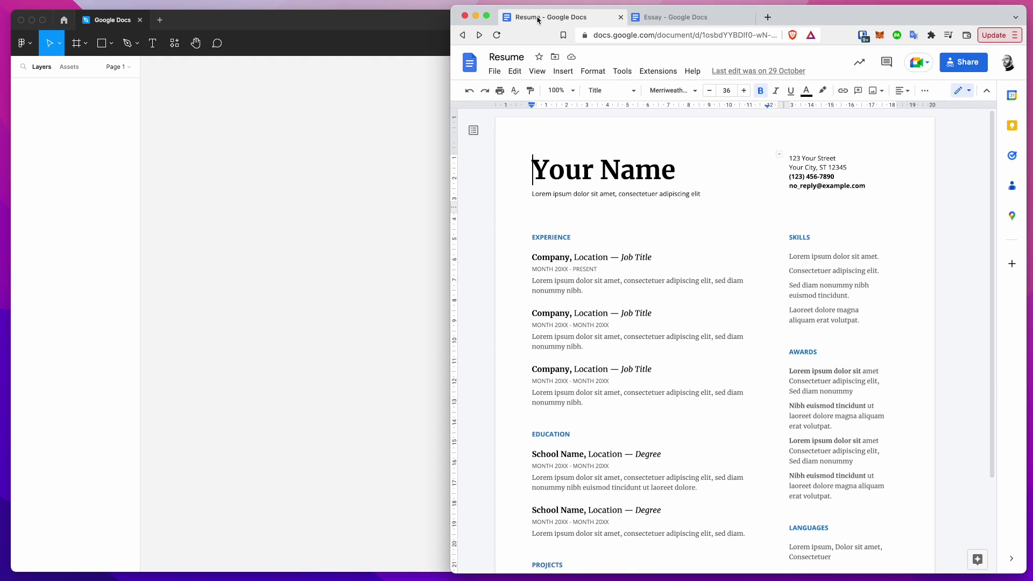
scroll(614, 231, "down", 2)
scroll(632, 268, "up", 3)
left_click(964, 63)
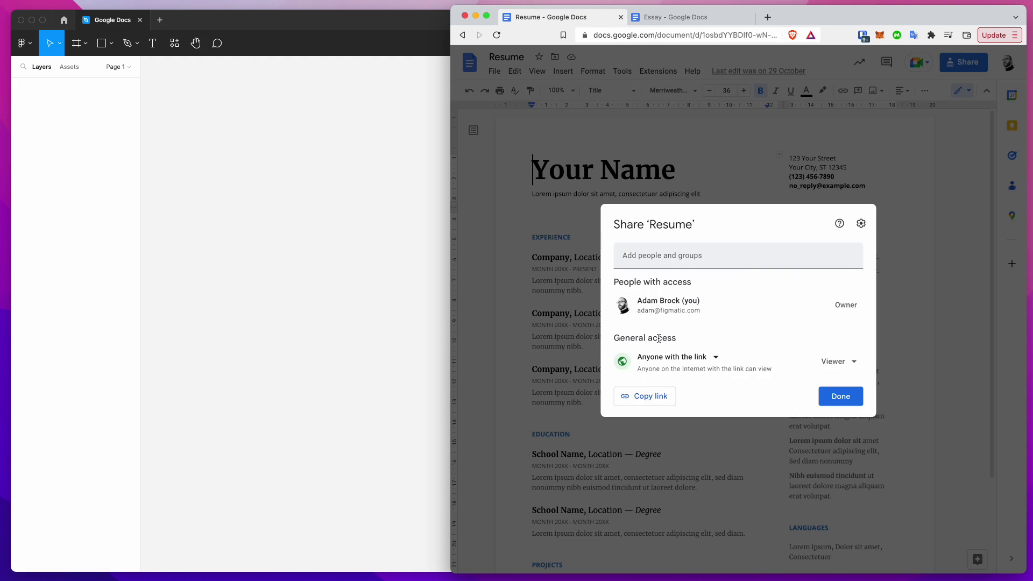
left_click(675, 357)
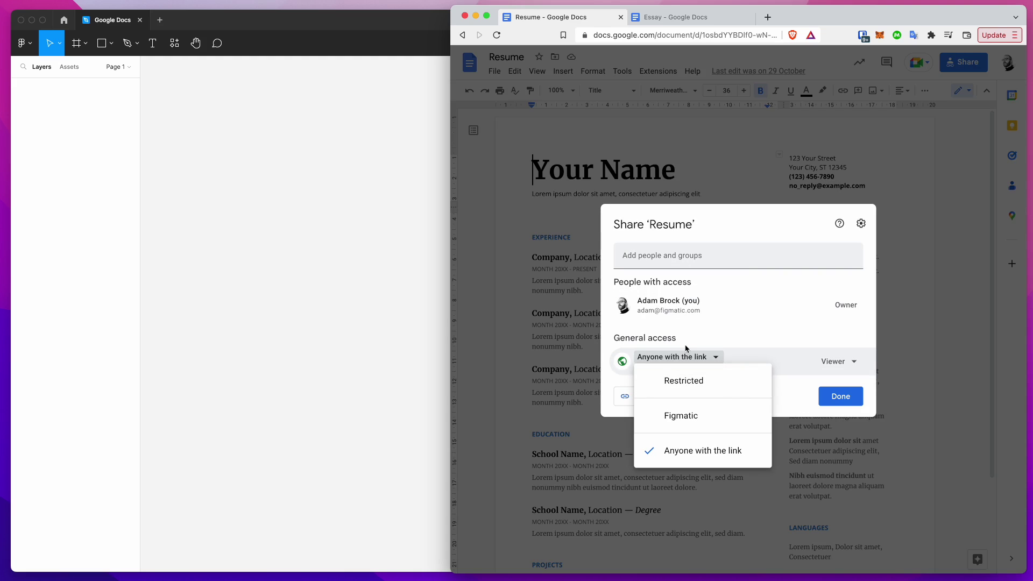
left_click(694, 455)
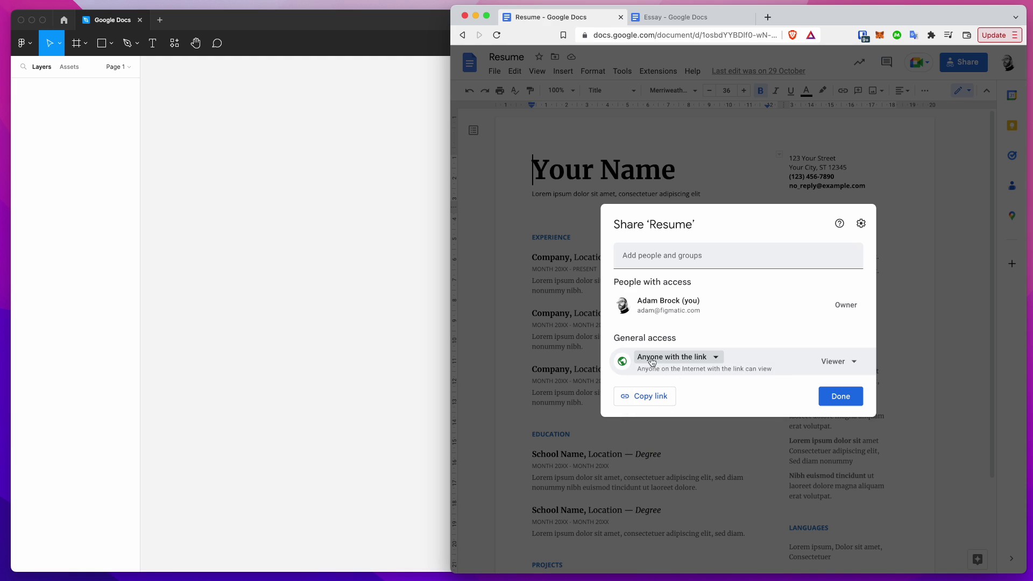
Keep the Resume document's link role as Viewer and copy its sharing link
left_click(841, 364)
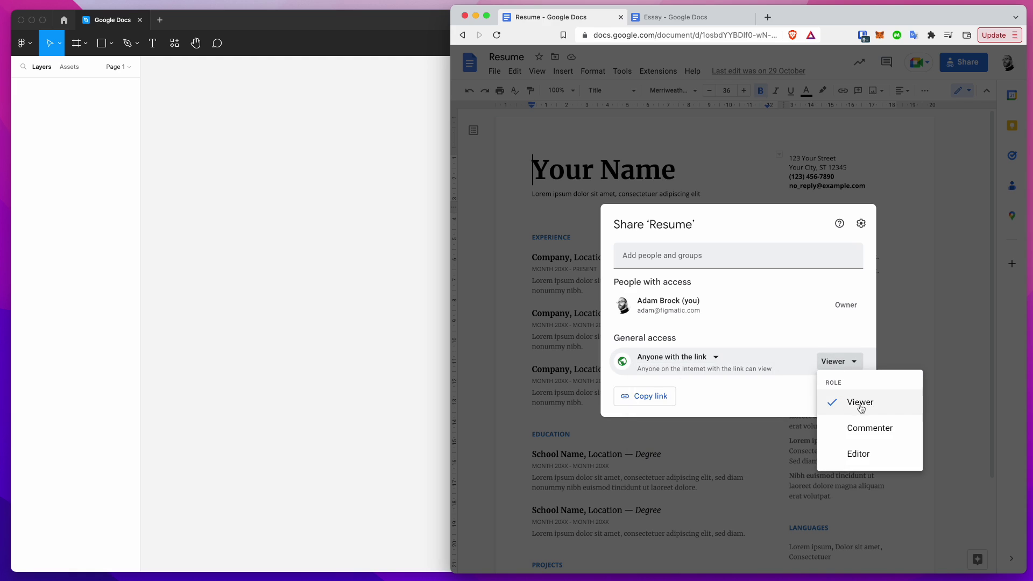
left_click(748, 401)
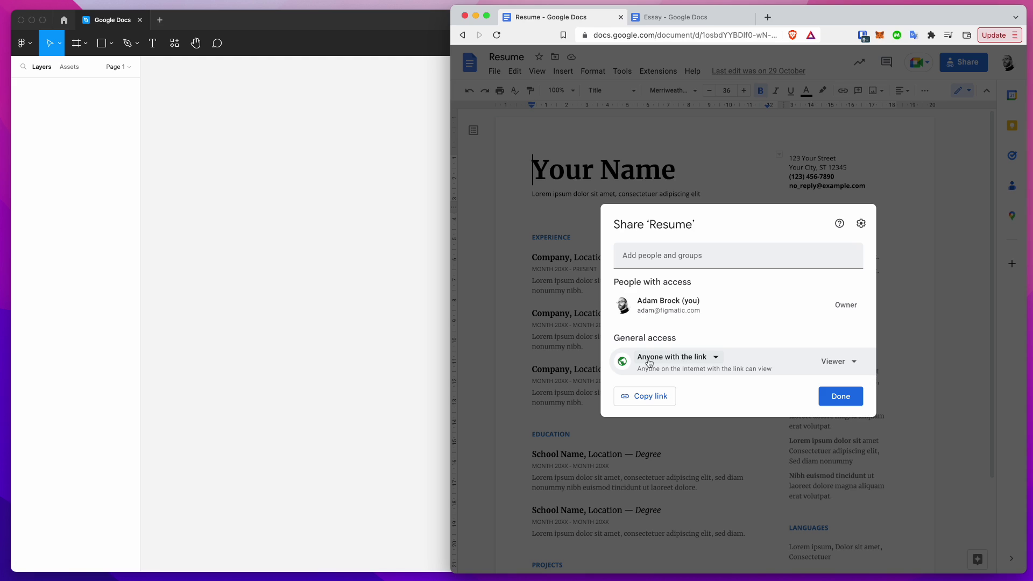
left_click(649, 401)
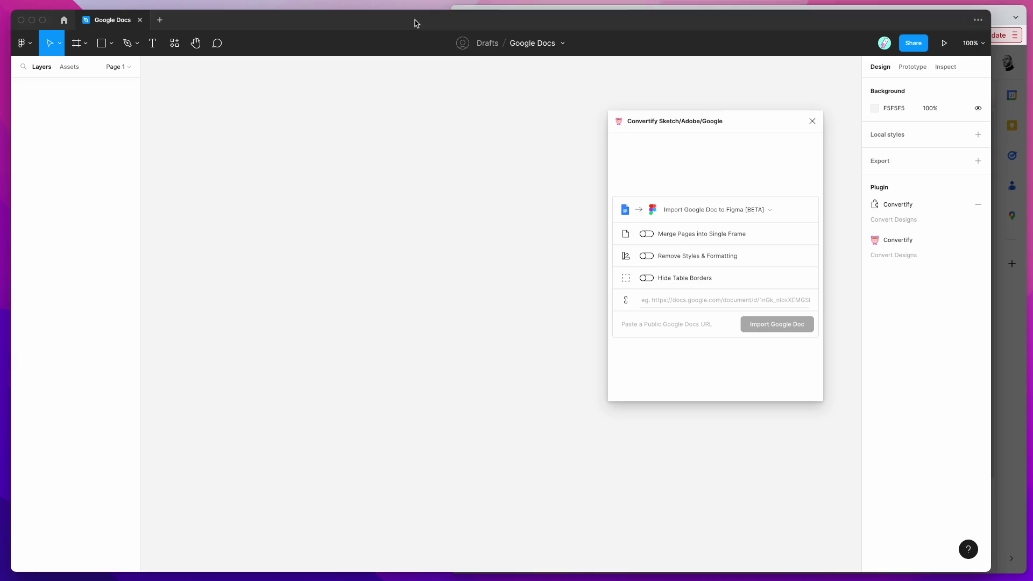
Return to Figma and paste the copied Resume link as the plugin's public Google Docs URL
left_click(416, 23)
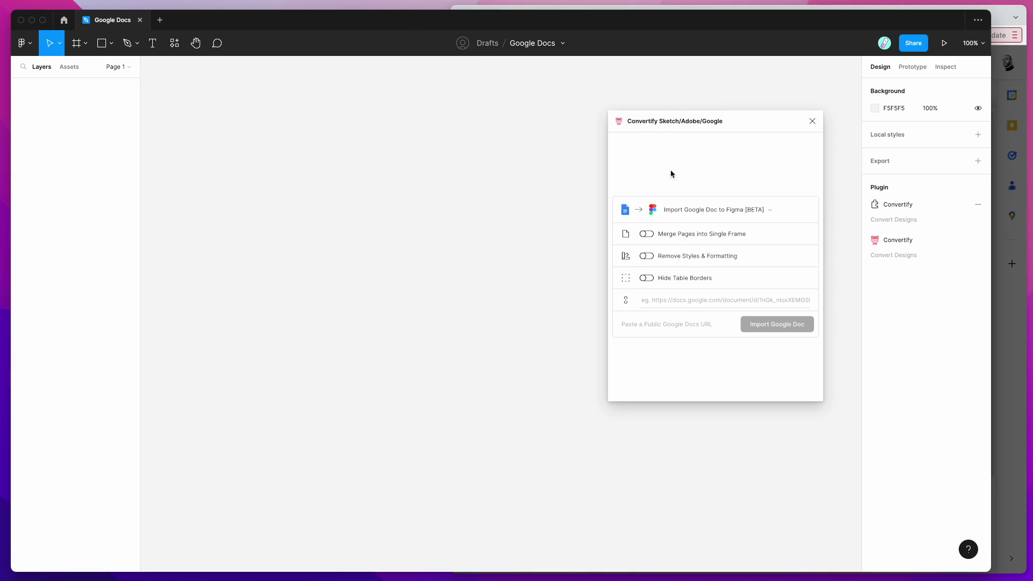
left_click(657, 300)
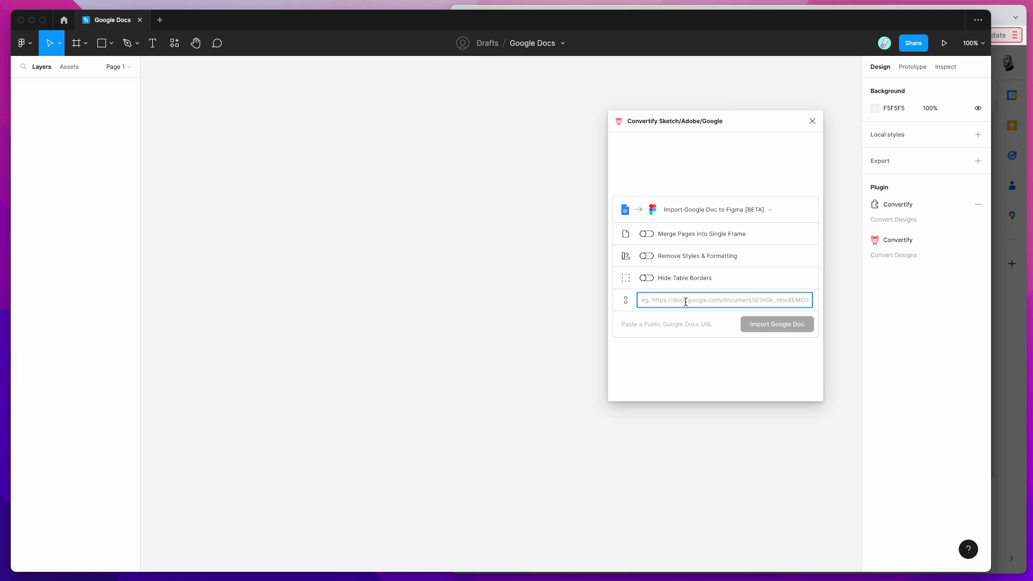
key("super+v")
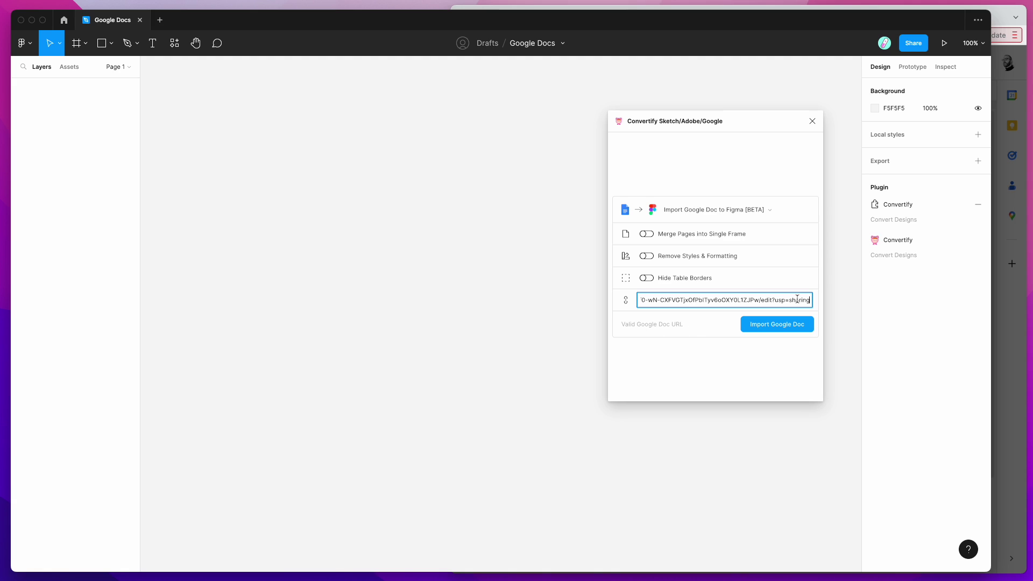
left_click_drag(803, 300, 595, 300)
left_click(682, 330)
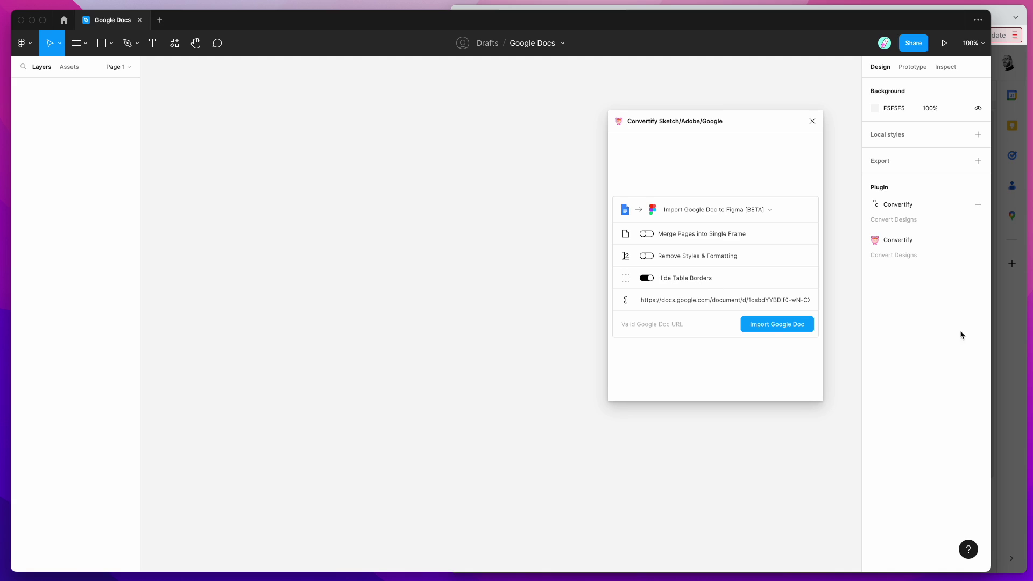
Switch to the Resume document, close its sharing dialog and examine the borderless table cells that form its layout
left_click(1004, 339)
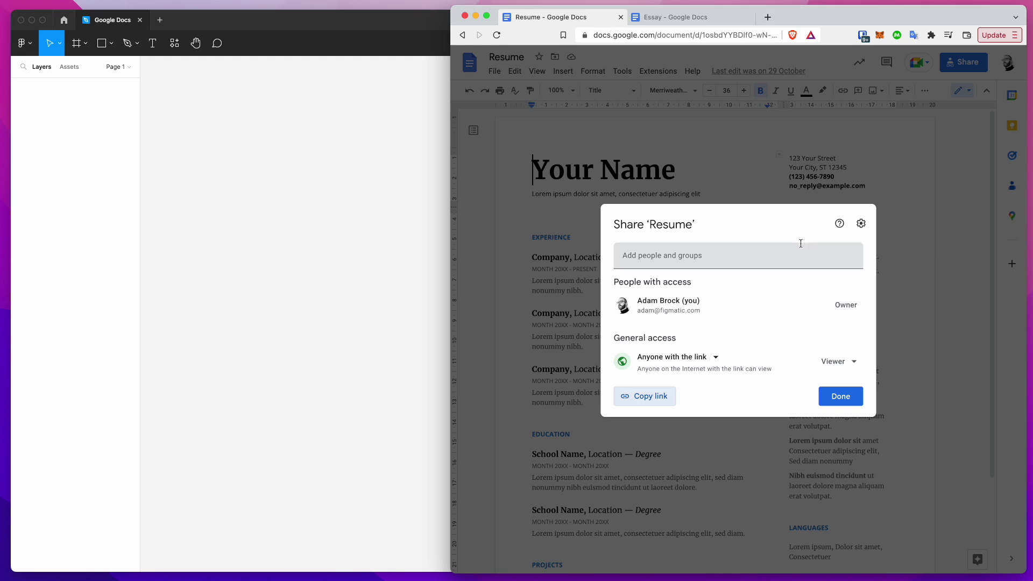
left_click(745, 175)
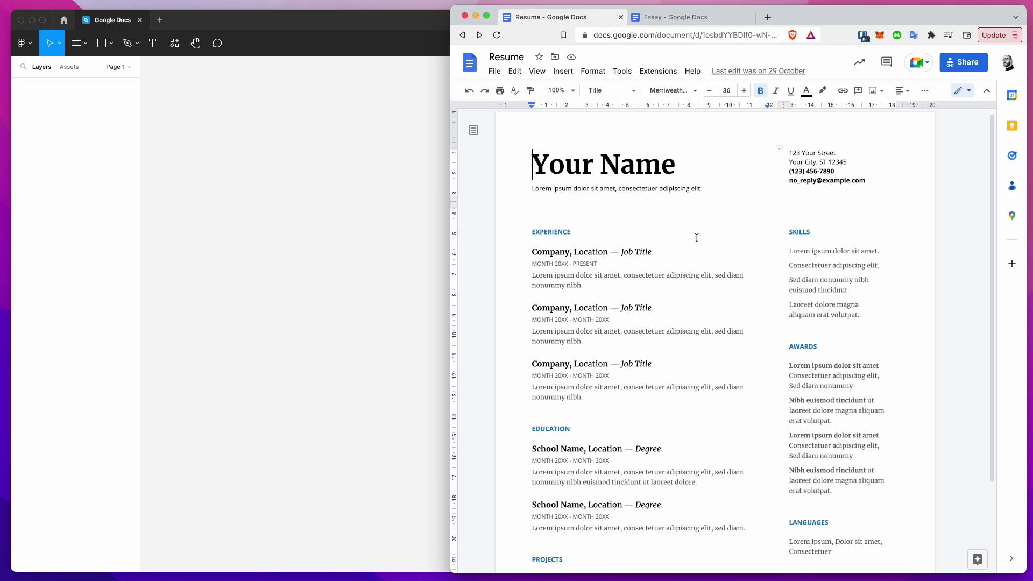
left_click(814, 159)
left_click(638, 314)
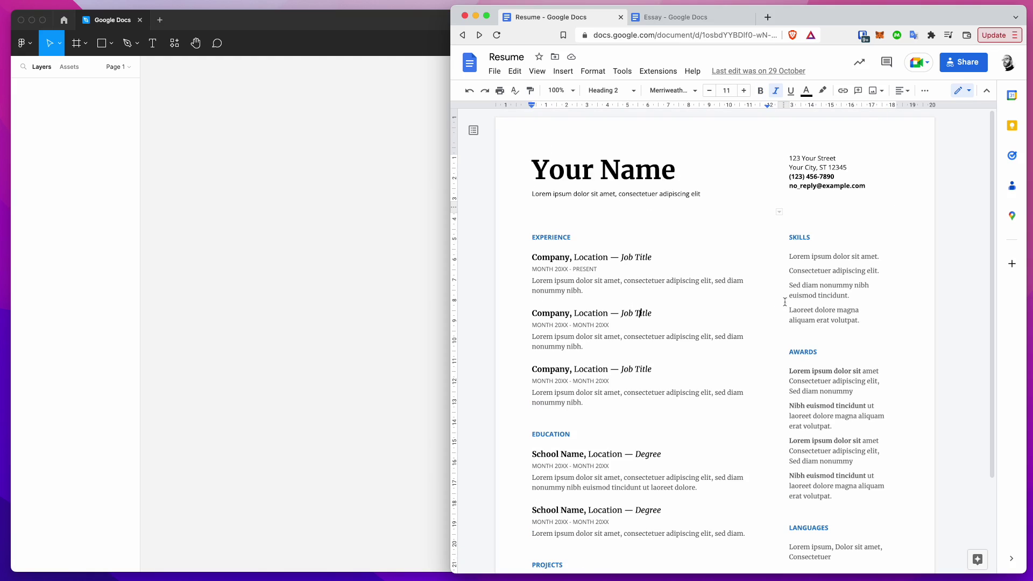
scroll(576, 286, "down", 1)
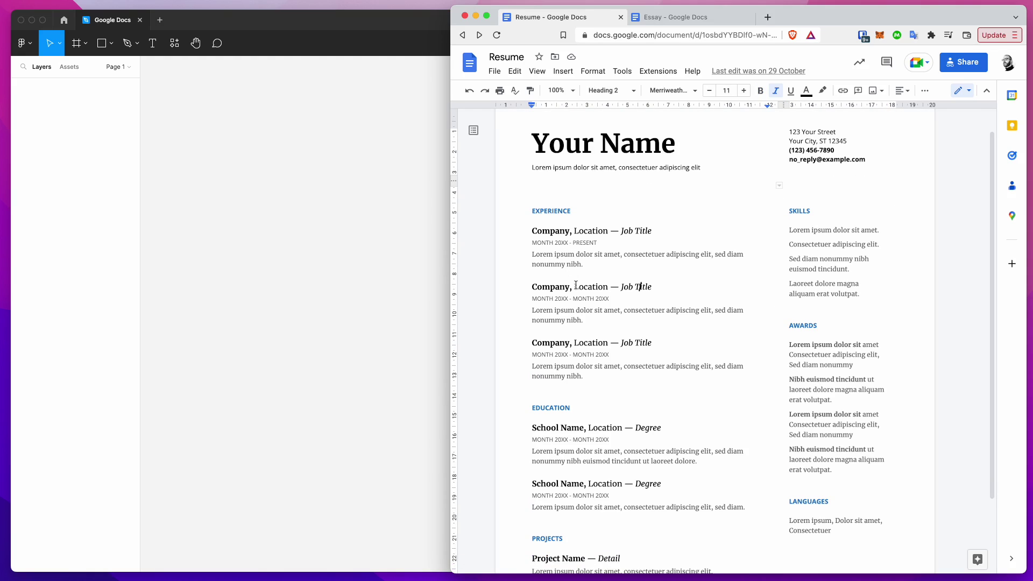
Return to Figma and import the Resume Google Doc with Hide Table Borders turned off
left_click(399, 24)
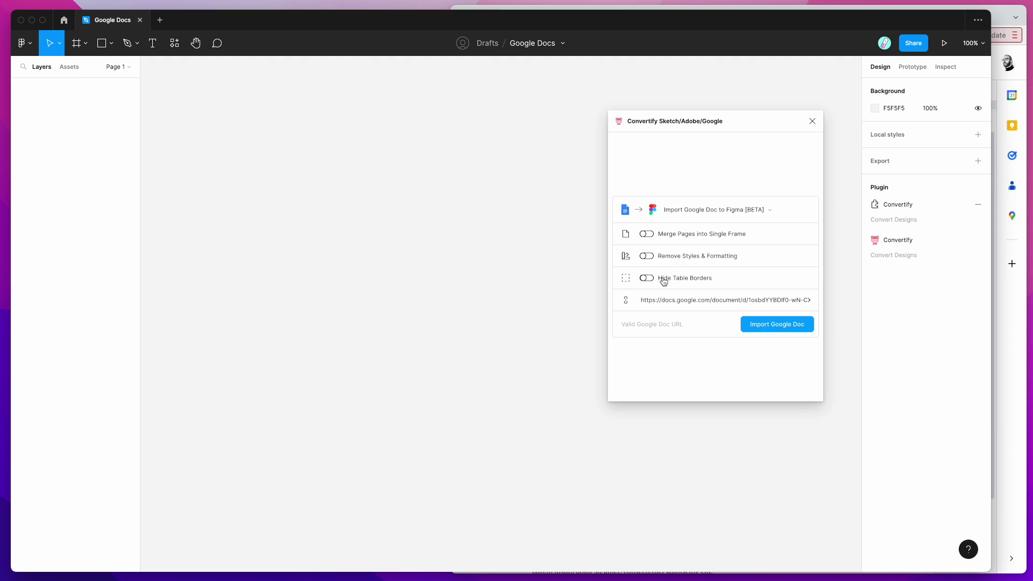
left_click(766, 327)
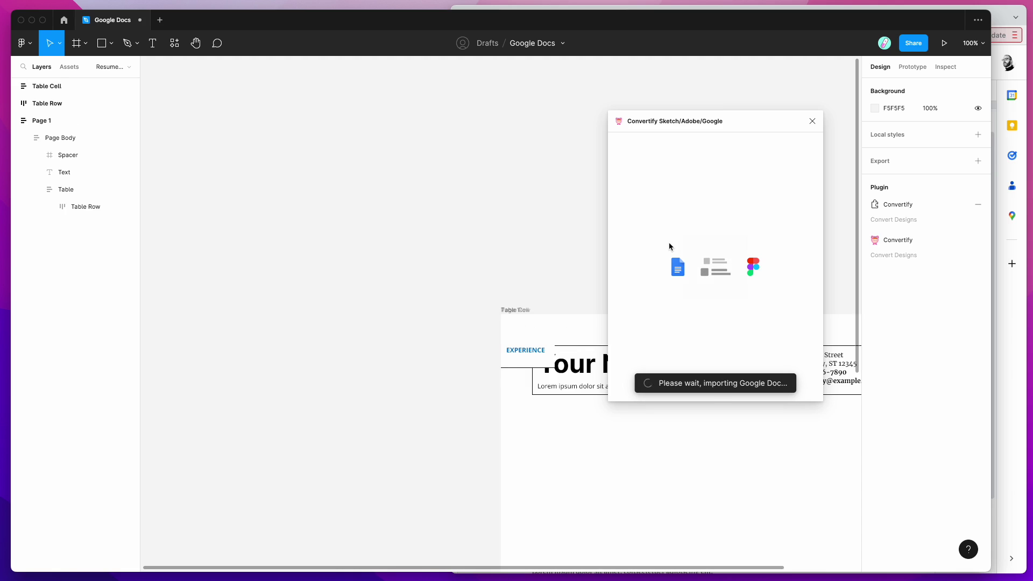
scroll(481, 226, "right", 5)
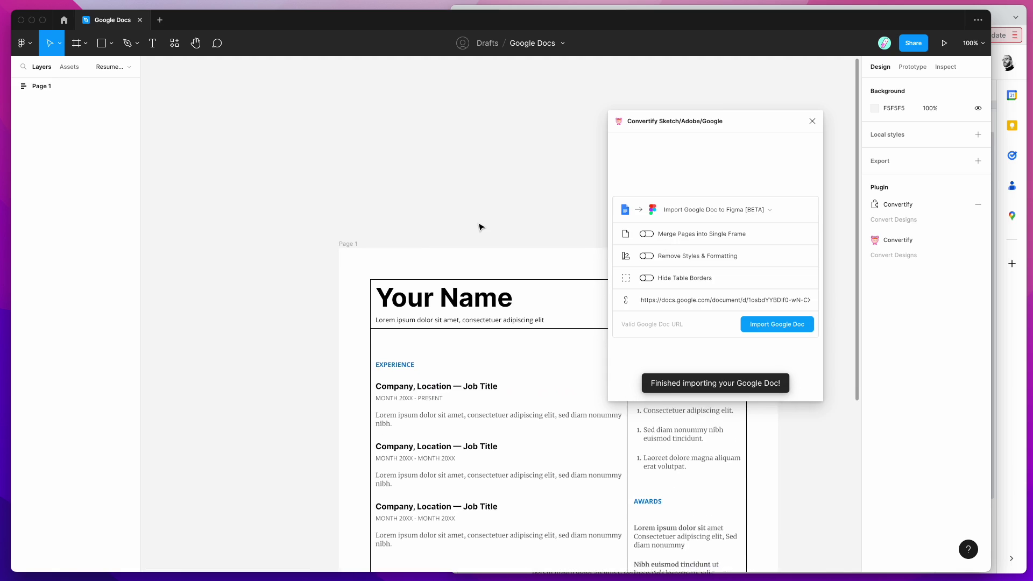
scroll(481, 226, "down", 5)
scroll(481, 227, "down", 2, "ctrl")
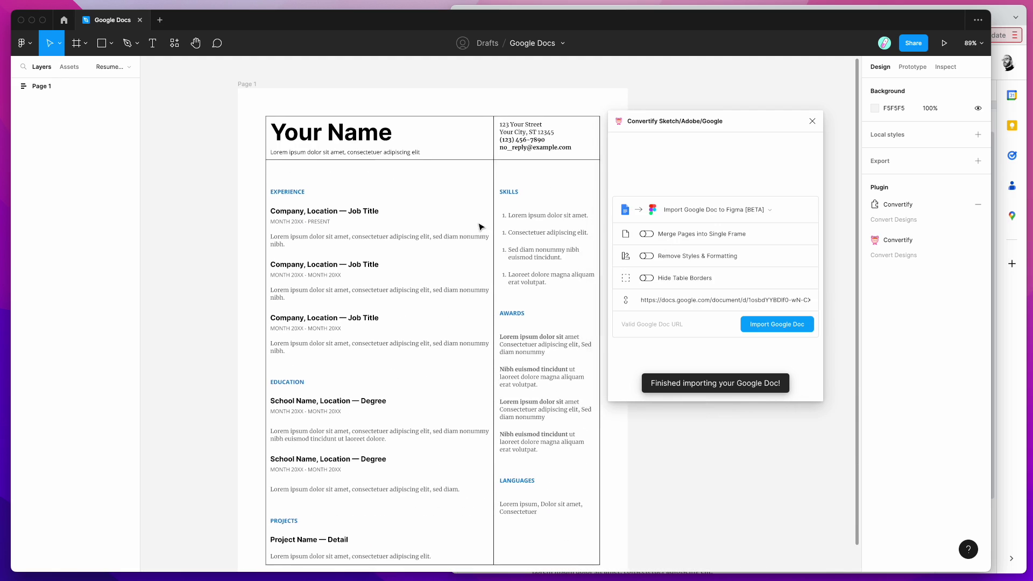
Examine the imported resume page's layout and select its bordered Table frame to inspect the layers and properties
scroll(481, 227, "down", 2)
scroll(480, 227, "right", 2)
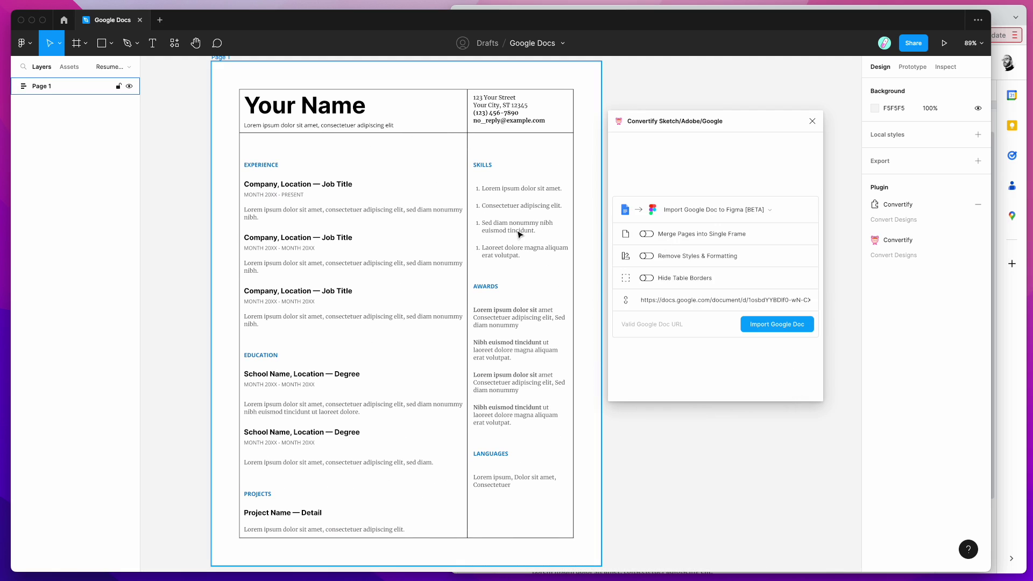
scroll(456, 260, "down", 2)
scroll(456, 260, "up", 5)
scroll(454, 262, "down", 2)
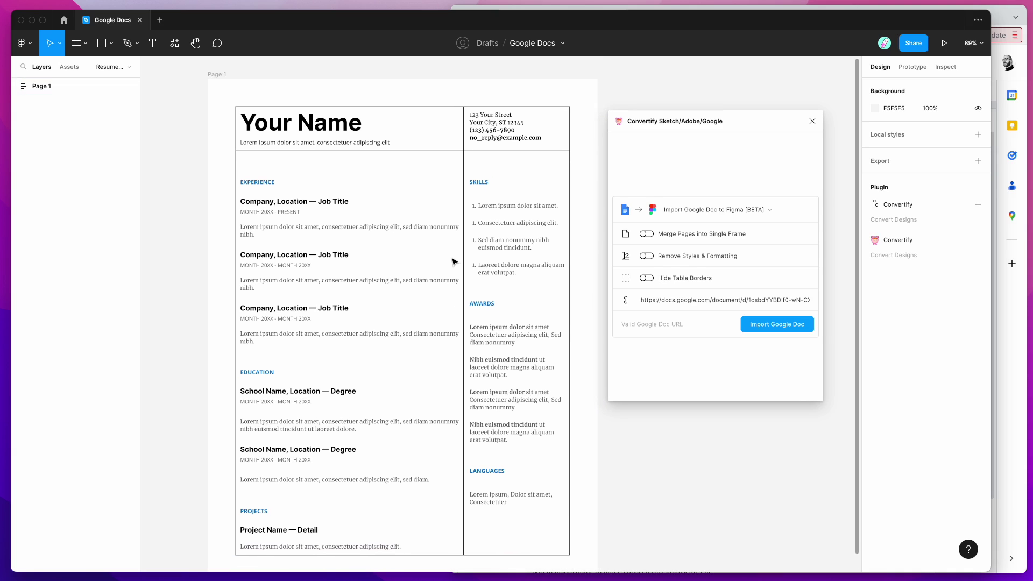
scroll(453, 262, "down", 1)
left_click(399, 123)
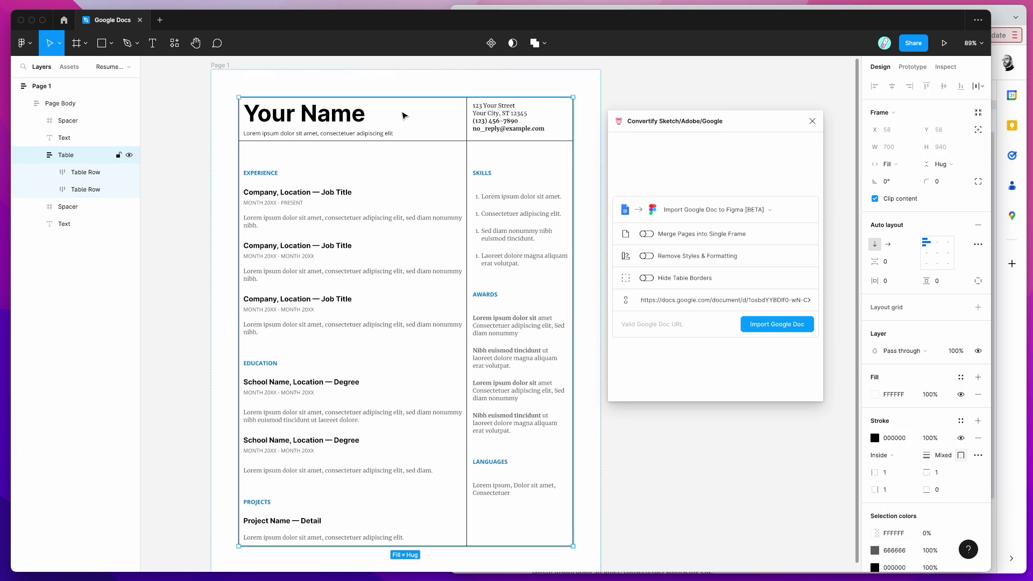
scroll(472, 339, "down", 1)
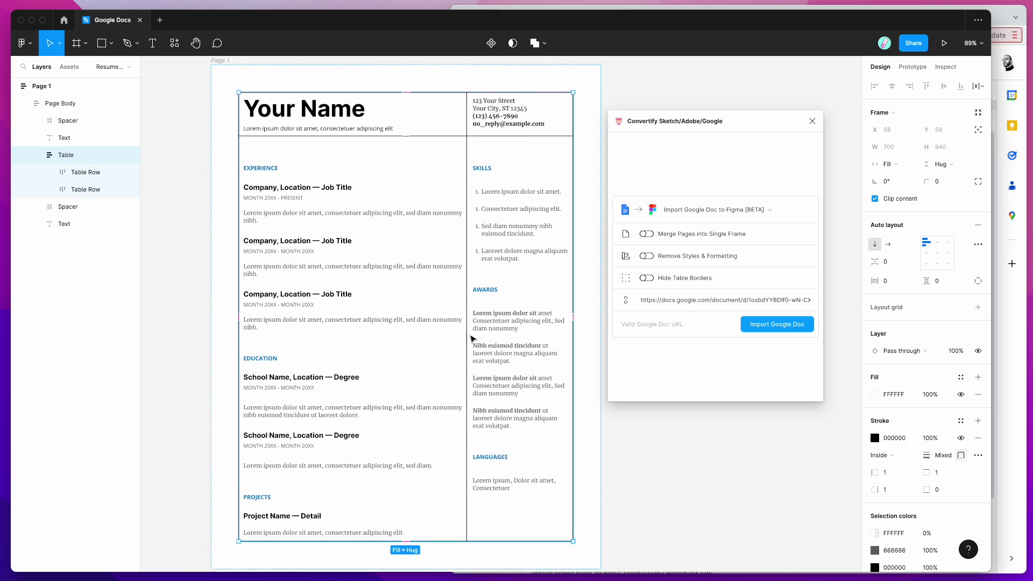
scroll(473, 340, "right", 1)
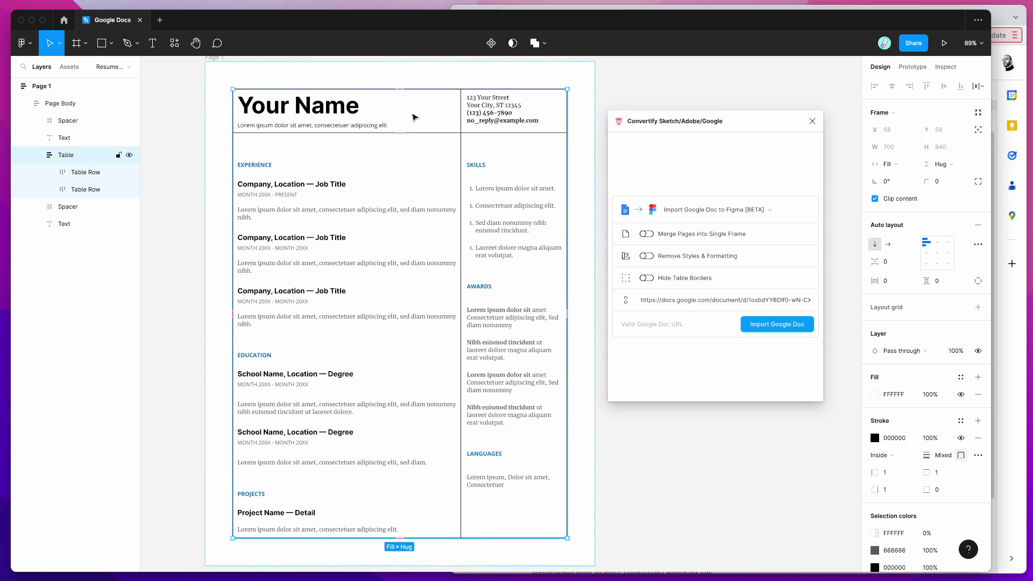
Hide the strokes of the Table frame and its lower Table Row, and inspect the contact details' Table Cell
left_click(961, 439)
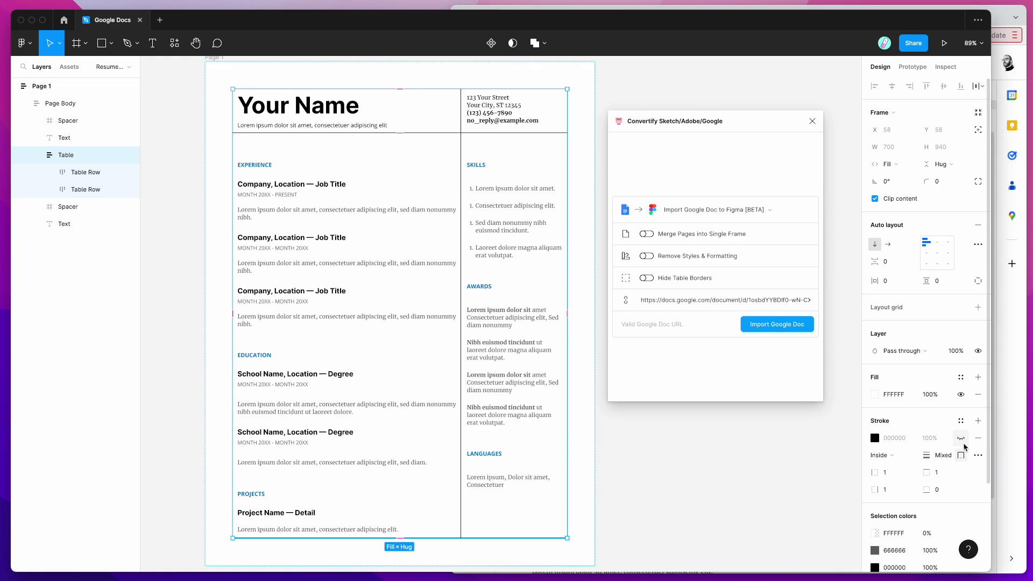
left_click(467, 143)
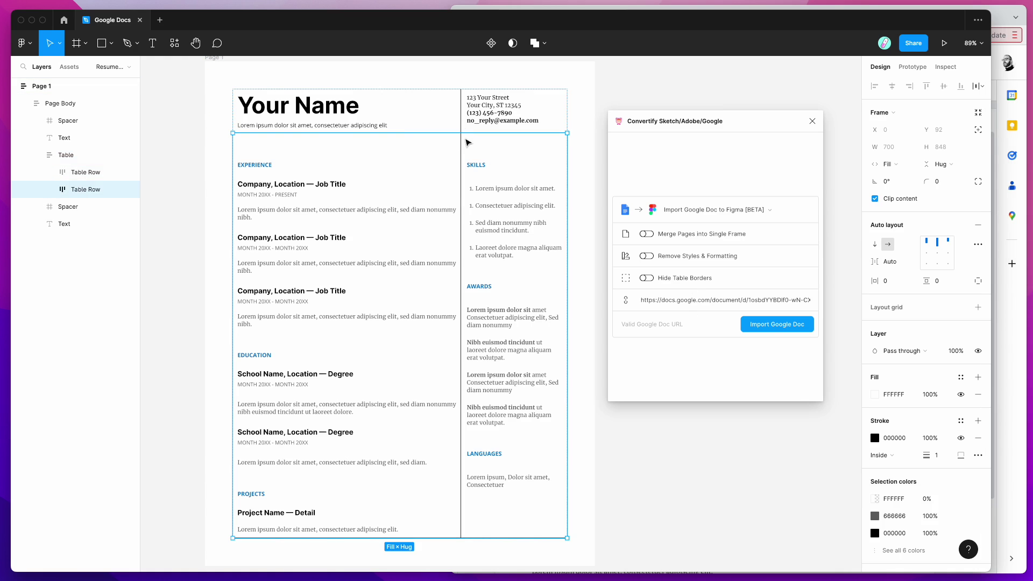
left_click(961, 438)
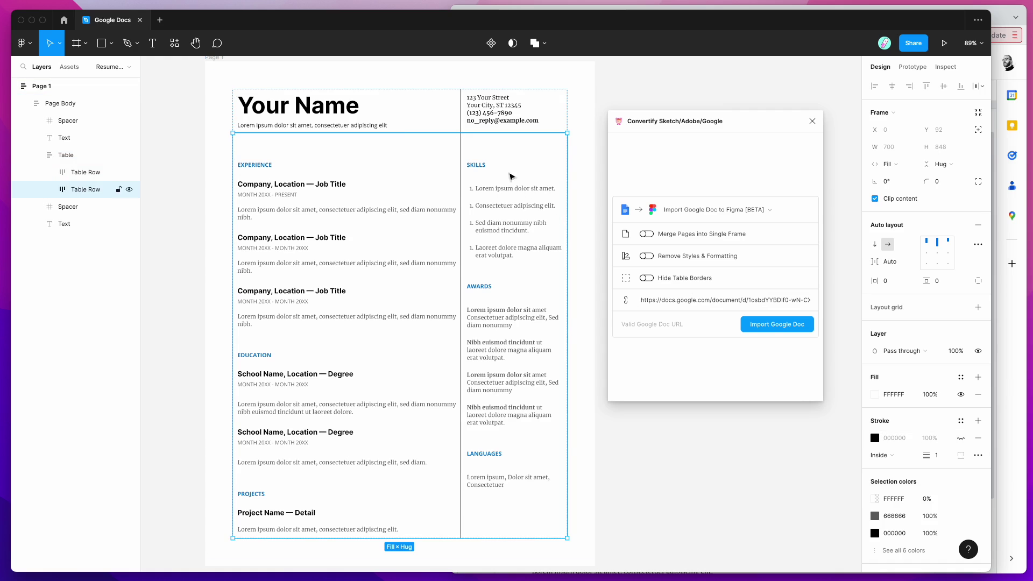
double_click(464, 123)
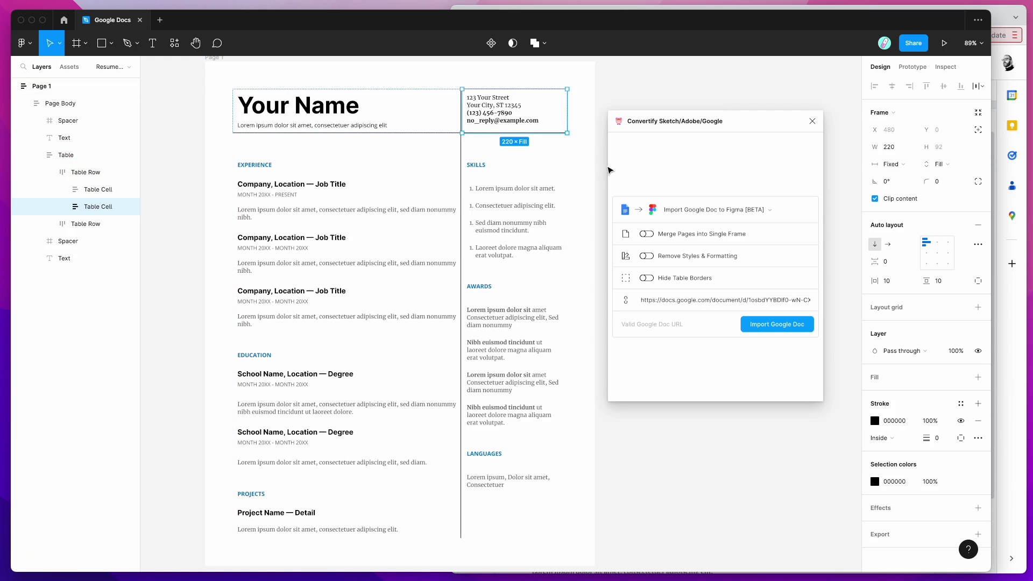
scroll(604, 170, "right", 1)
left_click(599, 162)
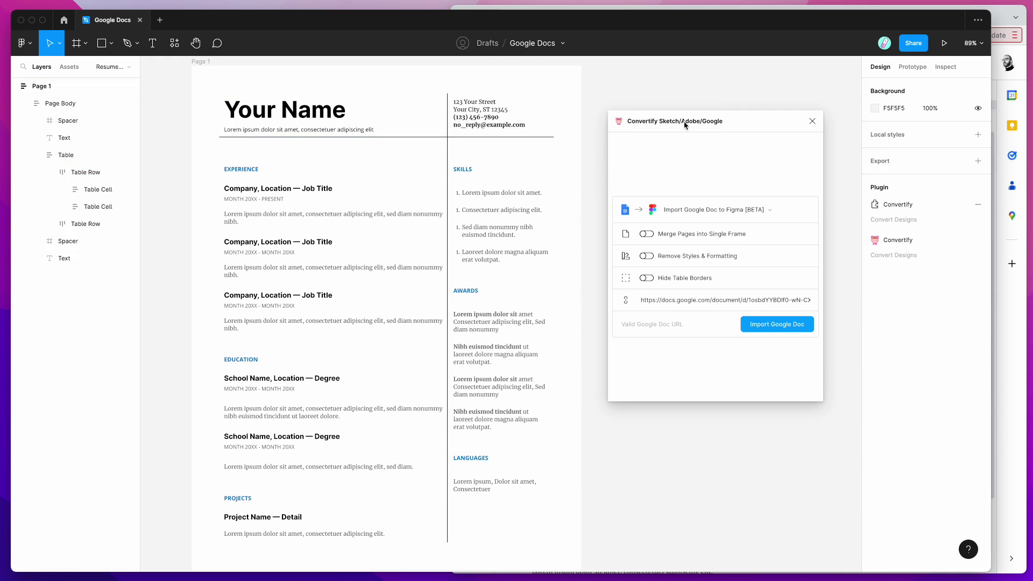
Move the plugin window up and import the Resume Google Doc again with Hide Table Borders turned on
left_click_drag(686, 126, 685, 88)
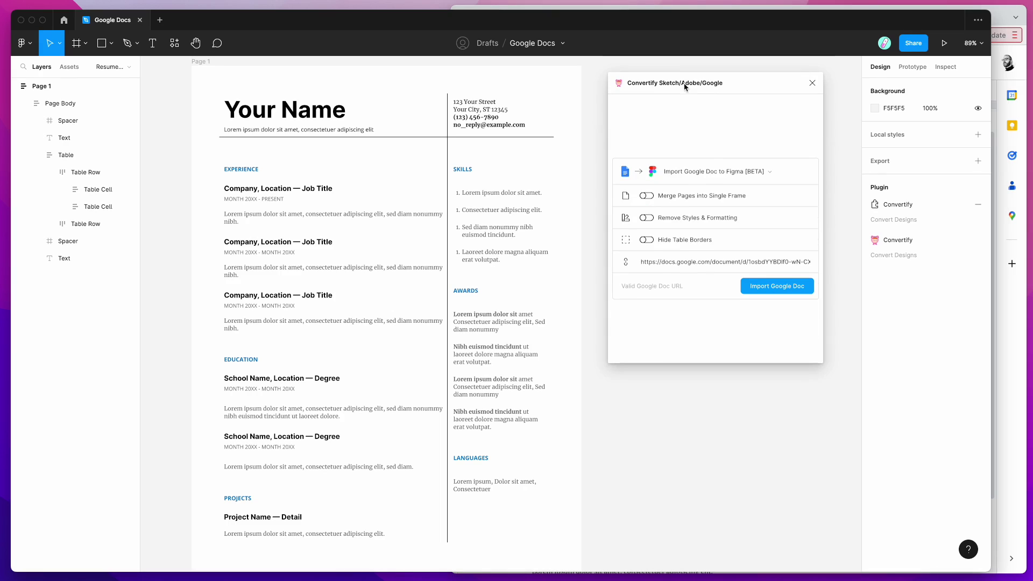
left_click(679, 244)
left_click(759, 286)
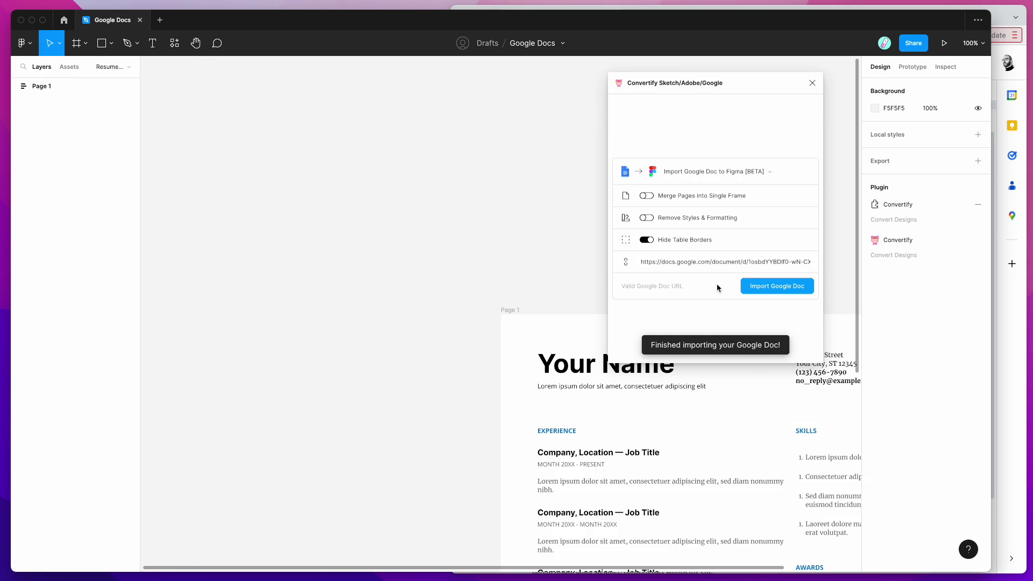
scroll(492, 257, "down", 5)
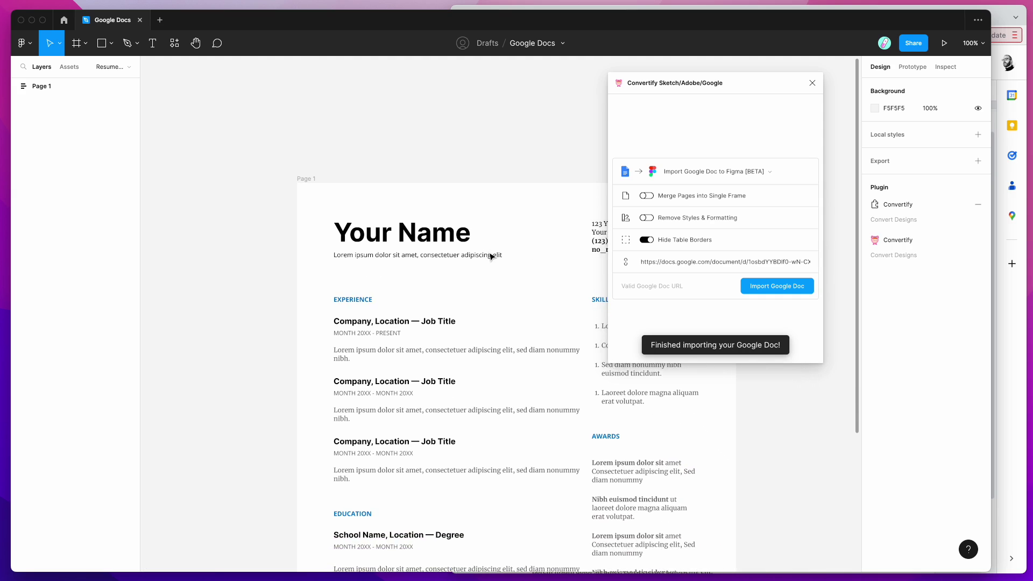
scroll(491, 257, "down", 3)
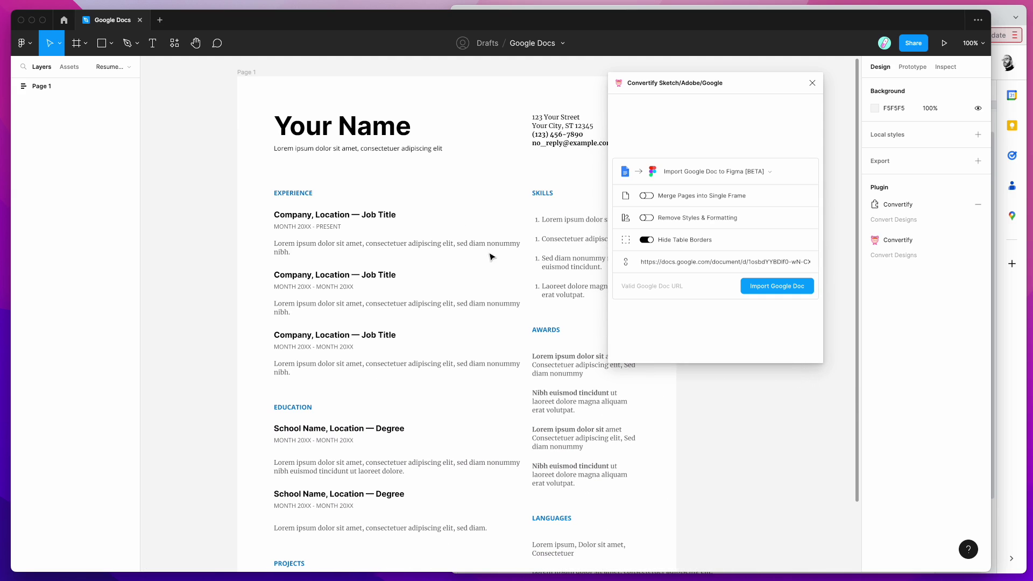
Inspect the newly imported table's lower Table Row and the Spacer frame above the EXPERIENCE heading
left_click(389, 225)
double_click(375, 217)
double_click(379, 221)
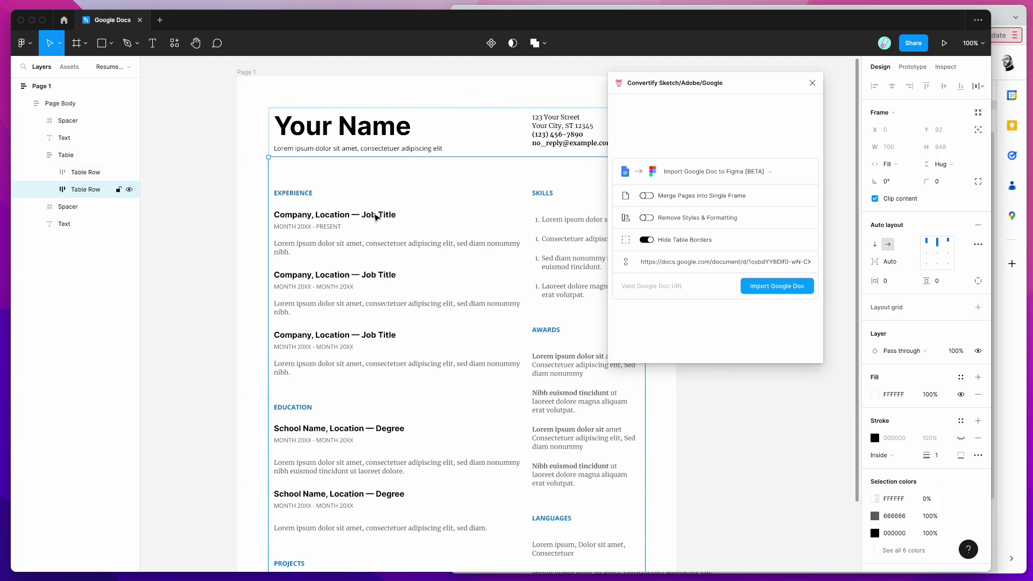
scroll(401, 235, "down", 2)
scroll(401, 235, "right", 2)
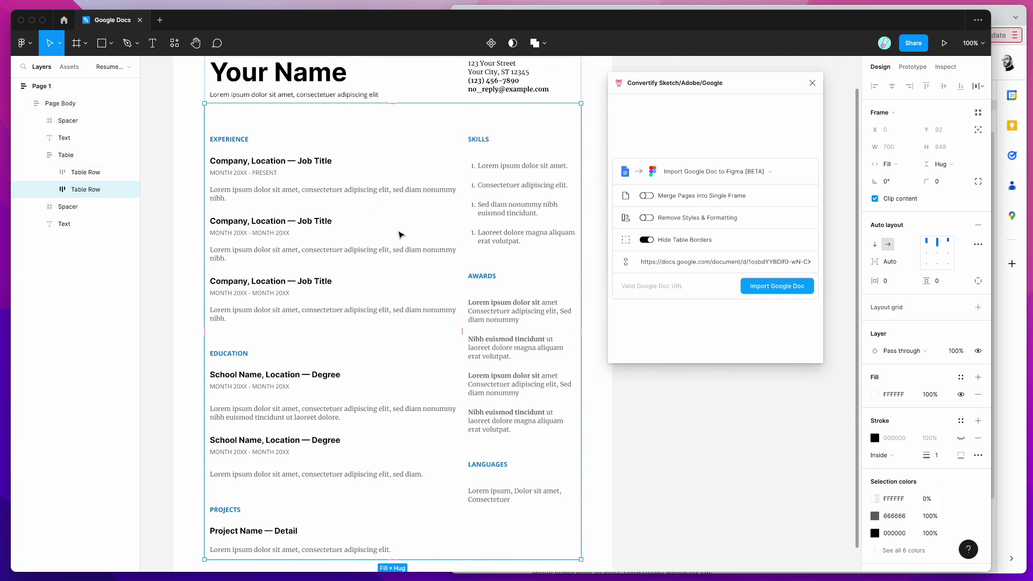
double_click(348, 173)
double_click(317, 157)
left_click(312, 128)
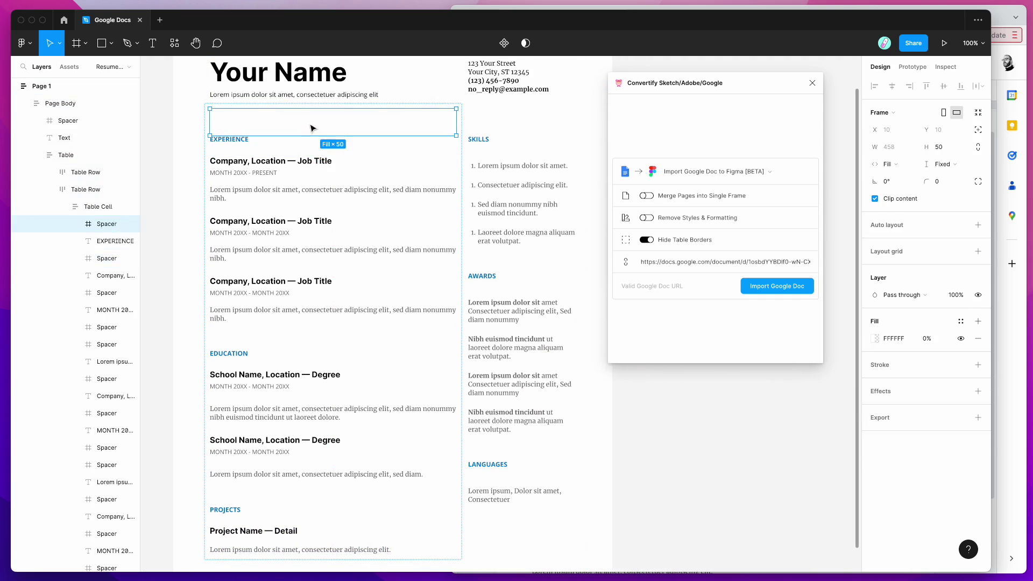
scroll(334, 161, "up", 3)
scroll(333, 162, "right", 1)
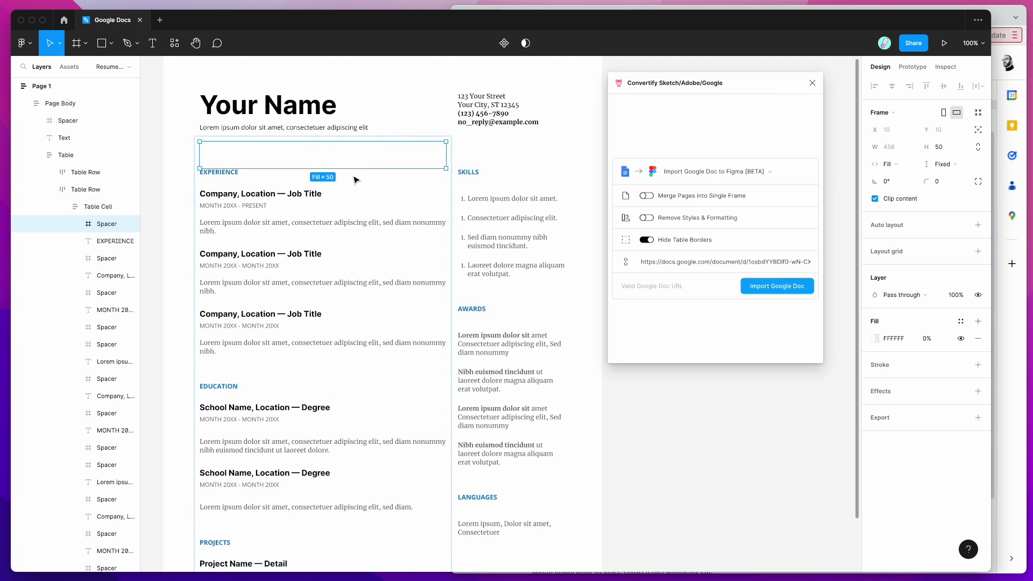
Replace the resume's "Your Name" heading text with the person's first name
left_click(308, 142)
double_click(306, 140)
double_click(297, 129)
double_click(294, 129)
type("A")
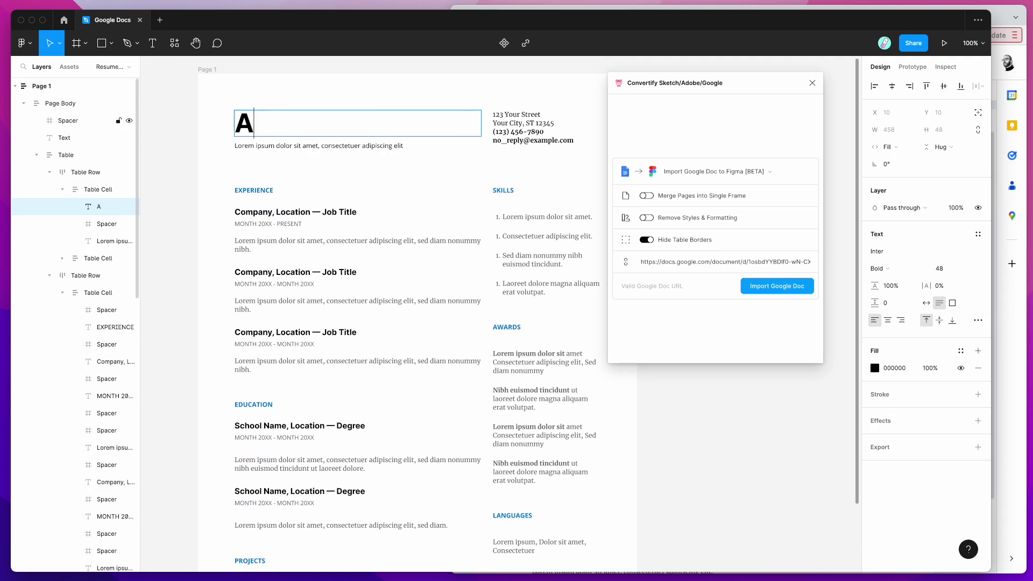
type("dam")
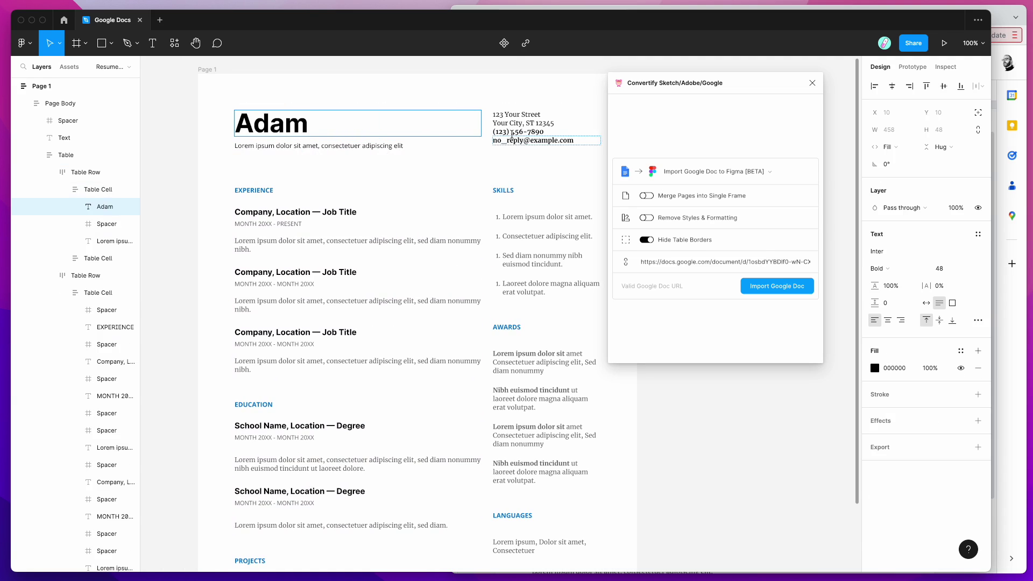
Open the contact phone line for text editing, leave it unchanged, and review the whole resume page
double_click(519, 131)
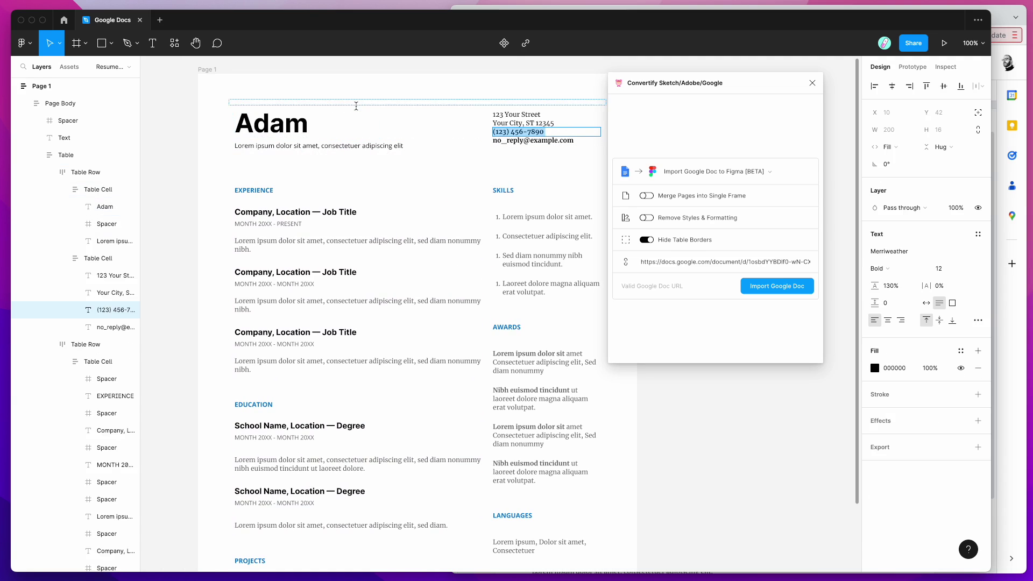
scroll(358, 109, "down", 5)
scroll(357, 108, "right", 2)
scroll(357, 108, "up", 2)
scroll(275, 81, "down", 5)
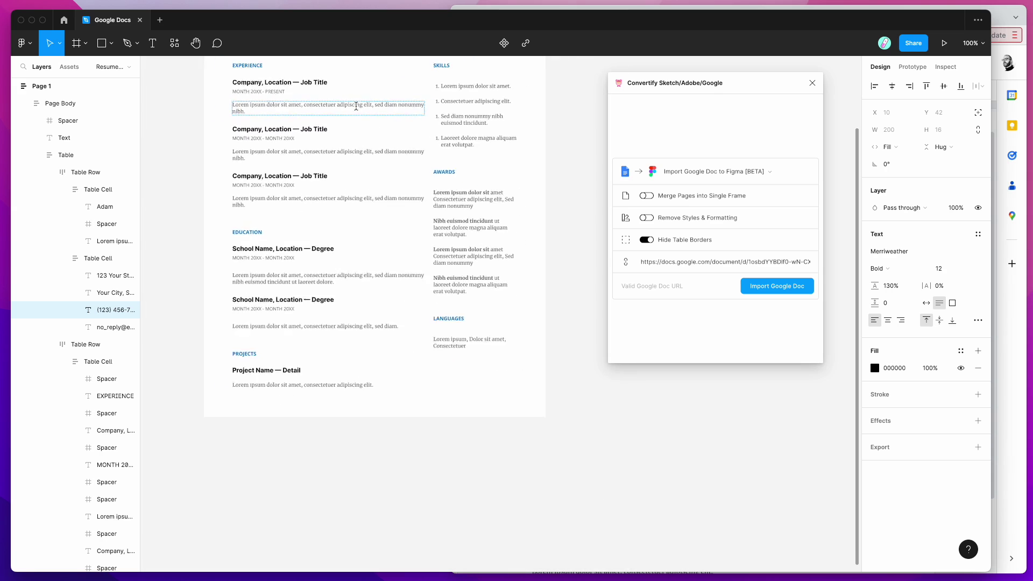
left_click(221, 59)
scroll(184, 124, "right", 1)
scroll(185, 124, "up", 1)
left_click(185, 124)
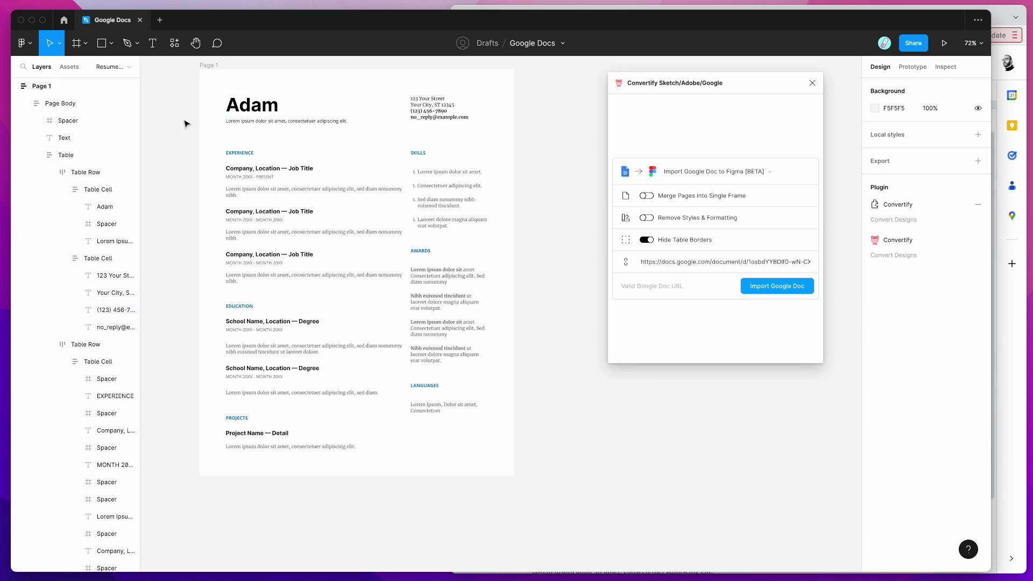
scroll(184, 124, "right", 1)
scroll(185, 124, "up", 1)
scroll(371, 247, "down", 1)
scroll(371, 247, "right", 1)
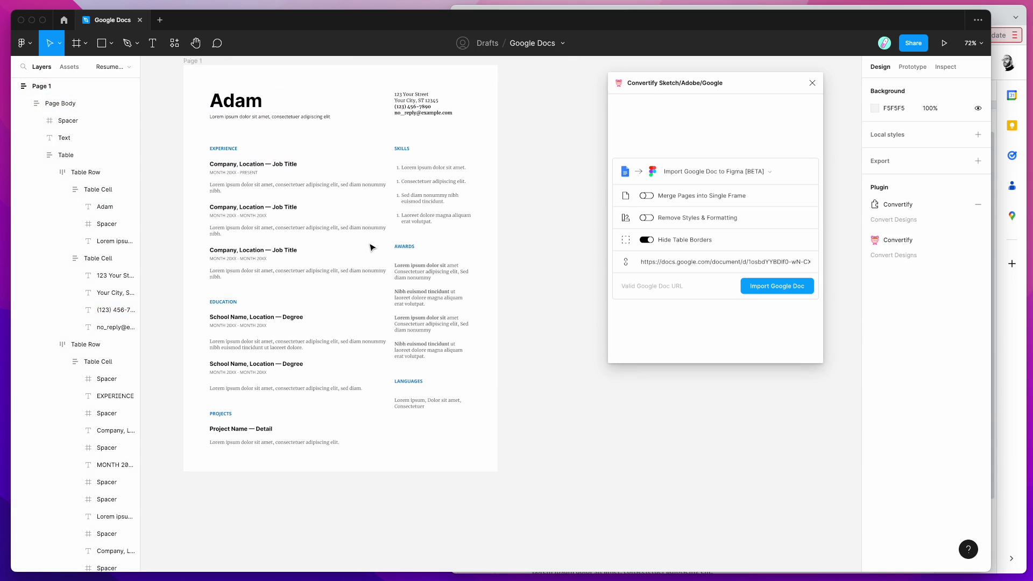
Inspect the properties of the Table frame and of the Spacer frame above the EDUCATION heading
left_click(437, 277)
scroll(437, 277, "up", 5)
left_click(392, 239)
scroll(392, 239, "left", 3)
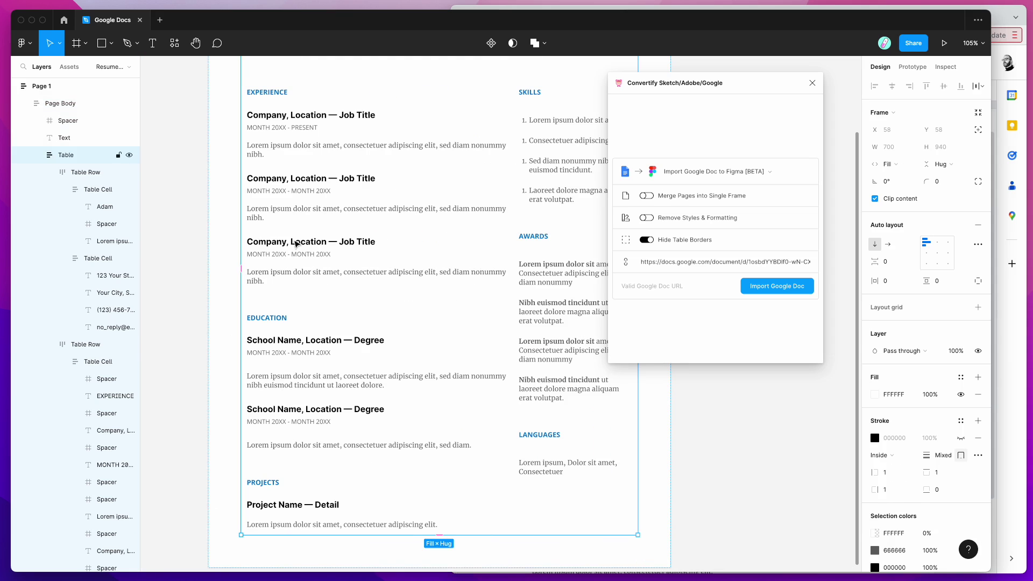
left_click(297, 245)
left_click(330, 245)
left_click(274, 305)
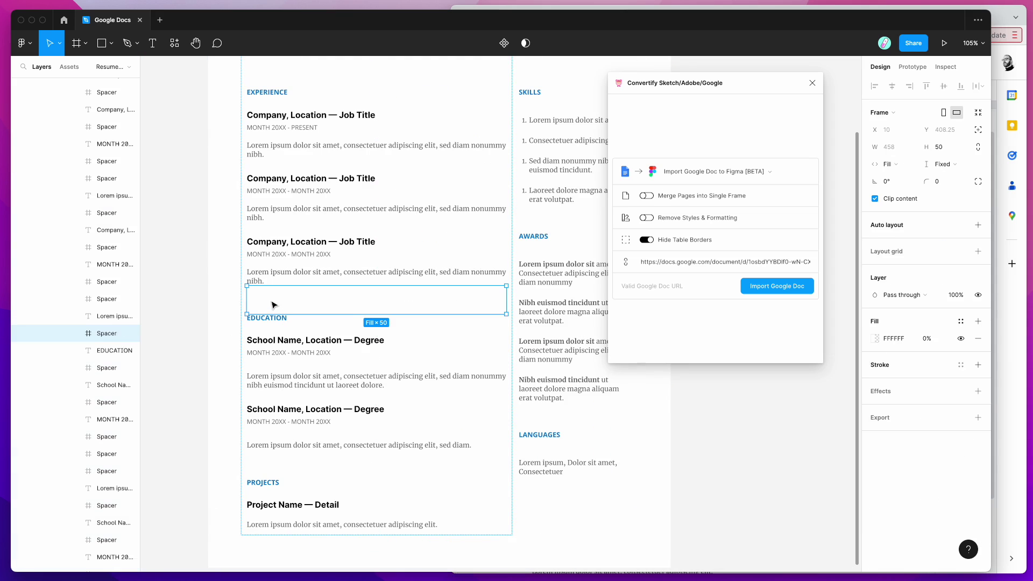
Examine the Spacer frames between the job entries and text lines of the EXPERIENCE section, and clear the selection
scroll(275, 301, "right", 3)
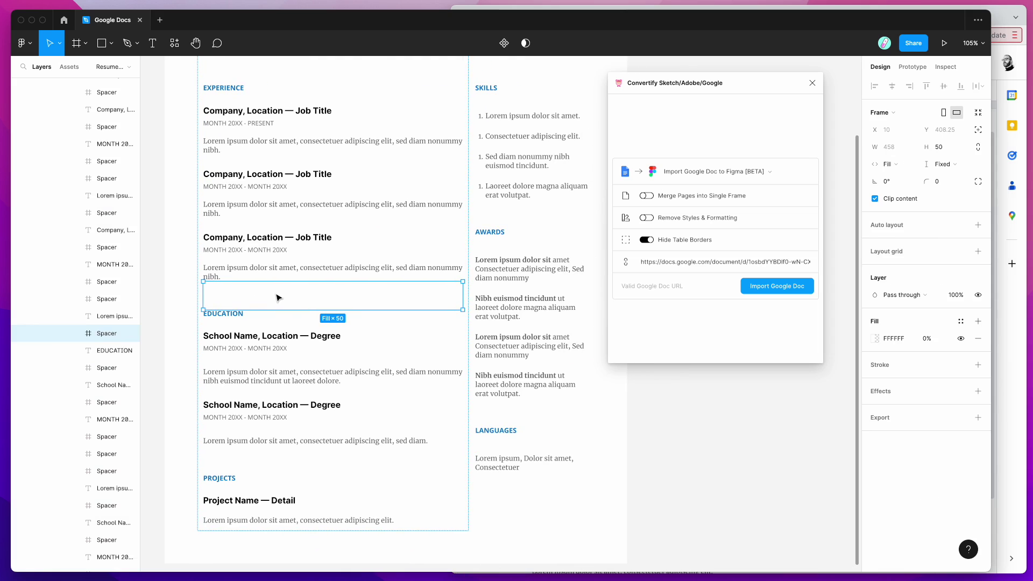
left_click(256, 227)
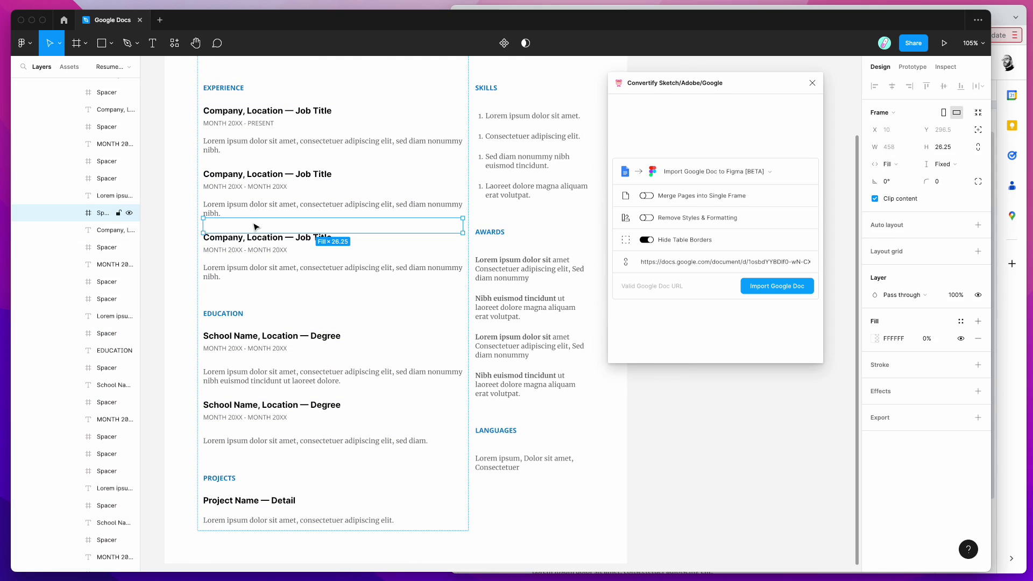
scroll(253, 178, "up", 2)
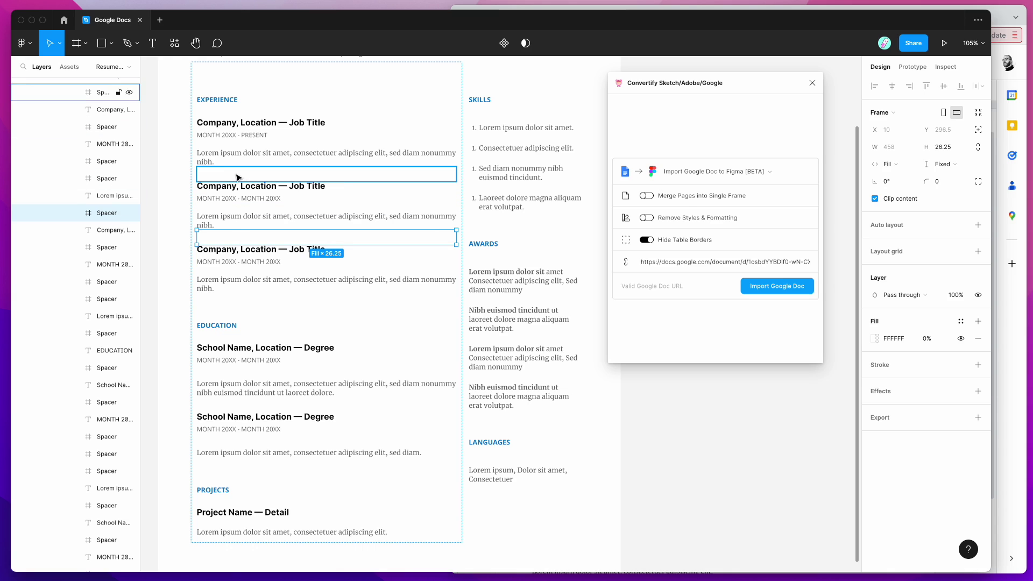
left_click(253, 176)
left_click(233, 114)
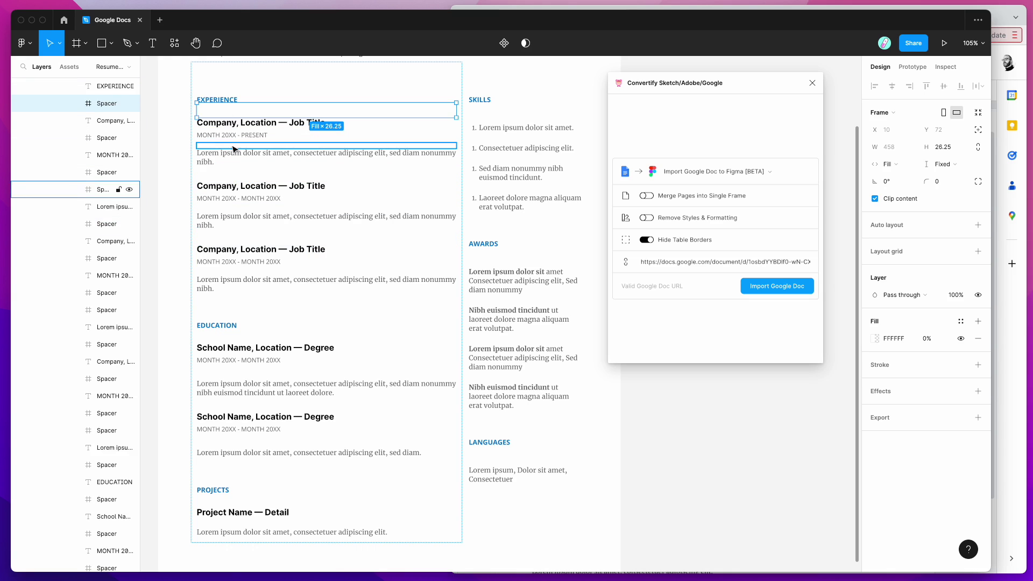
left_click(231, 146)
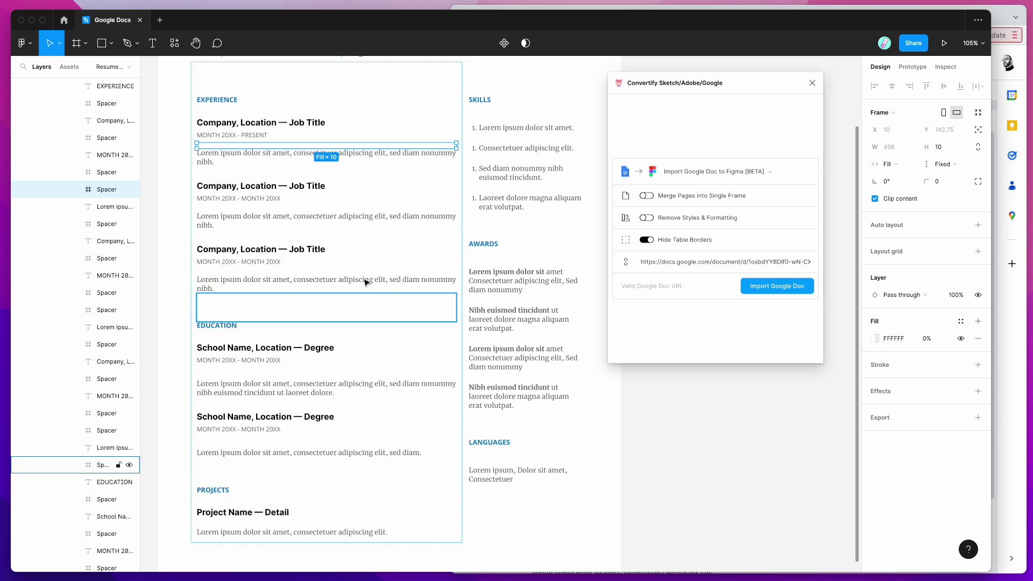
scroll(297, 337, "up", 1)
scroll(297, 336, "down", 5)
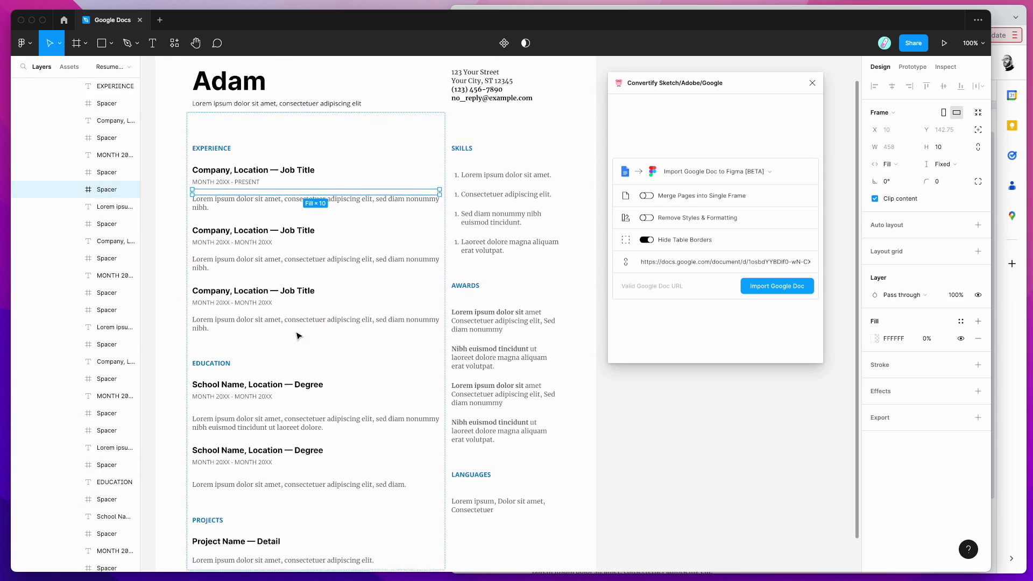
scroll(345, 307, "left", 2)
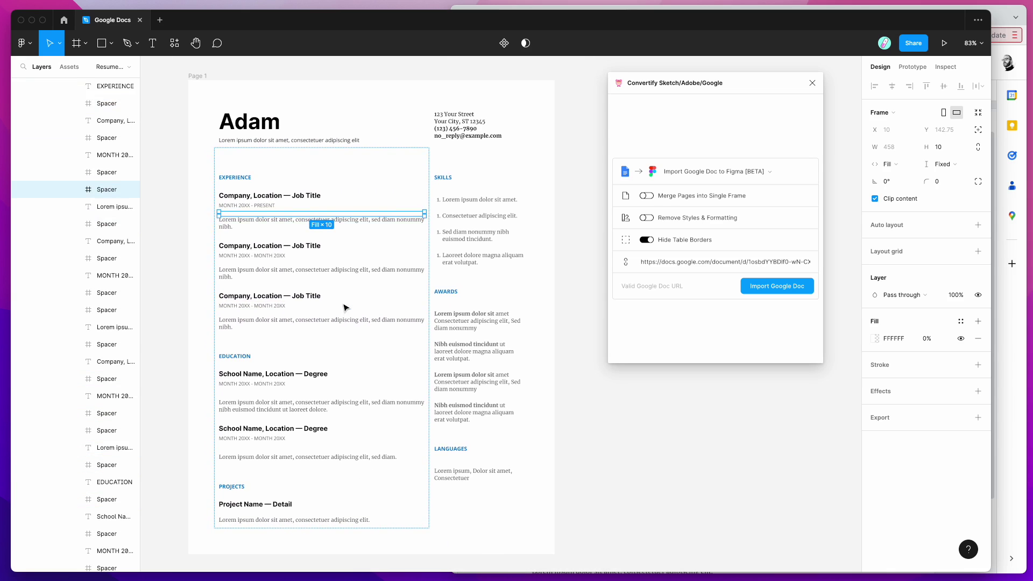
left_click(599, 179)
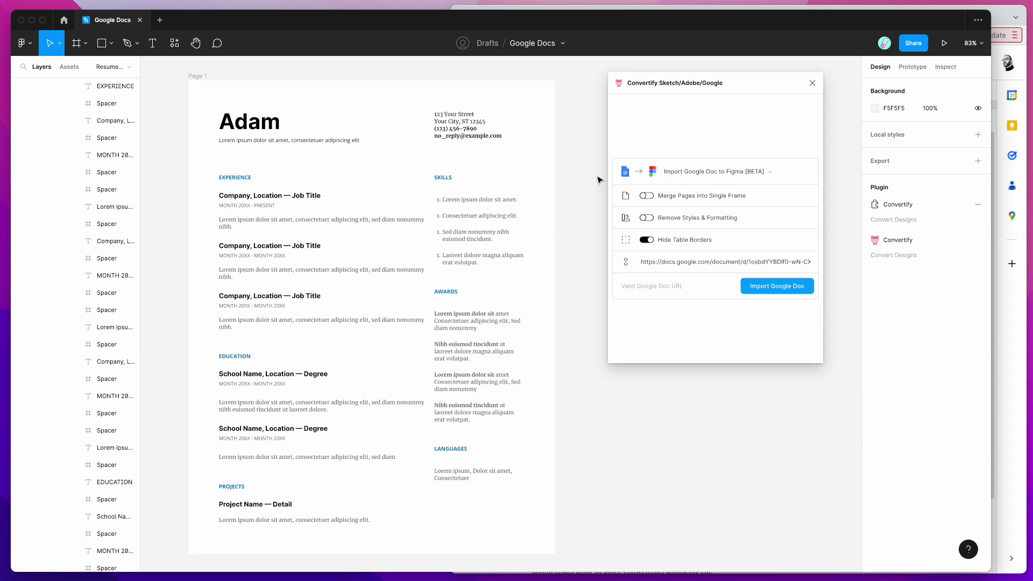
Switch to the Essay document in Google Docs, copy its "Anyone with the link" sharing link, and return to Figma
left_click(1006, 370)
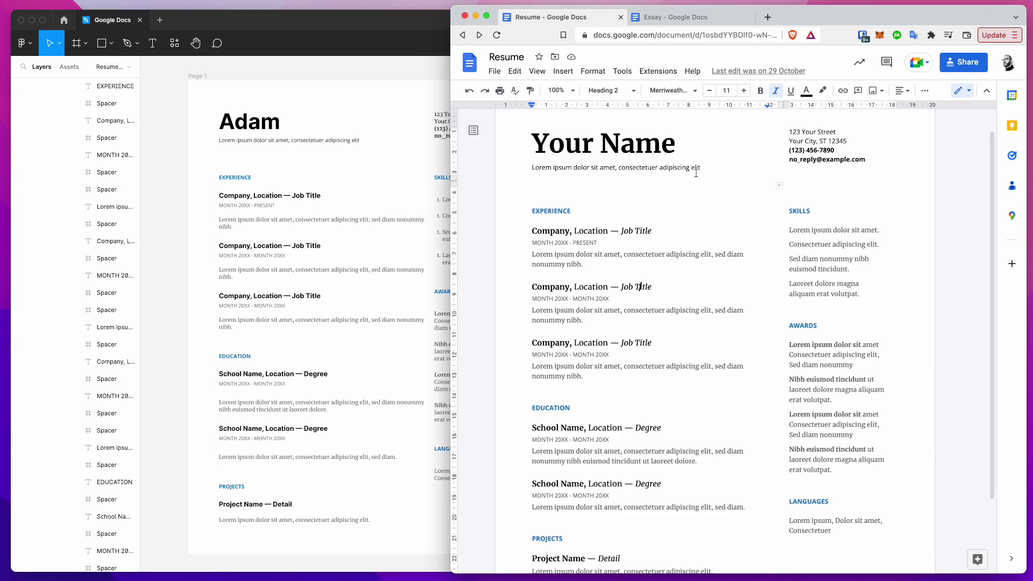
left_click(670, 20)
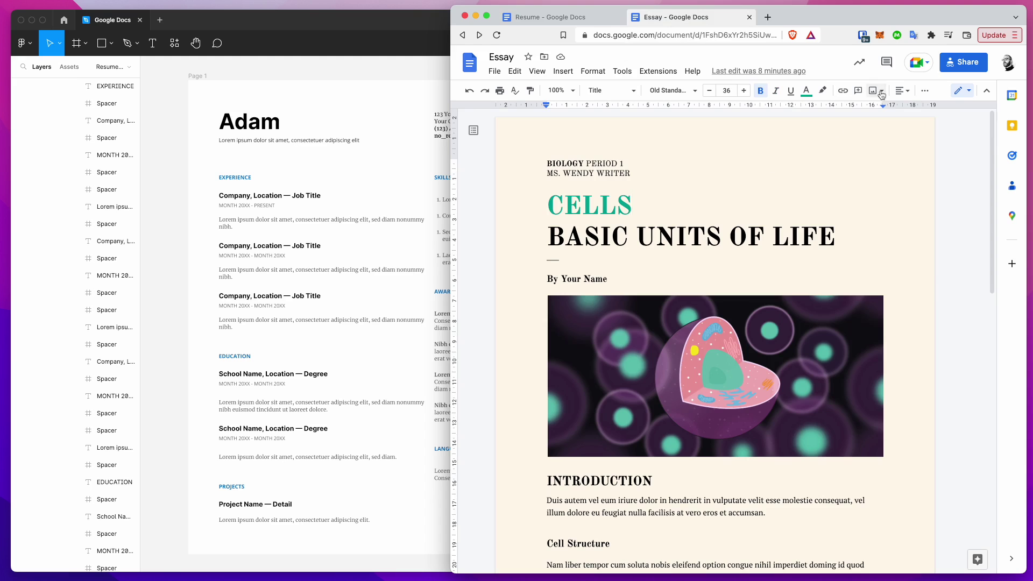
left_click(958, 65)
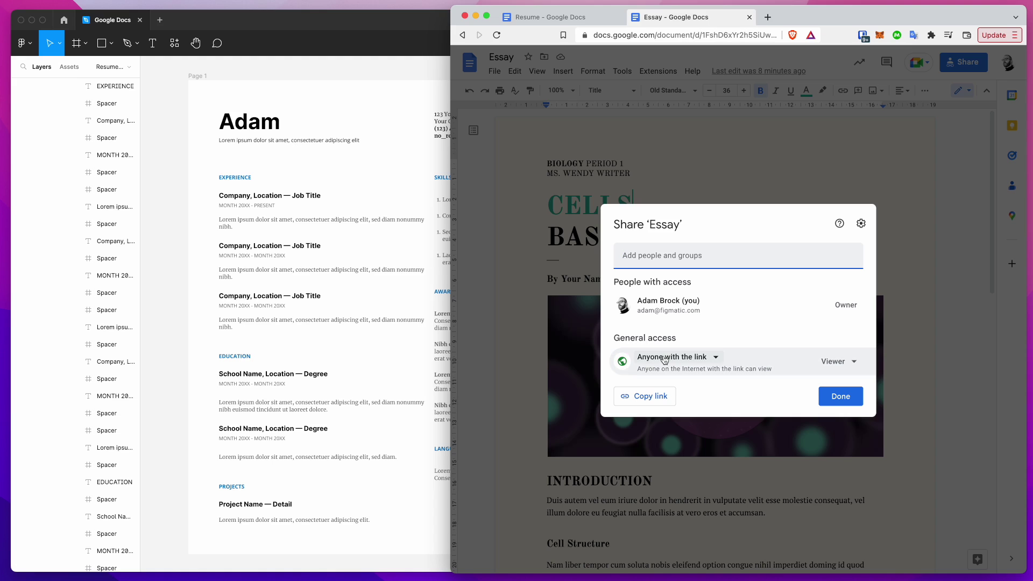
left_click(665, 360)
left_click(683, 458)
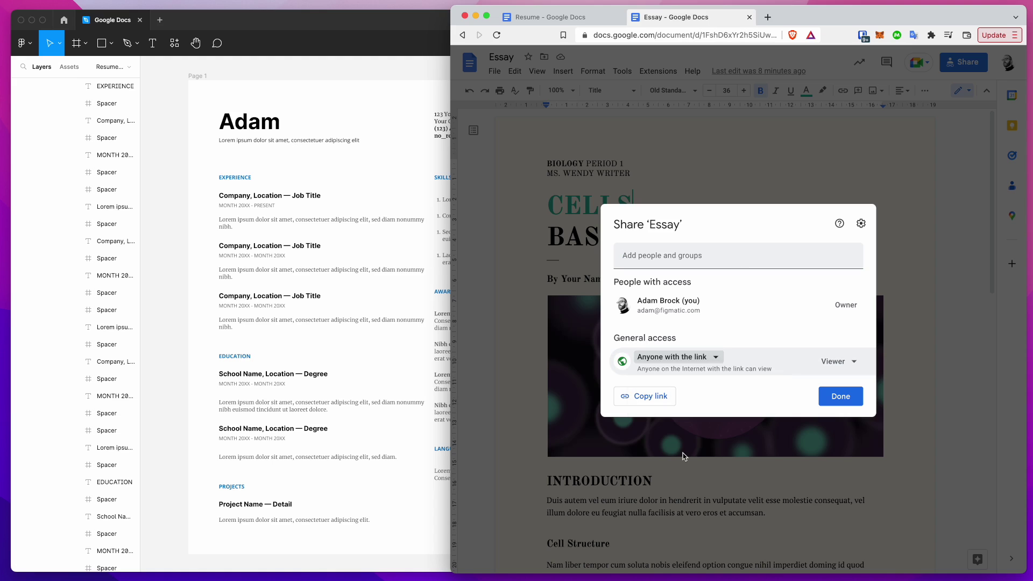
left_click(651, 399)
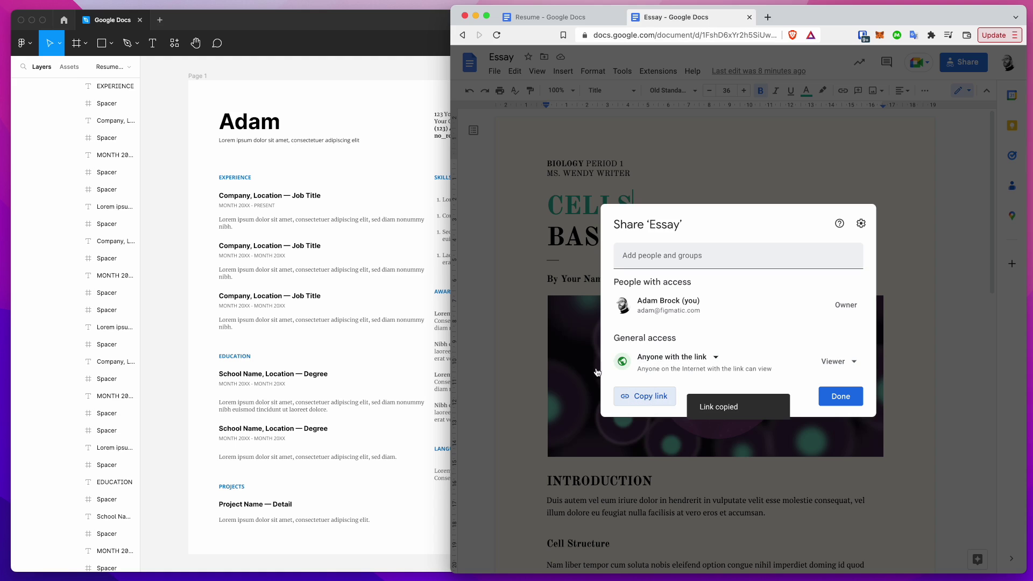
left_click(392, 264)
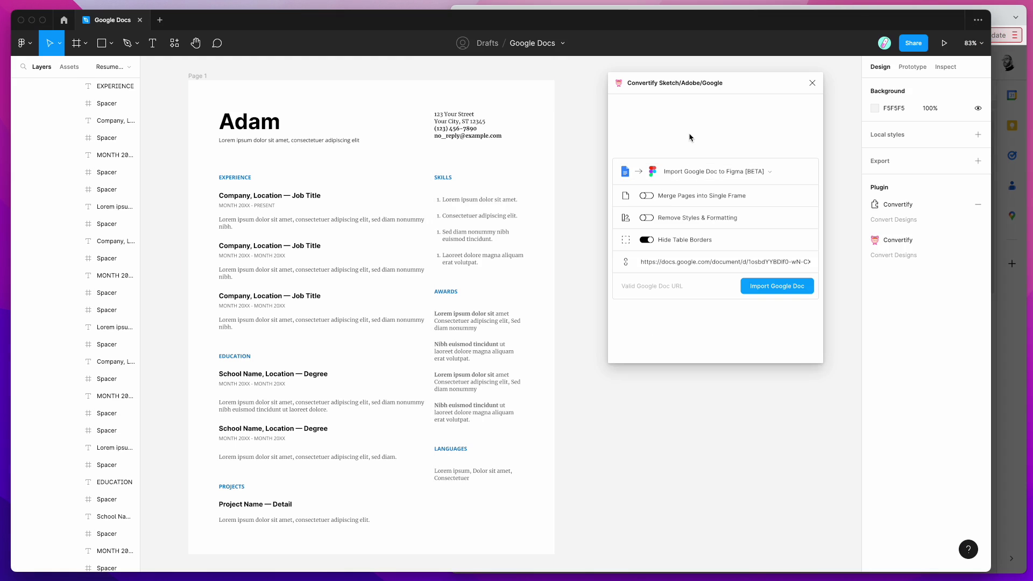
Import the Essay Google Doc from its copied sharing link with Hide Table Borders turned off
left_click(700, 261)
key("ctrl+a")
key("BackSpace")
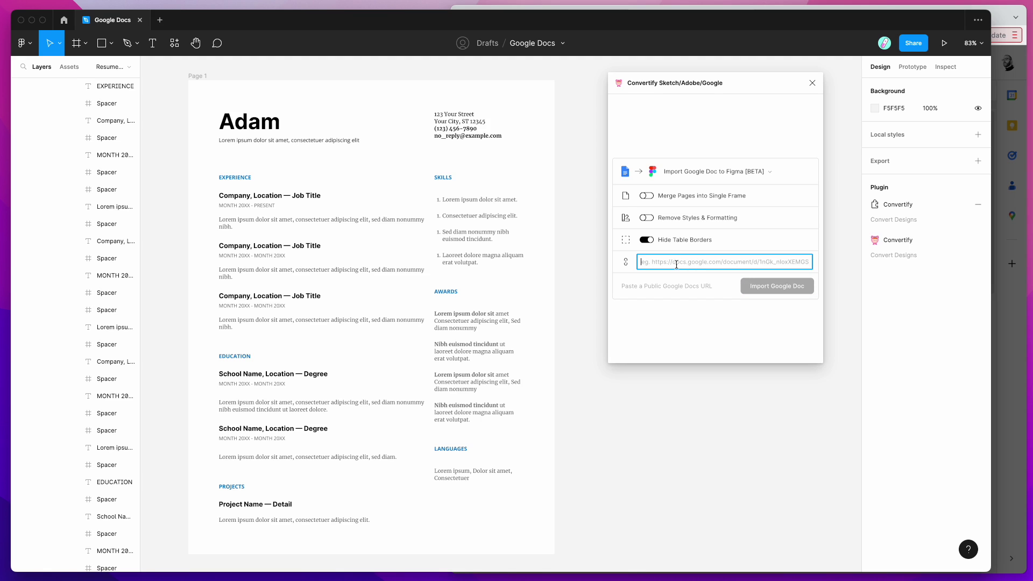
key("super+v")
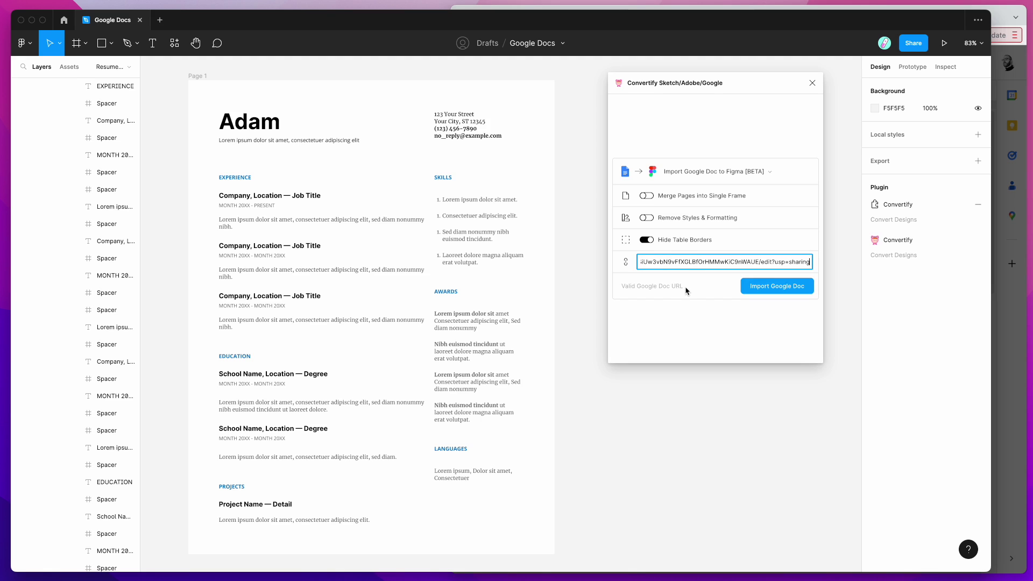
left_click(661, 244)
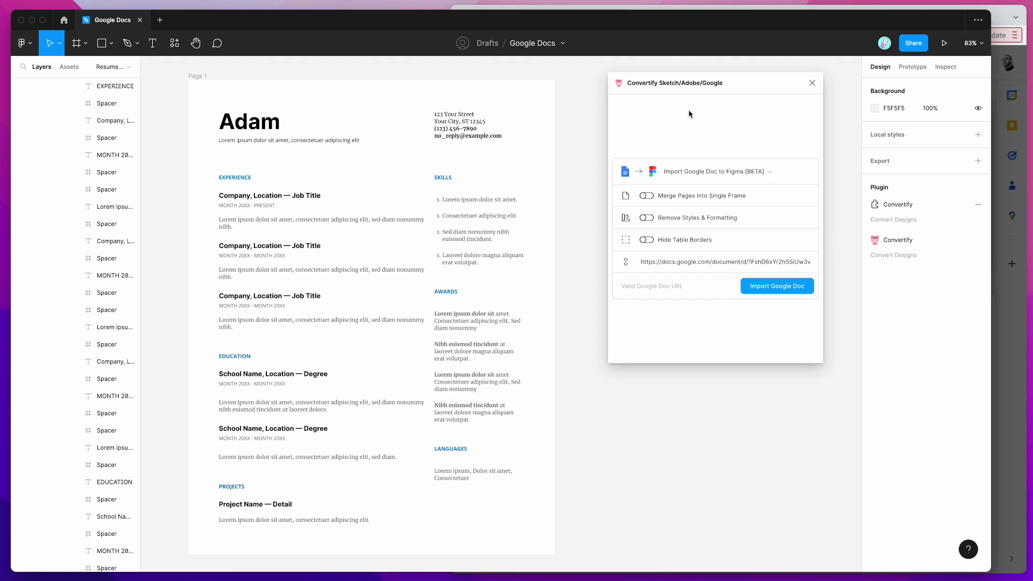
left_click(767, 291)
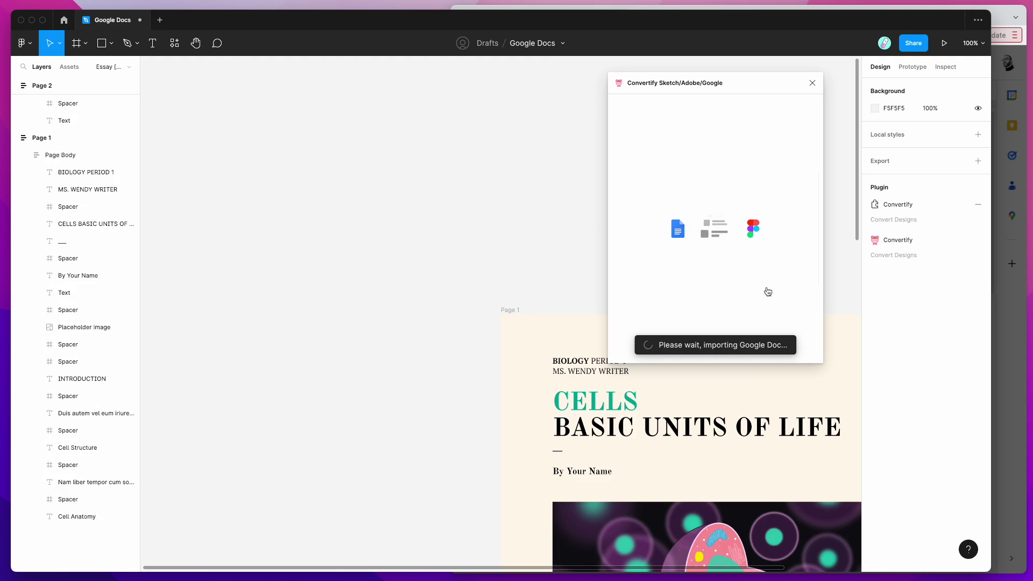
Review the imported first essay page, and switch to Google Docs to compare it with the original Essay document
scroll(539, 267, "down", 5)
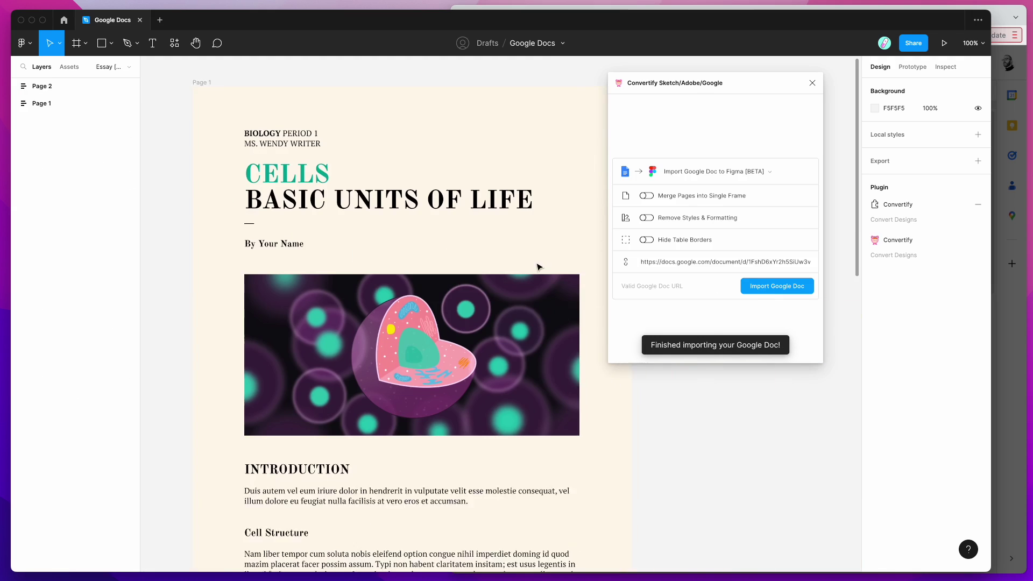
left_click(538, 267)
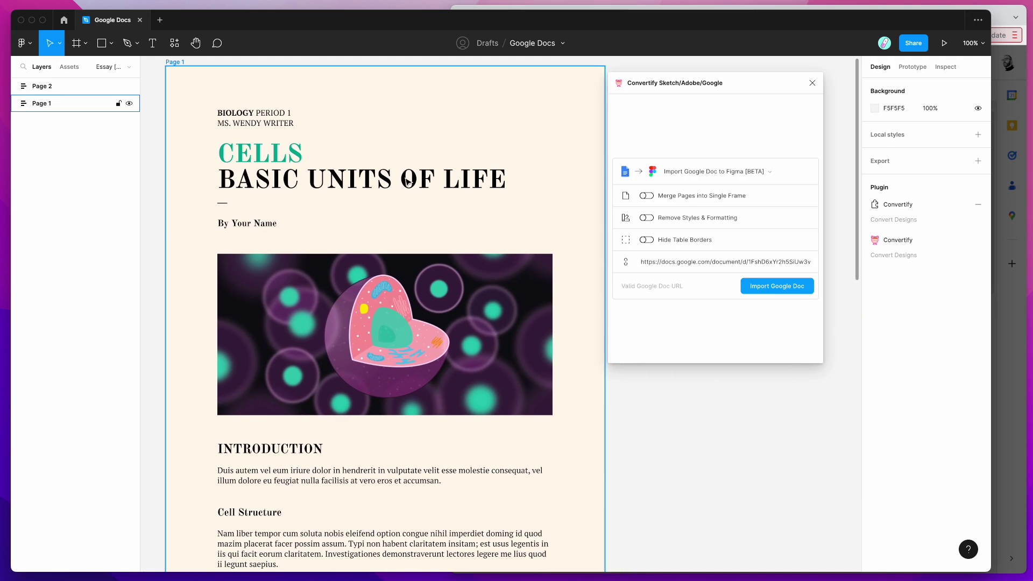
scroll(666, 403, "down", 2)
left_click(666, 403)
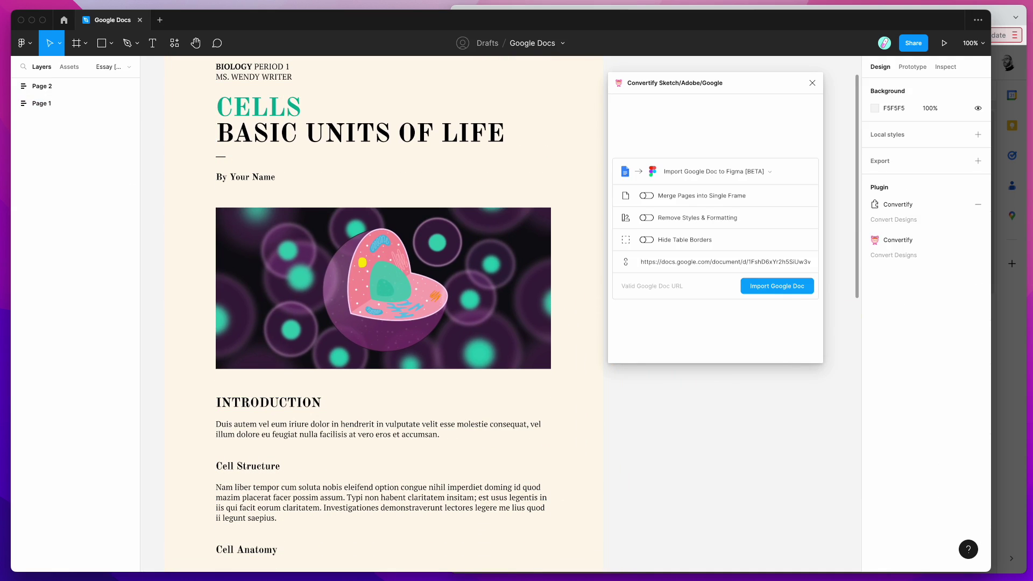
left_click(1010, 369)
left_click(910, 183)
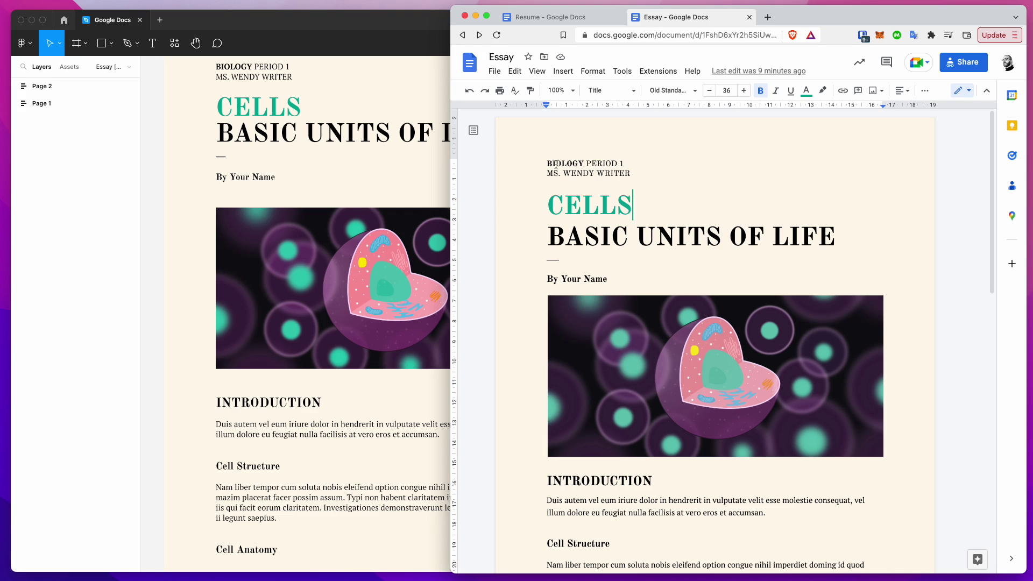
Return to Figma and inspect the text properties of the "CELLS BASIC UNITS OF LIFE" title and the page below it
left_click(272, 115)
left_click(272, 114)
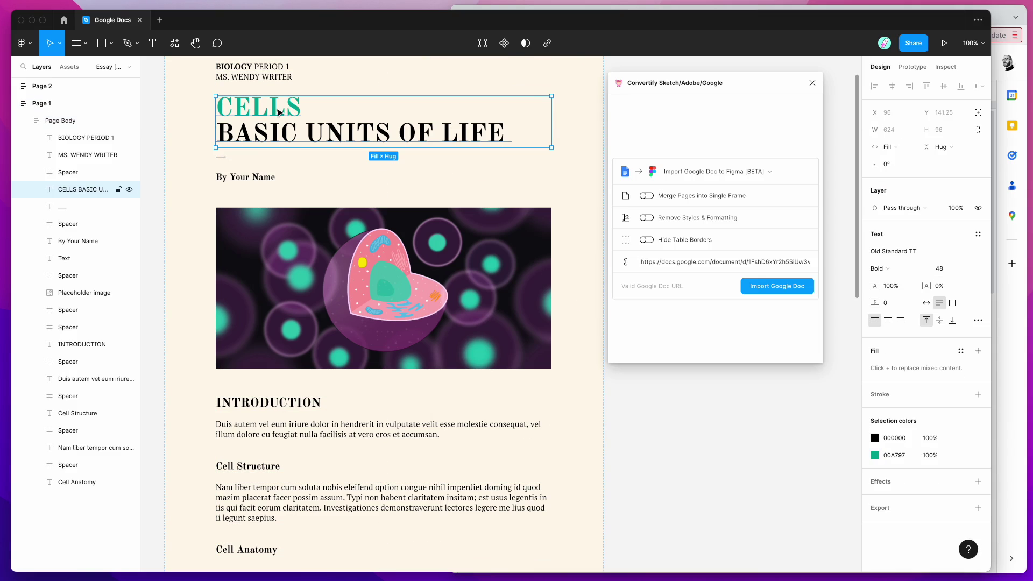
scroll(324, 197, "down", 3)
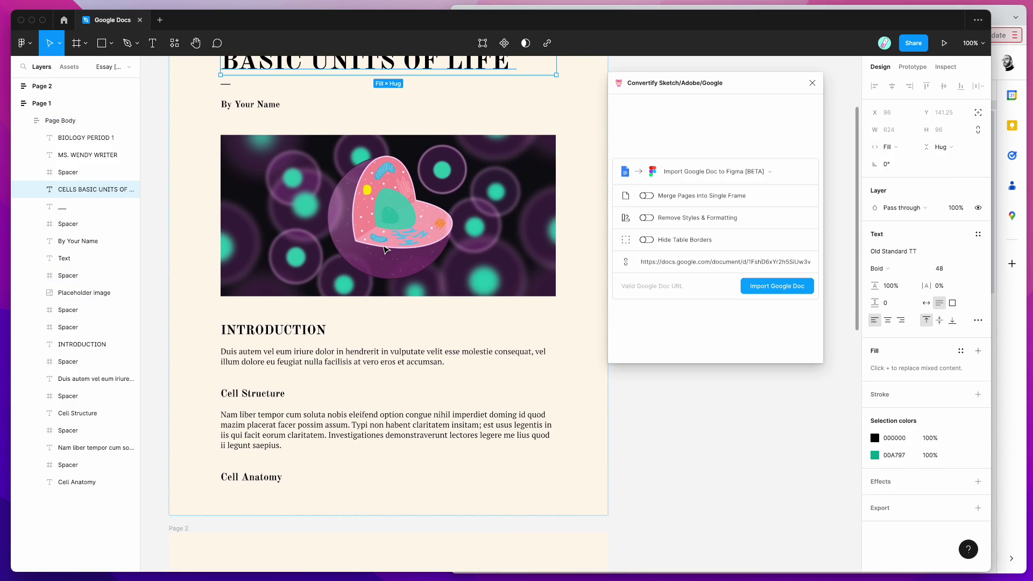
scroll(386, 249, "down", 4)
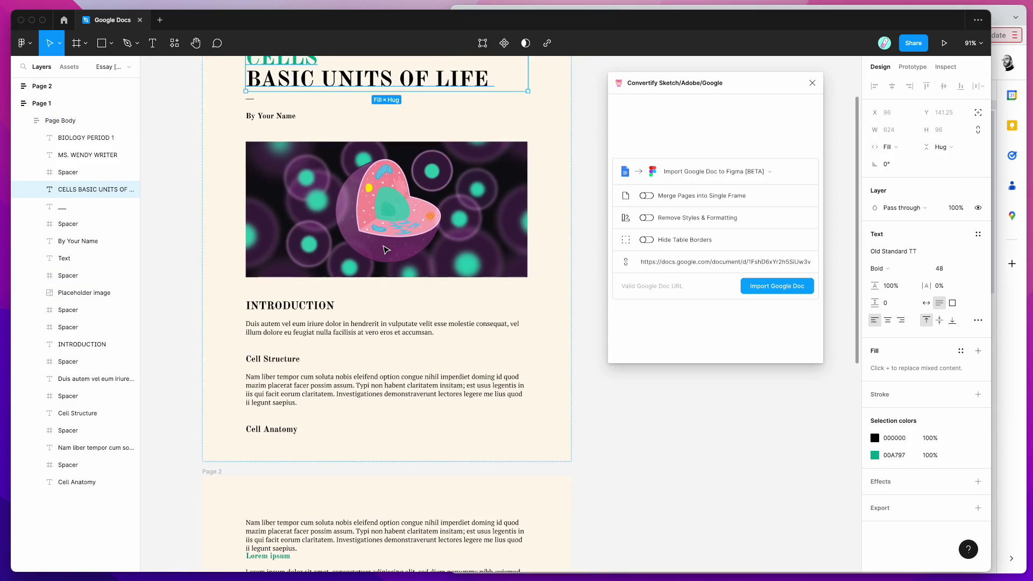
scroll(349, 226, "up", 3)
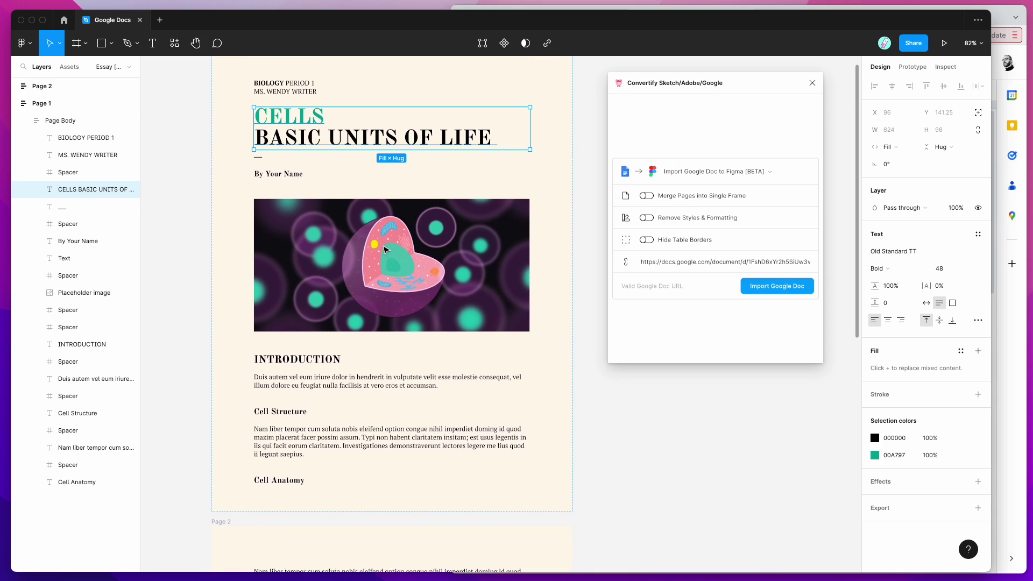
Select the Page 1 and Page 2 frames in turn and examine their contents and layout
left_click(42, 103)
scroll(289, 236, "down", 5)
scroll(289, 235, "down", 2)
left_click(295, 266)
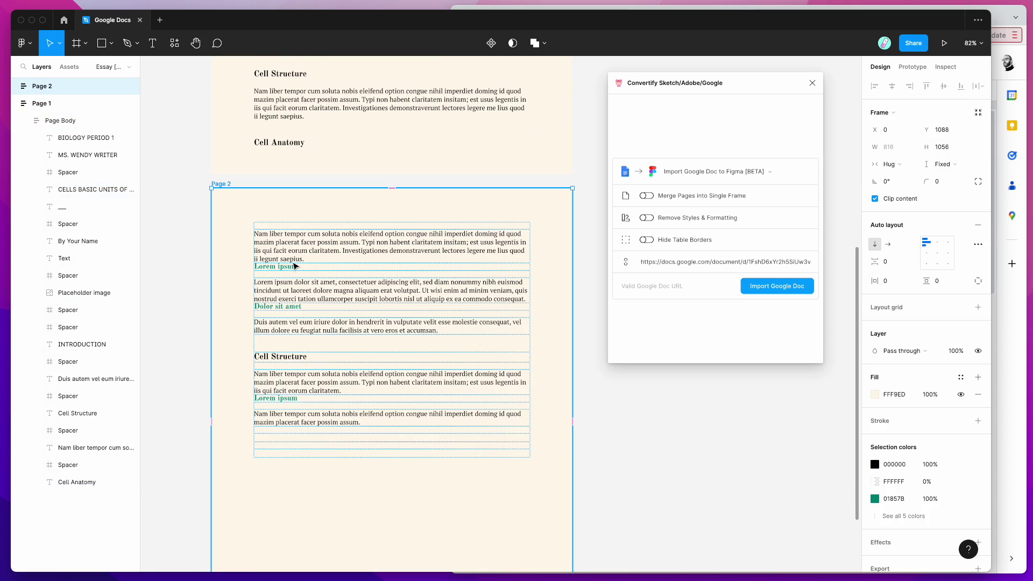
scroll(295, 266, "down", 3)
scroll(295, 265, "up", 2)
left_click(302, 168)
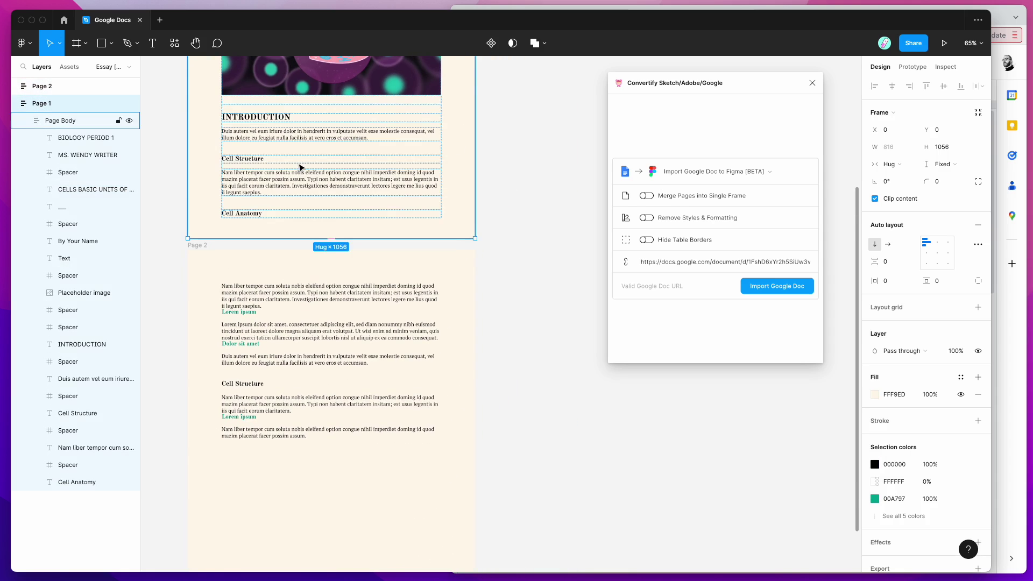
scroll(302, 167, "up", 4)
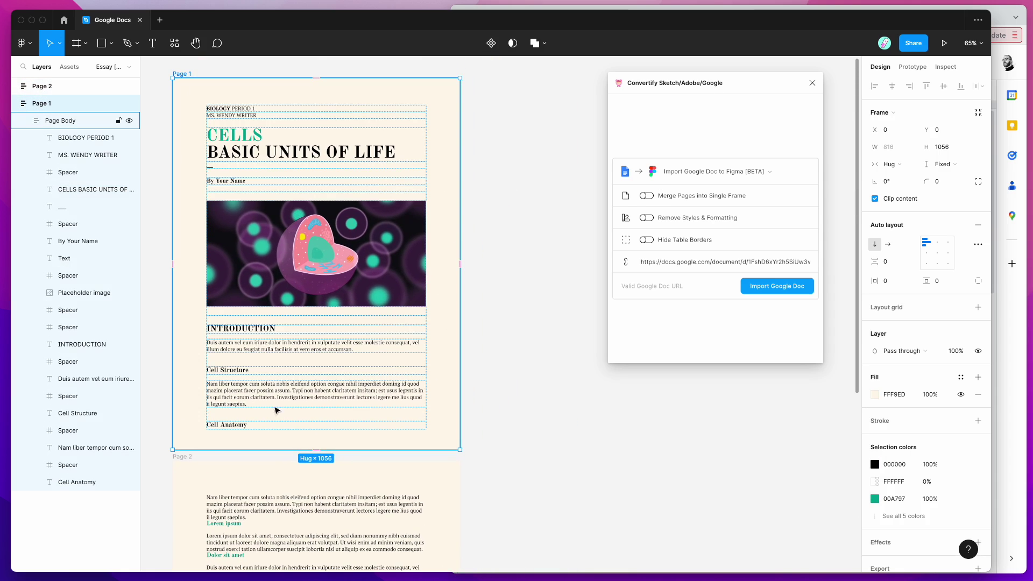
scroll(271, 398, "down", 3)
scroll(266, 466, "down", 3)
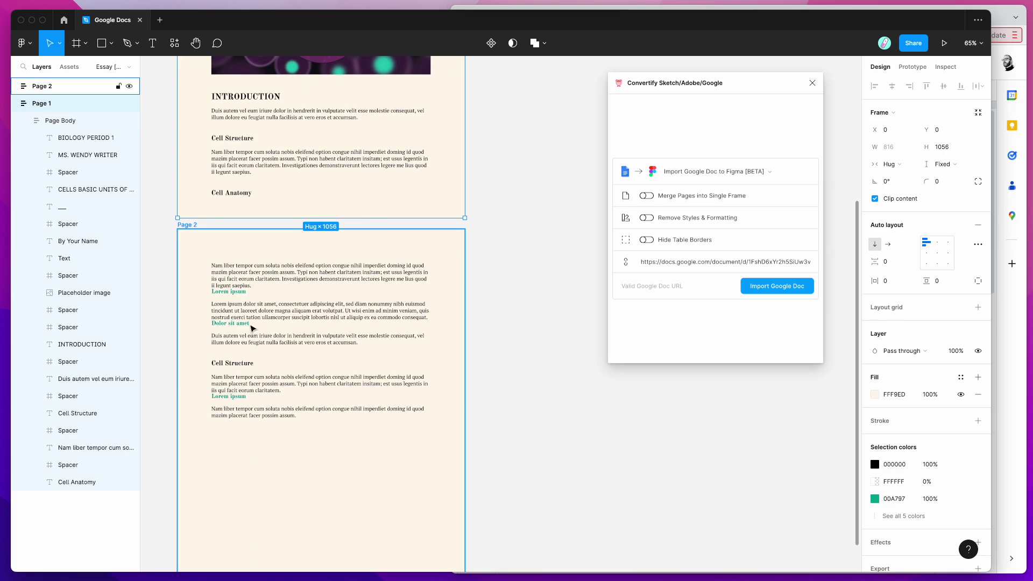
scroll(297, 362, "down", 2)
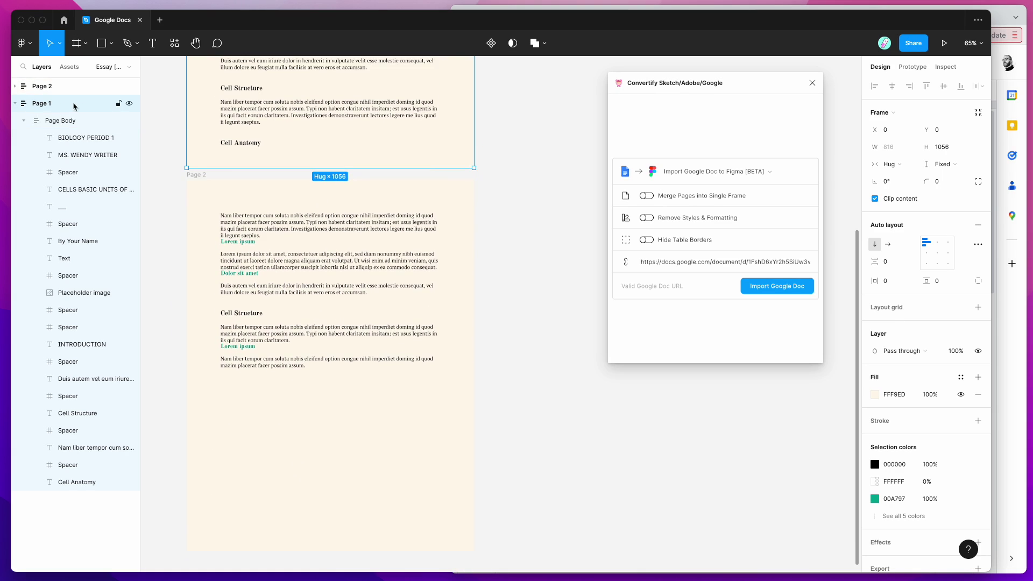
Compare the separate Page 1 and Page 2 frames, collapsing, expanding and collapsing Page 1's layer tree again
left_click(15, 103)
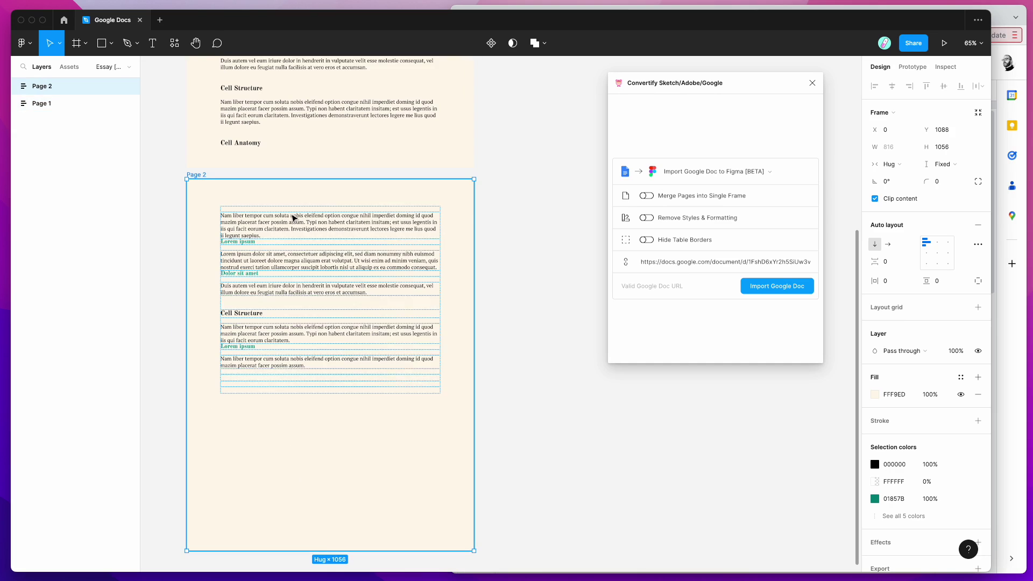
scroll(489, 272, "up", 5)
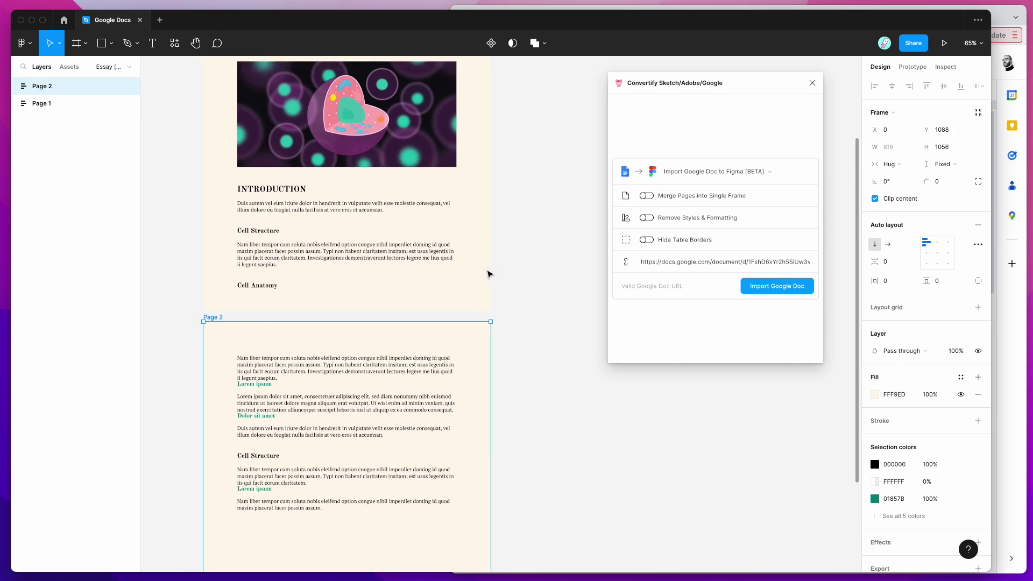
scroll(489, 274, "up", 3)
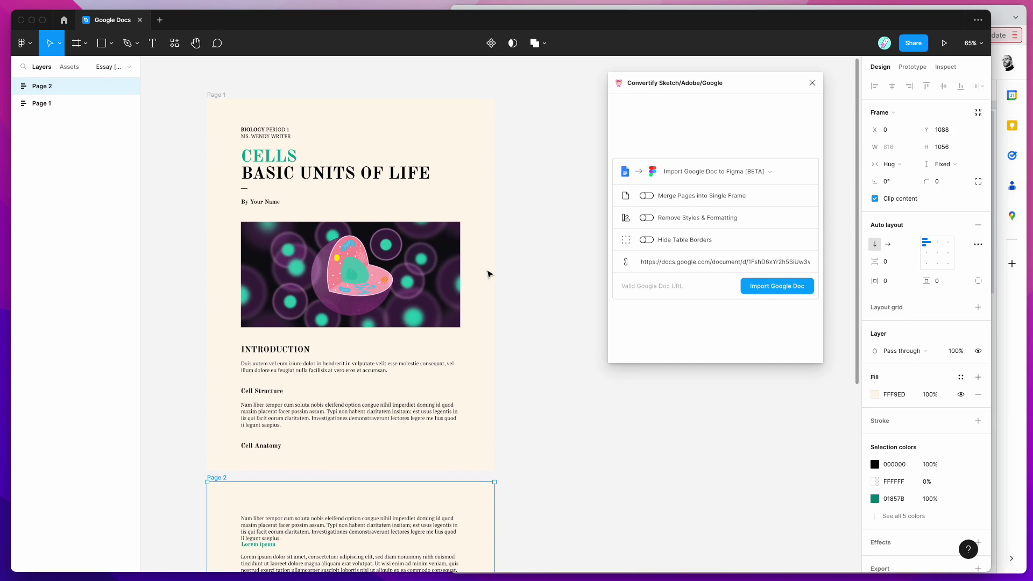
left_click(358, 198)
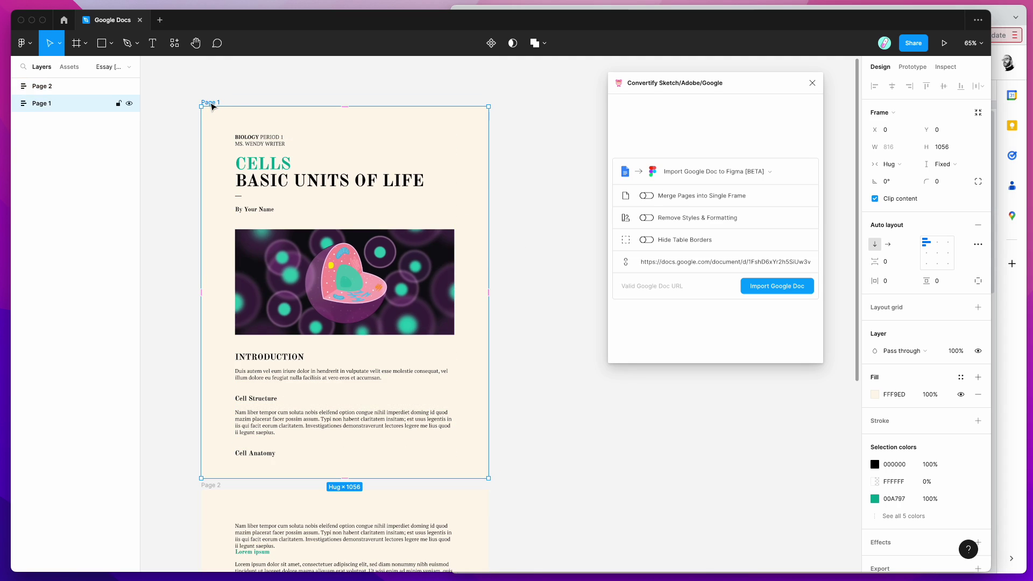
left_click(16, 104)
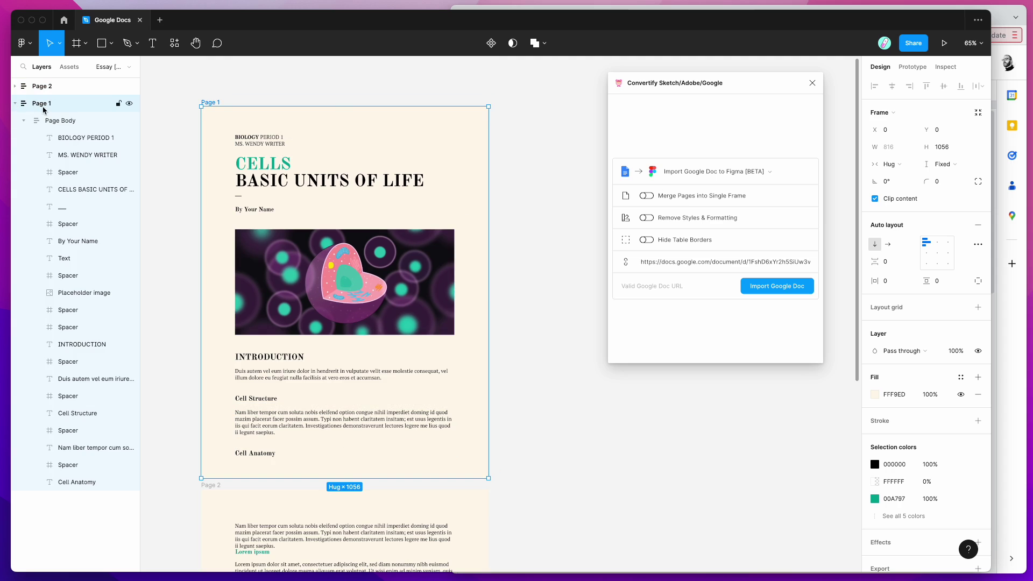
scroll(219, 77, "down", 2)
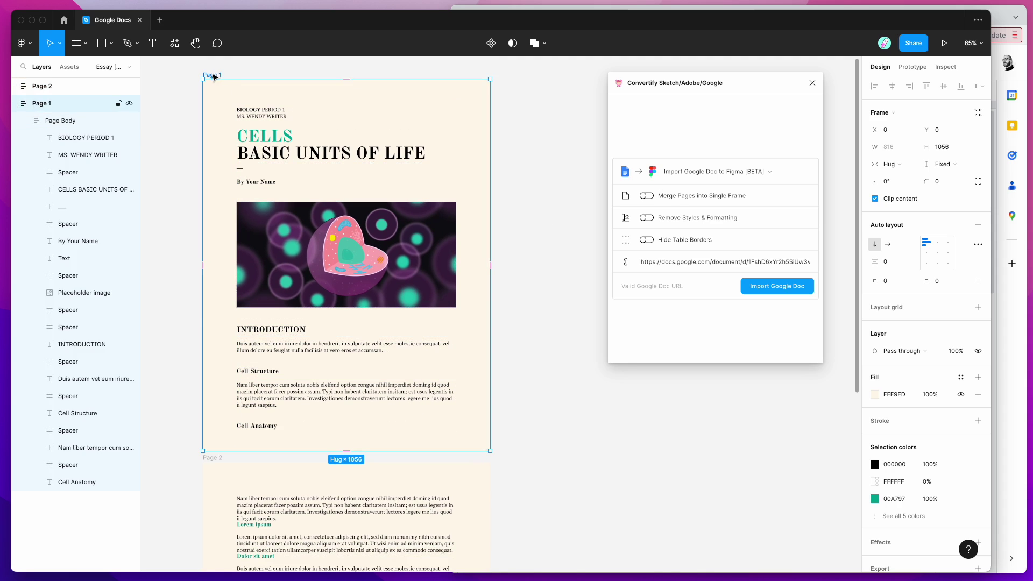
left_click(22, 89)
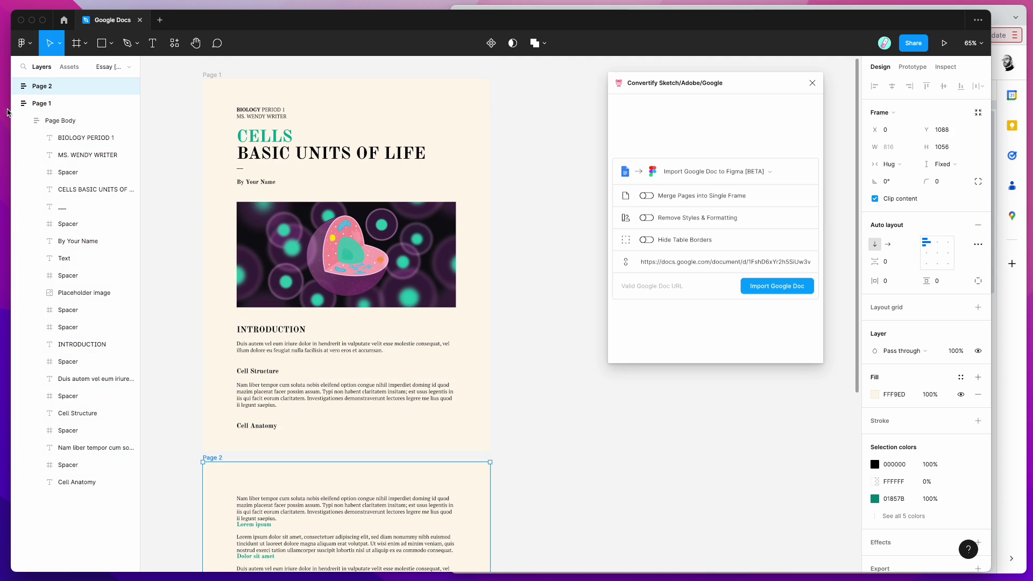
left_click(15, 105)
scroll(603, 271, "down", 1)
scroll(603, 271, "down", 1)
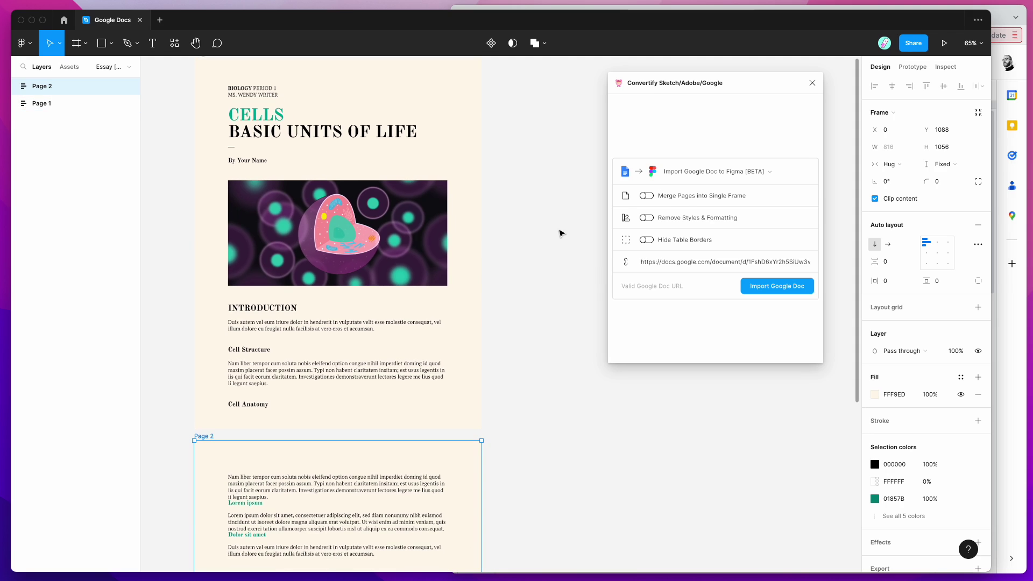
Clear the selection and import the Essay document again with Merge Pages into Single Frame turned on
scroll(527, 265, "up", 2)
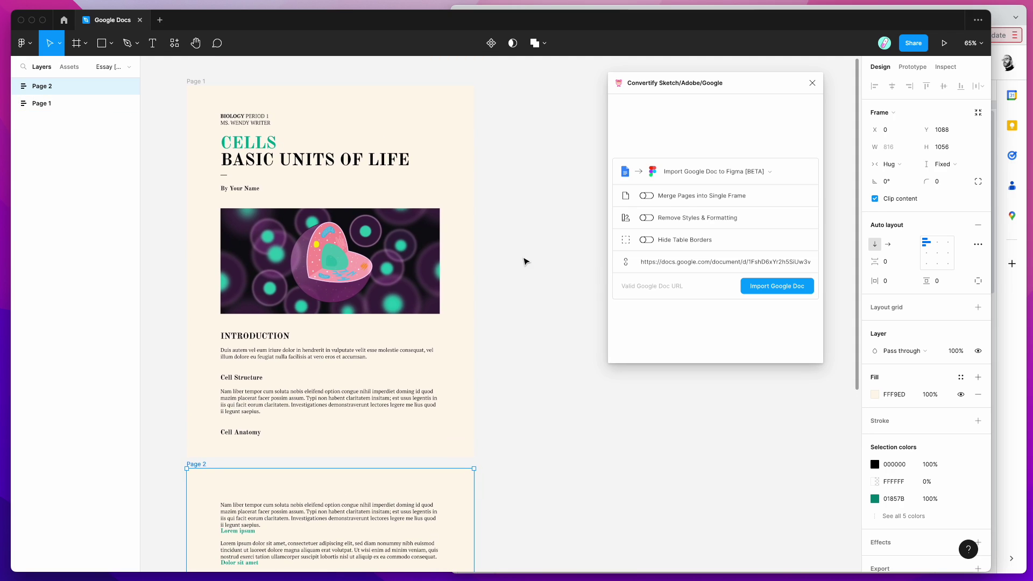
left_click(532, 242)
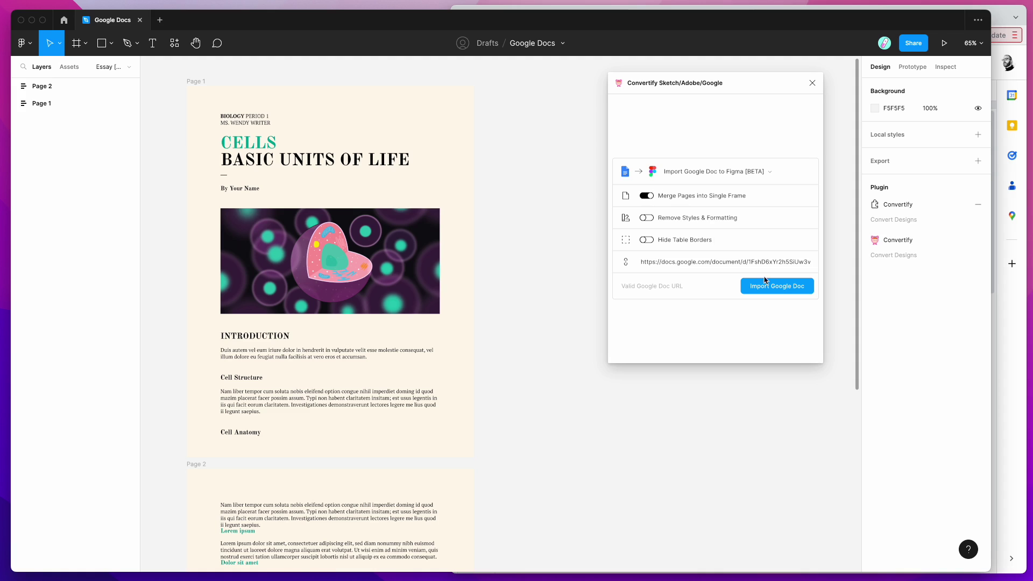
left_click(769, 292)
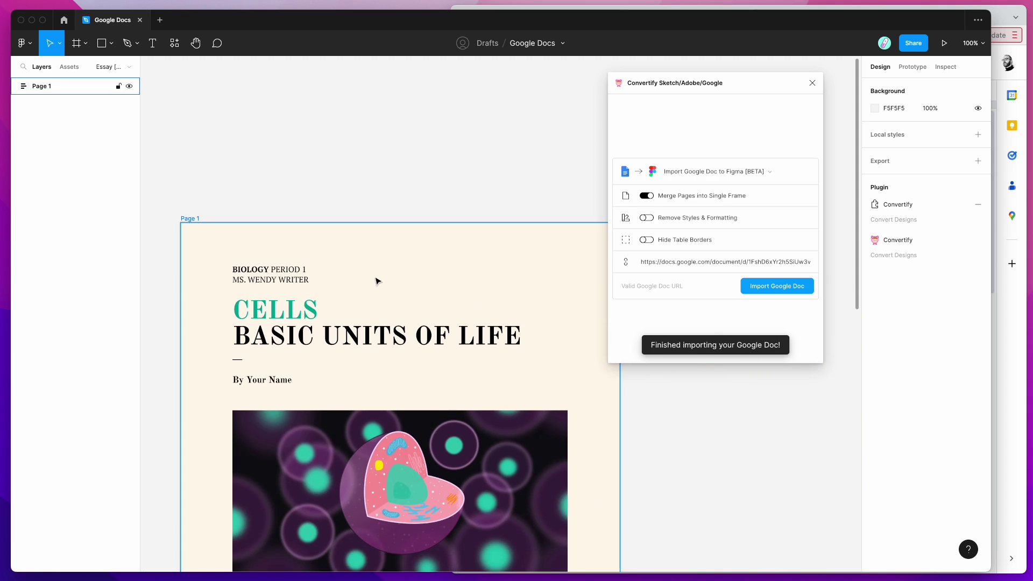
Select the merged Page 1 frame and examine its properties and the continuous essay content from the title to the final paragraph
left_click(375, 281)
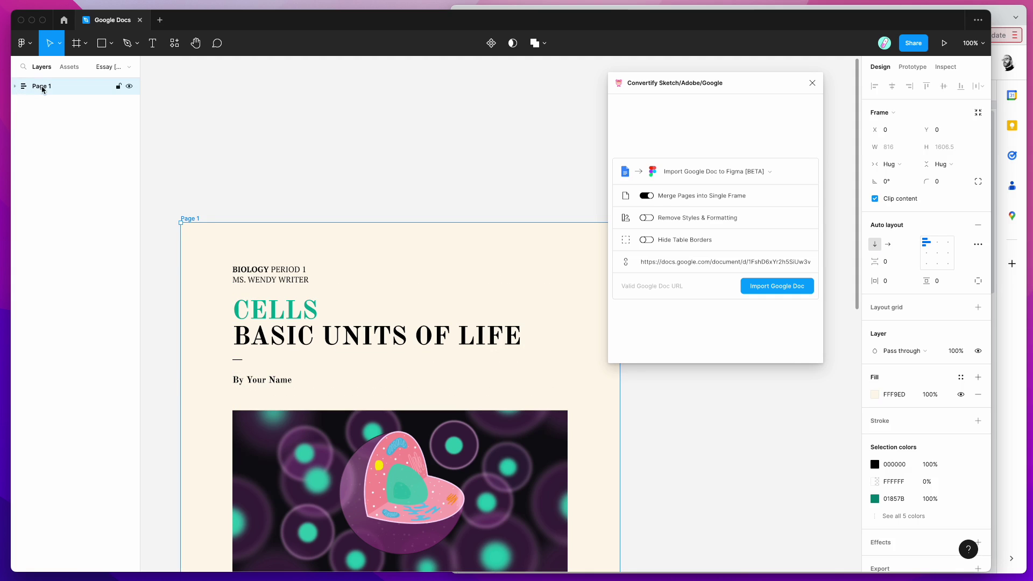
scroll(249, 198, "down", 10)
scroll(249, 198, "down", 3)
scroll(248, 201, "up", 3)
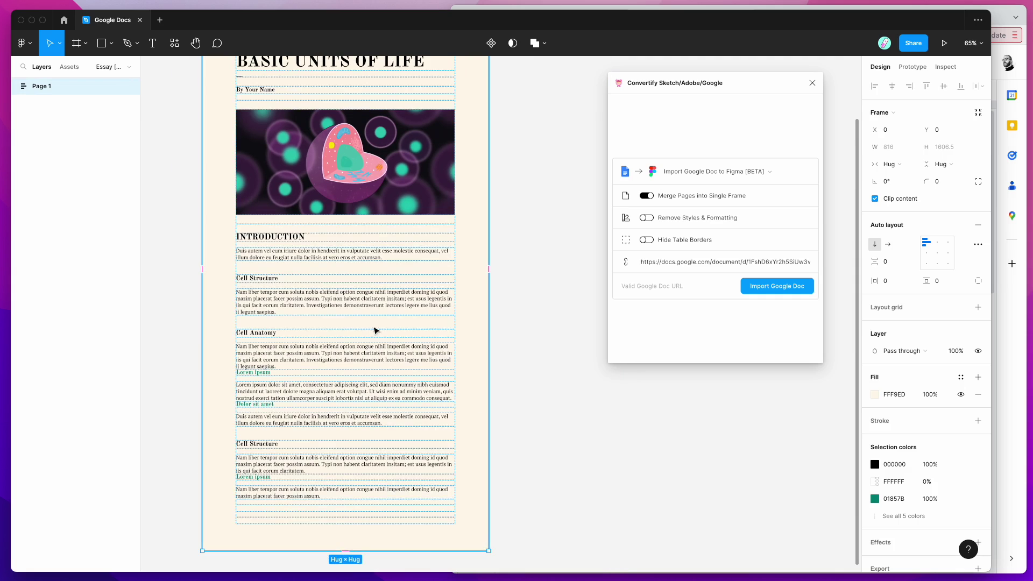
scroll(413, 322, "up", 4)
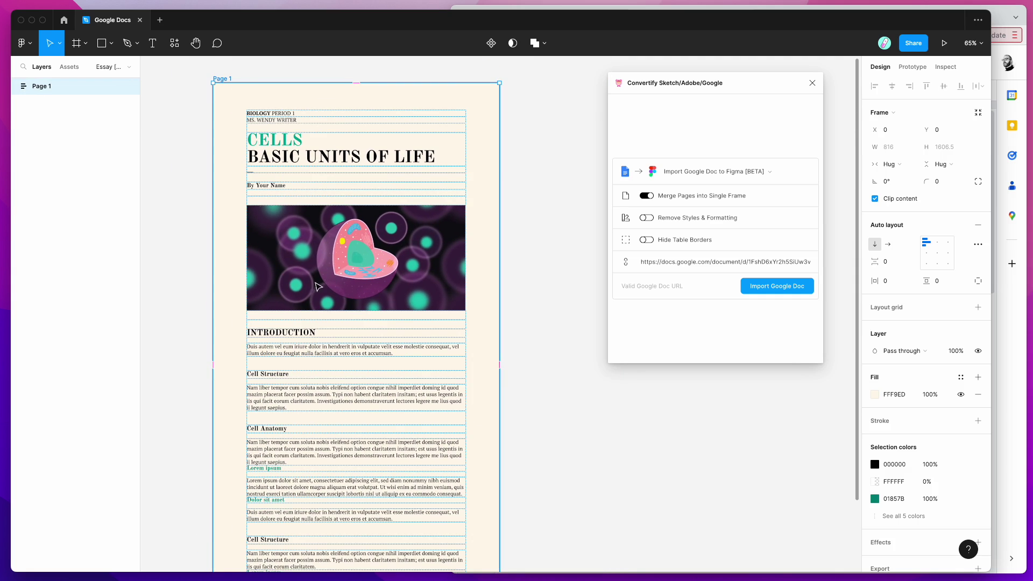
scroll(285, 151, "down", 3)
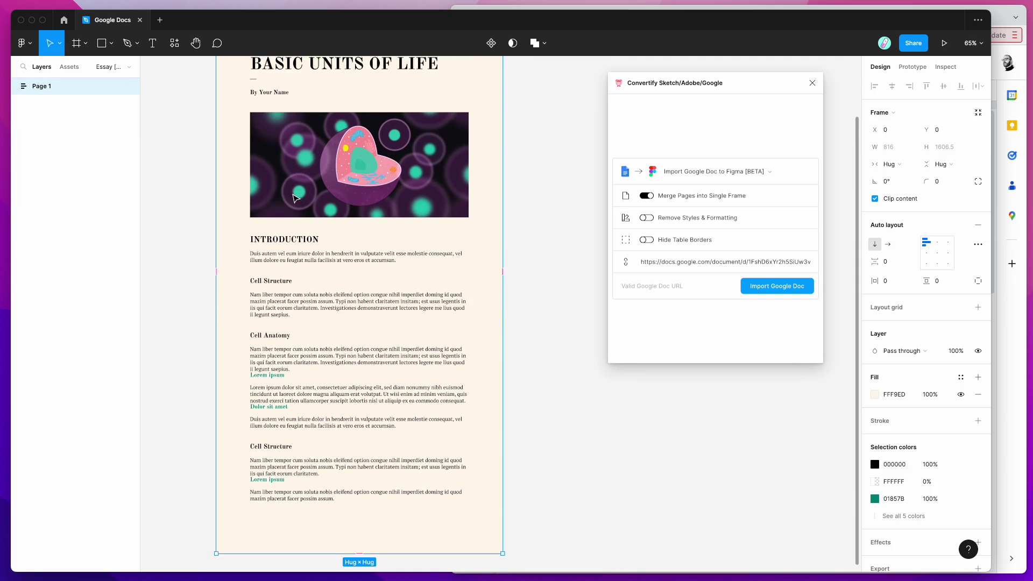
scroll(295, 198, "up", 2)
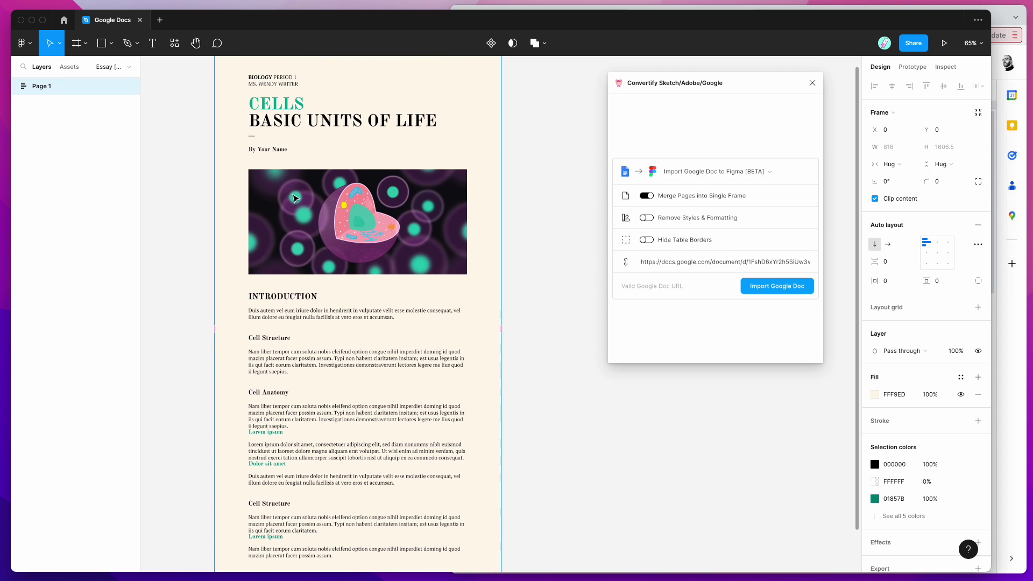
scroll(295, 199, "down", 3)
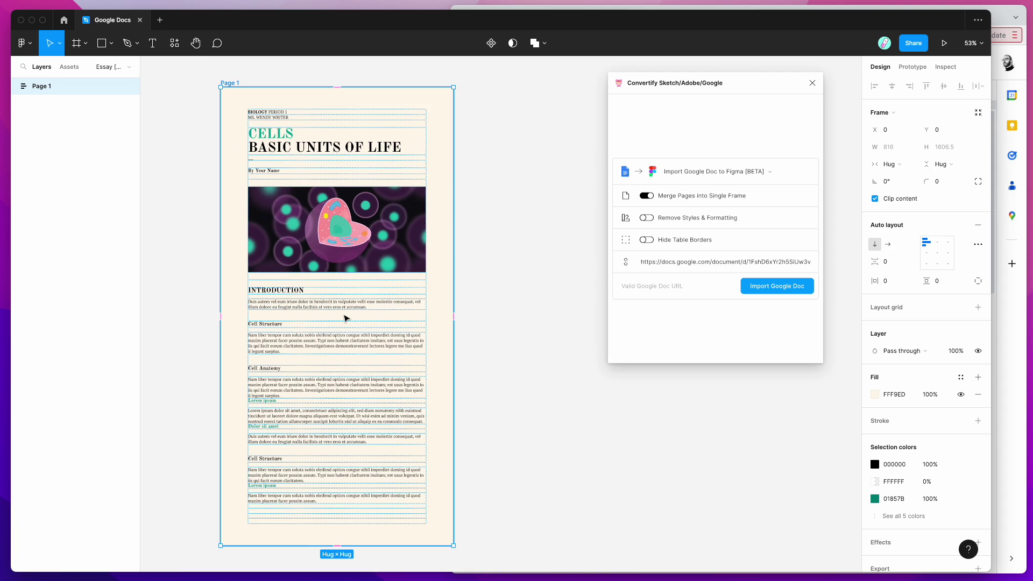
scroll(344, 316, "down", 1)
scroll(346, 335, "up", 1)
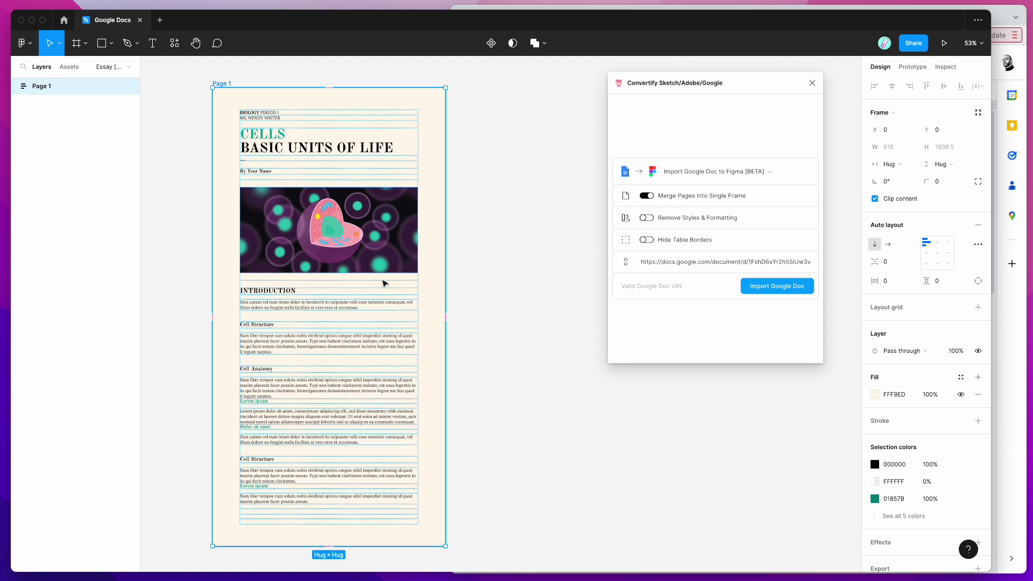
scroll(386, 298, "up", 1)
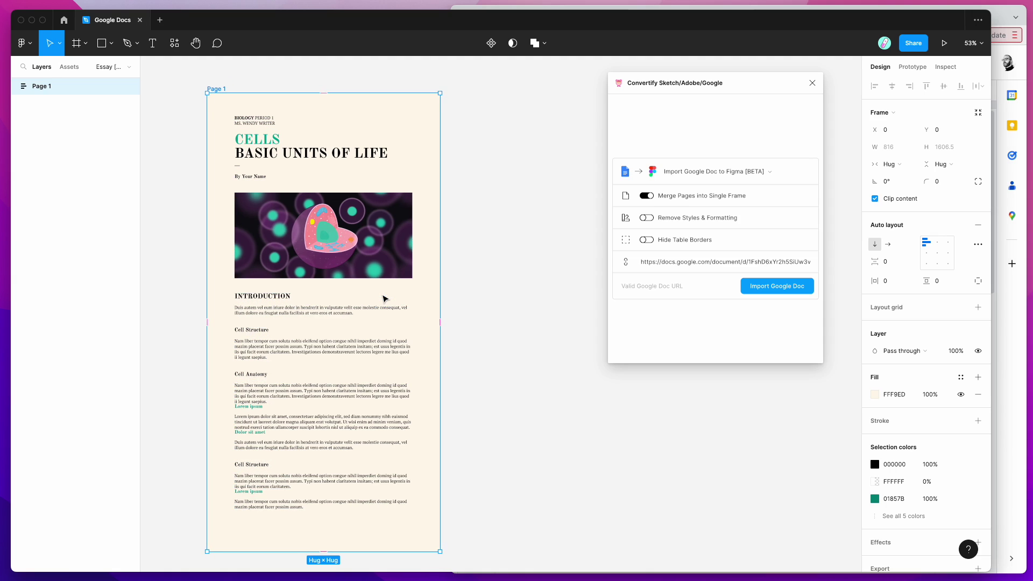
scroll(385, 299, "right", 2)
scroll(385, 299, "down", 1)
scroll(346, 282, "right", 1)
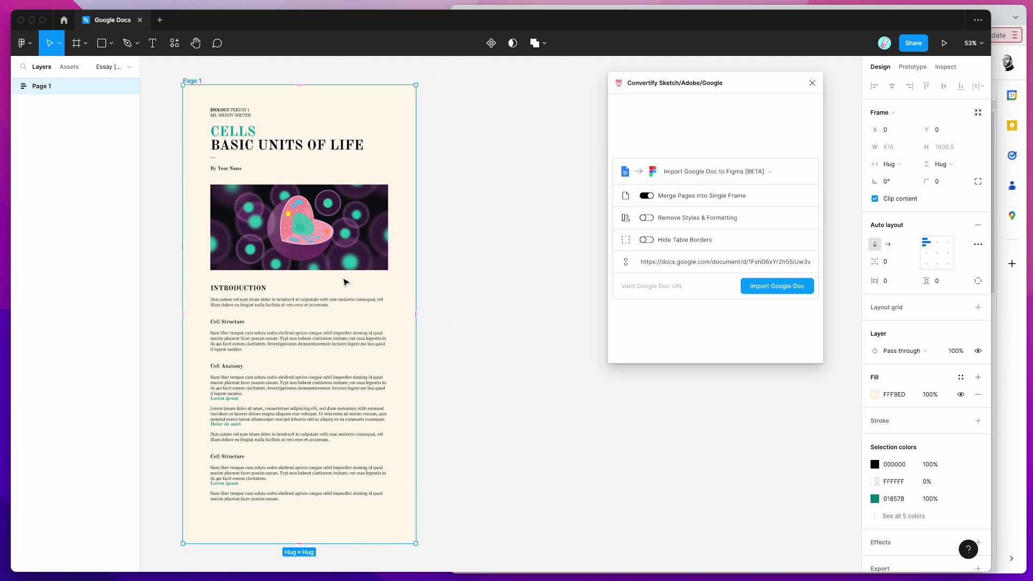
scroll(346, 283, "up", 1)
scroll(346, 282, "right", 1)
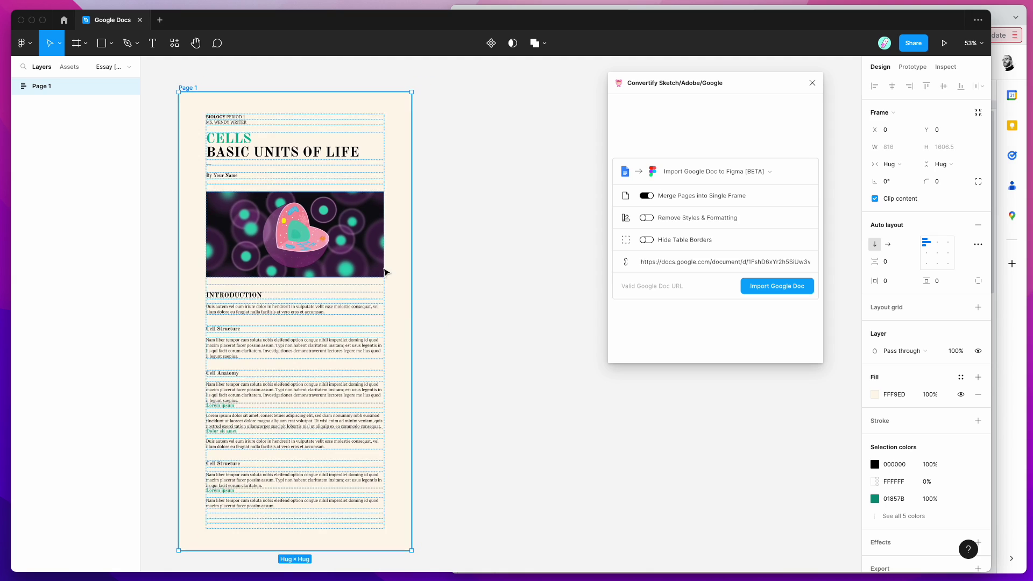
scroll(385, 272, "down", 1)
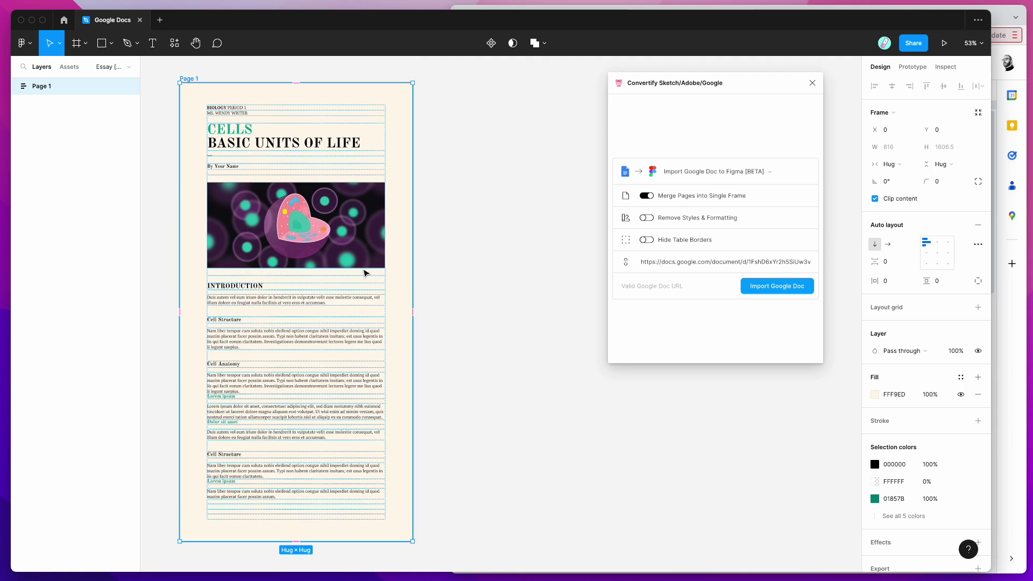
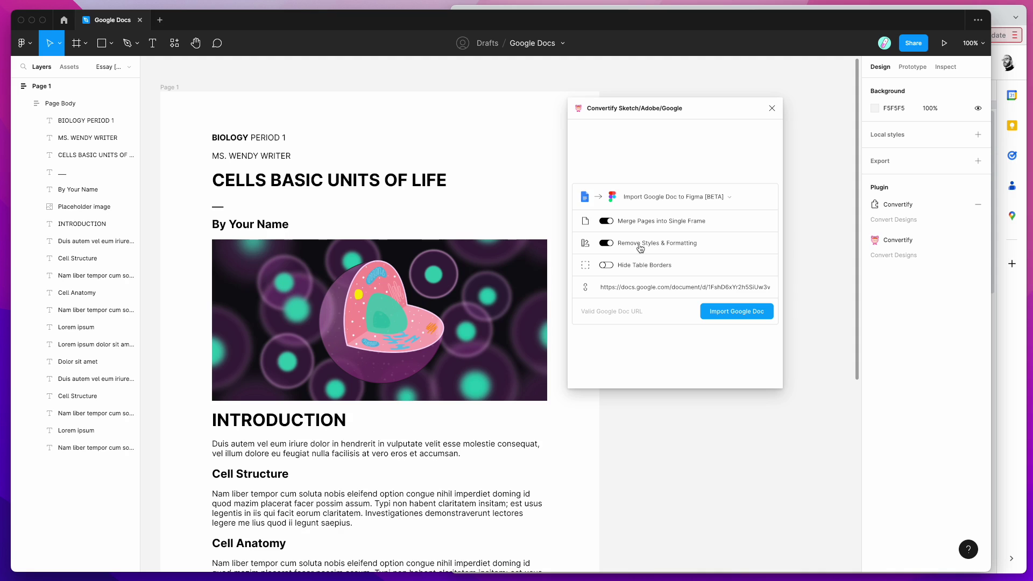
Examine the Page 1 frame imported with Remove Styles & Formatting on, from the title to the last paragraph
scroll(534, 240, "down", 3)
scroll(534, 240, "down", 2)
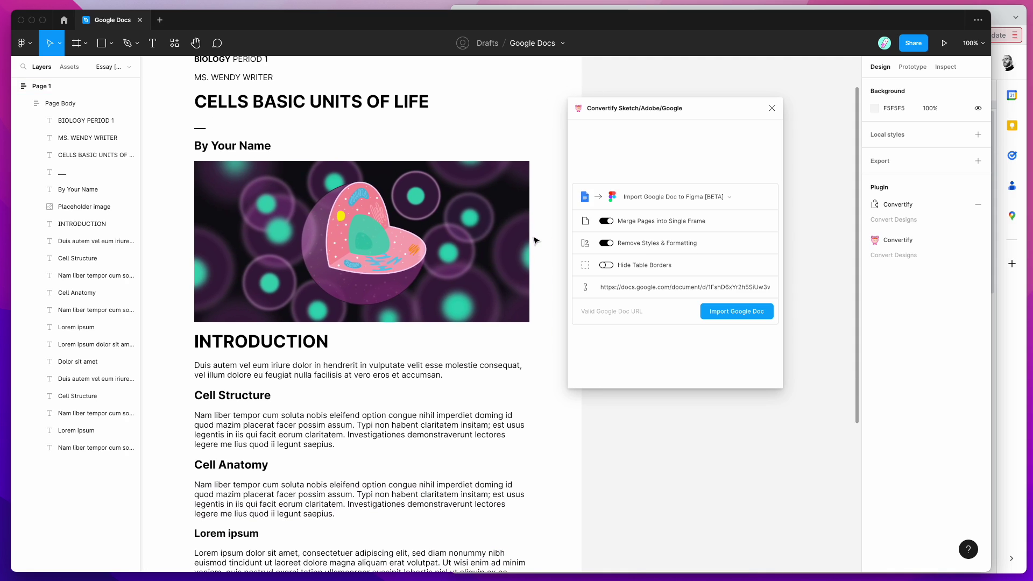
scroll(536, 240, "down", 5)
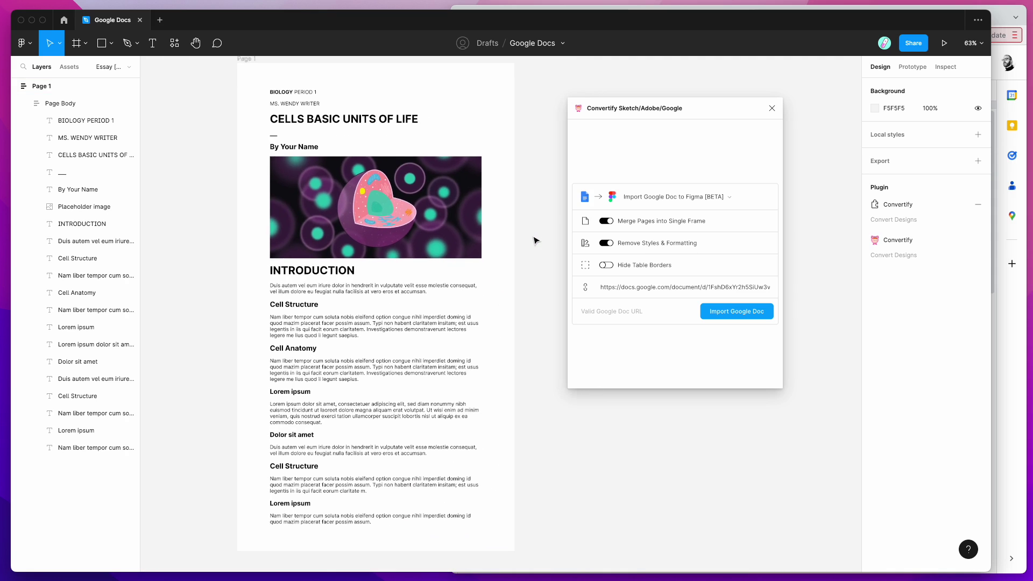
scroll(430, 205, "up", 3)
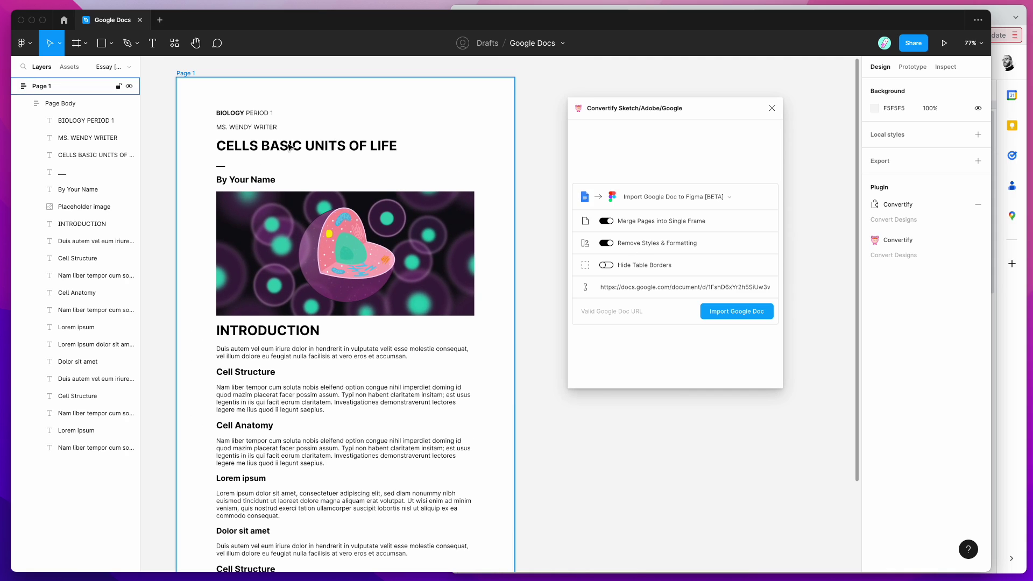
Switch to the Essay Google Doc and check the text styles of the title, the BIOLOGY line and the byline
left_click(1013, 337)
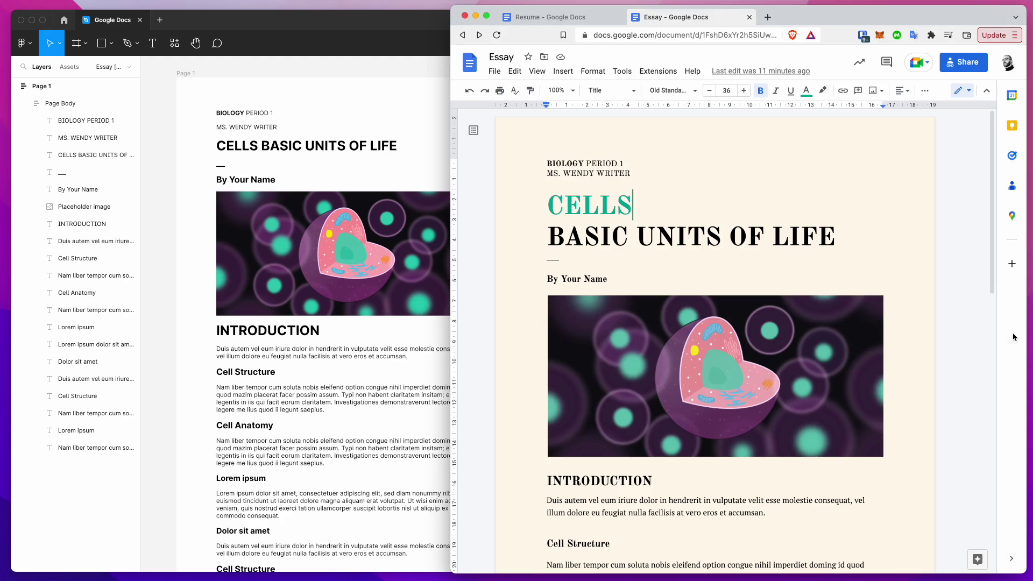
double_click(565, 203)
left_click_drag(565, 237, 769, 233)
left_click_drag(556, 163, 606, 166)
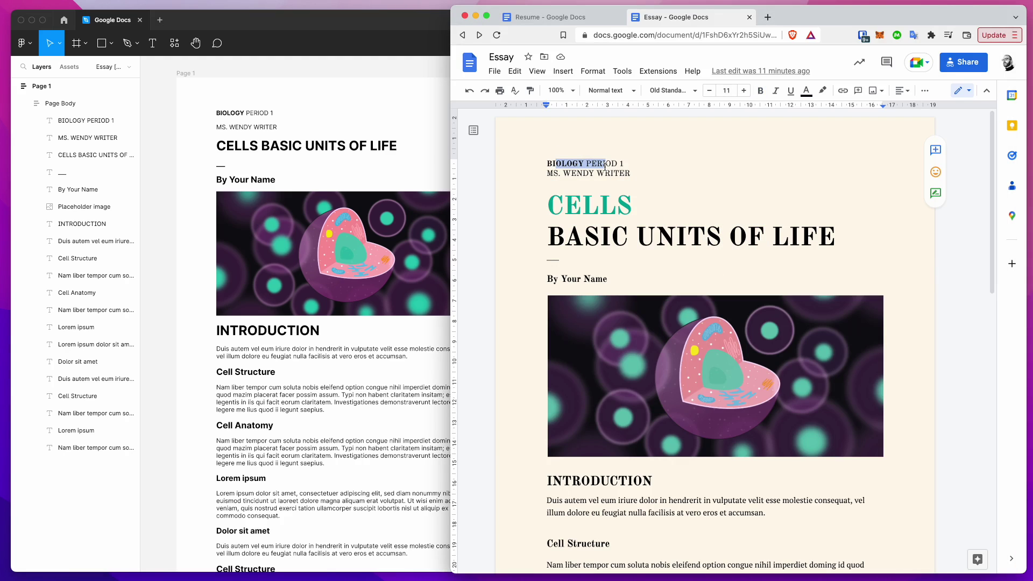
left_click(584, 279)
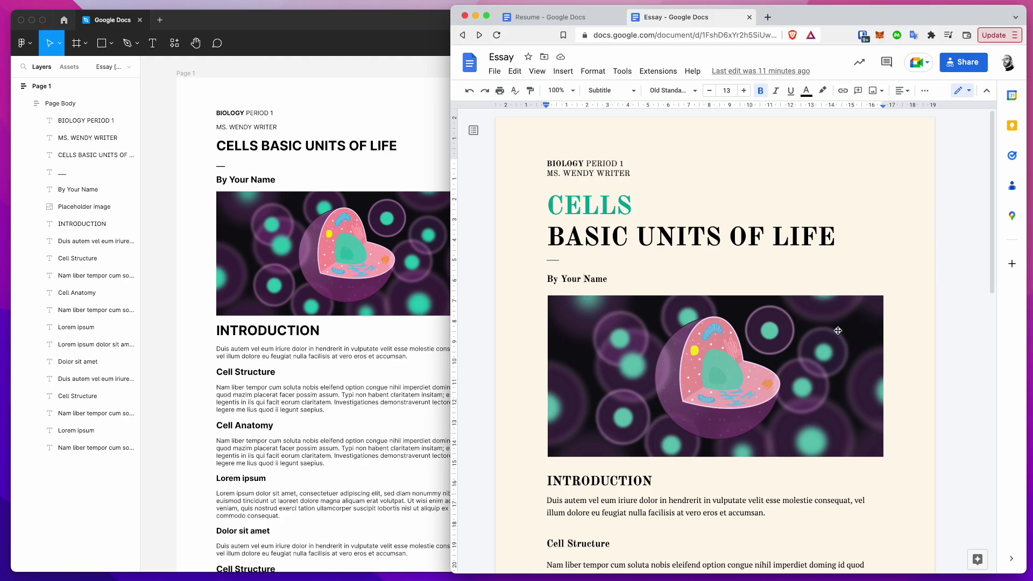
Select the "BASIC UNITS OF LIFE" title line and review the paragraph style list, then check the byline's style
double_click(562, 218)
left_click(585, 237)
left_click_drag(554, 238, 733, 228)
left_click(621, 216)
left_click_drag(550, 237, 817, 244)
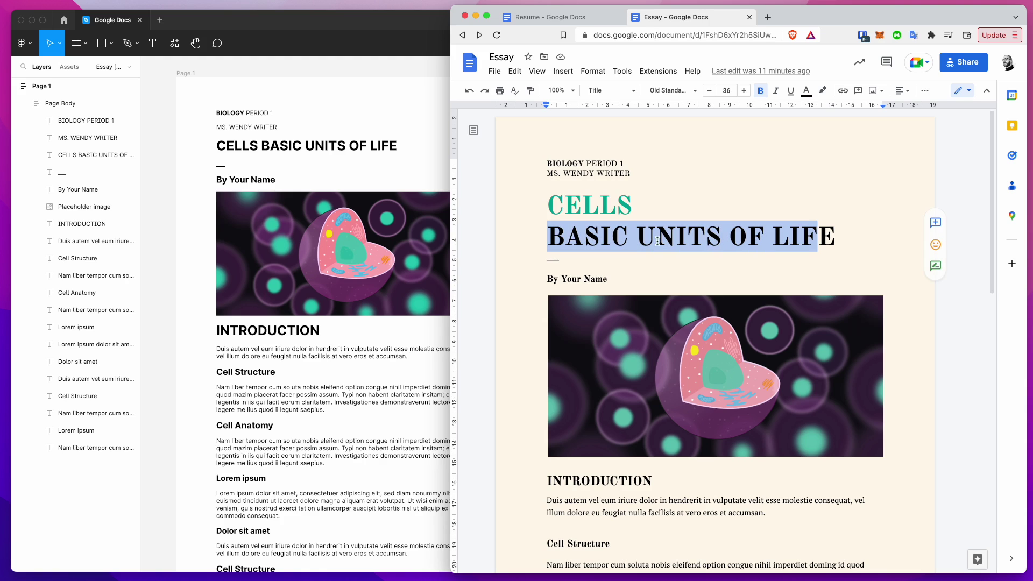
left_click(619, 92)
mouse_move(620, 164)
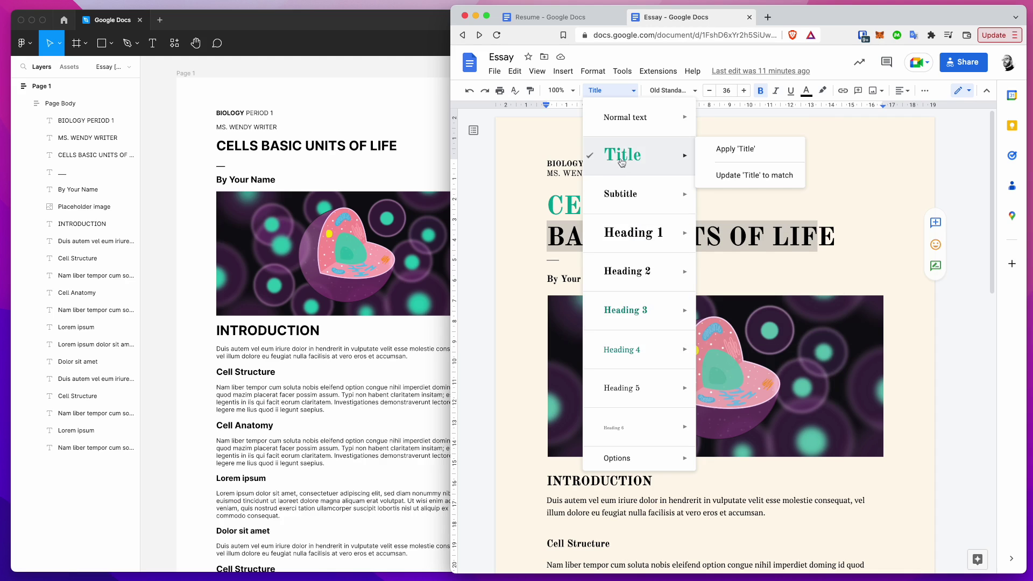
mouse_move(624, 232)
left_click(558, 279)
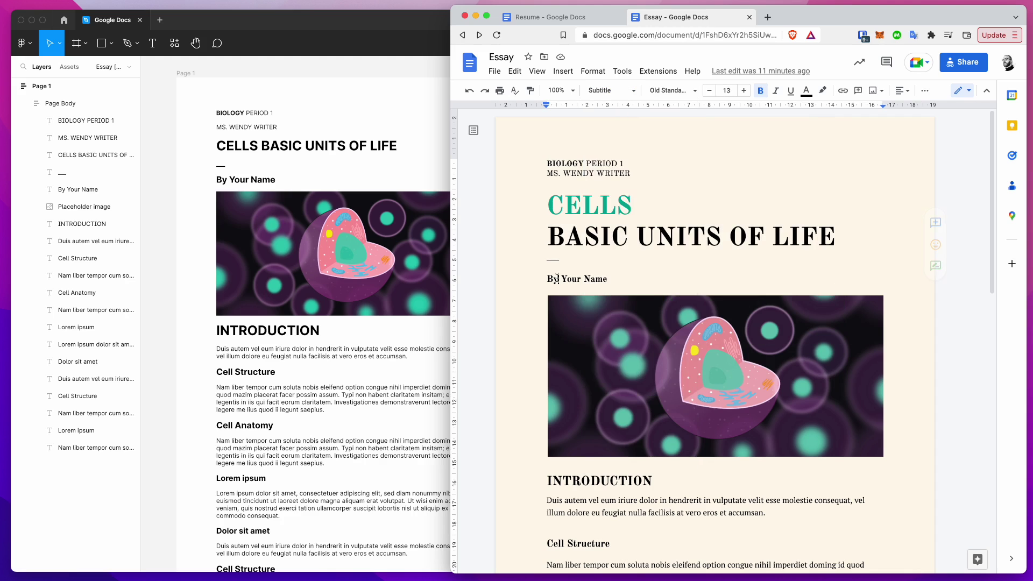
Inspect the styles of the introduction paragraph and the Cell Anatomy heading against the document's paragraph style list
scroll(573, 325, "down", 3)
left_click(581, 379)
left_click_drag(565, 379, 670, 390)
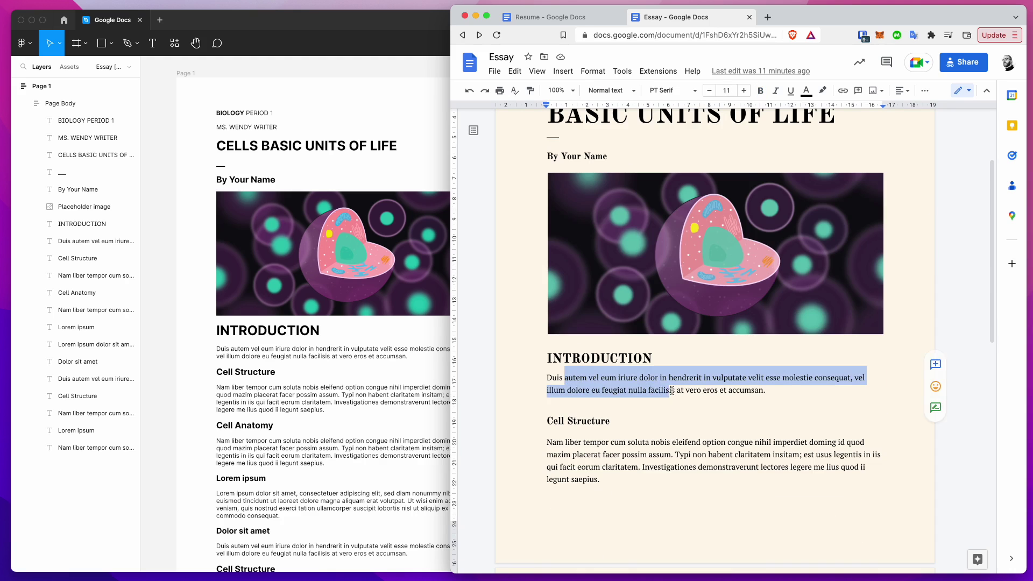
scroll(672, 390, "down", 5)
scroll(672, 390, "down", 1)
left_click_drag(615, 290, 549, 291)
left_click(619, 93)
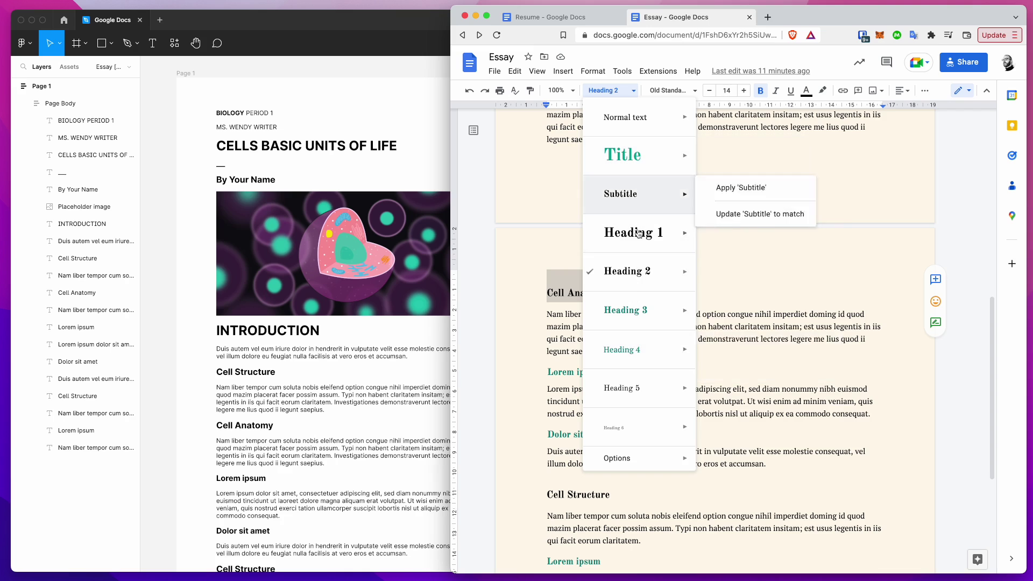
left_click(561, 247)
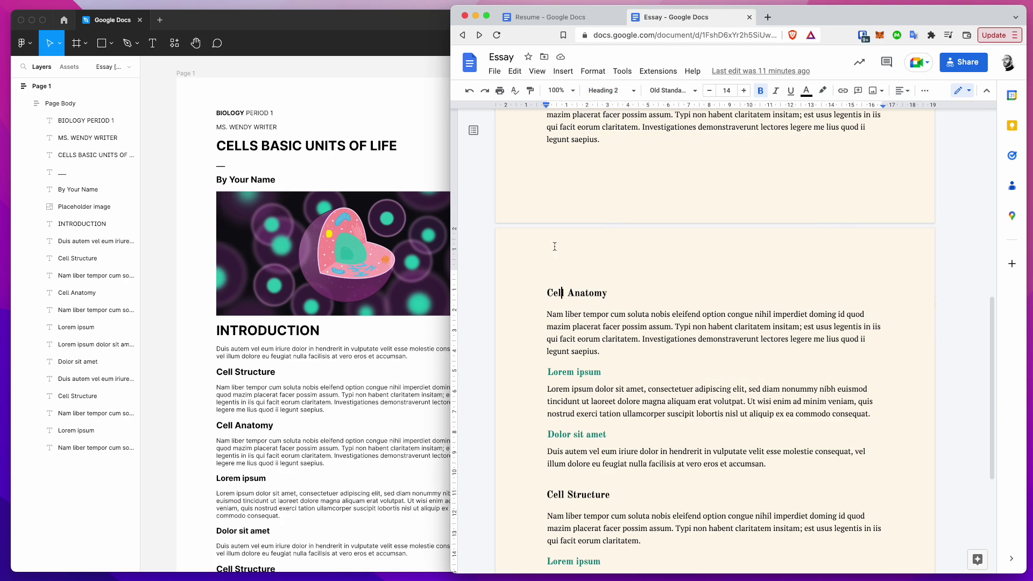
Look at the Figma import and return to the Essay document to view its paragraph style list again
left_click(387, 178)
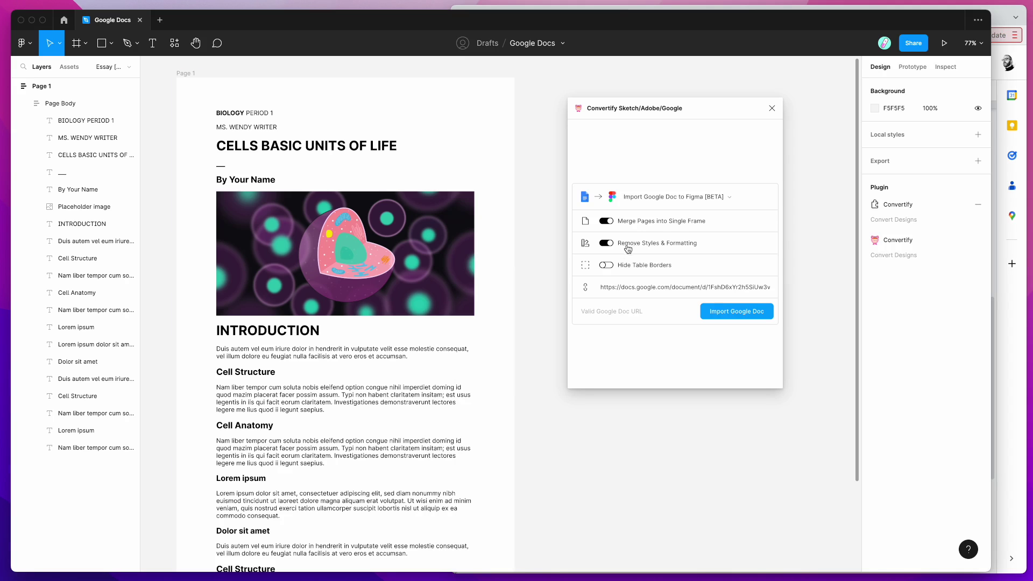
left_click(1009, 331)
scroll(632, 253, "up", 10)
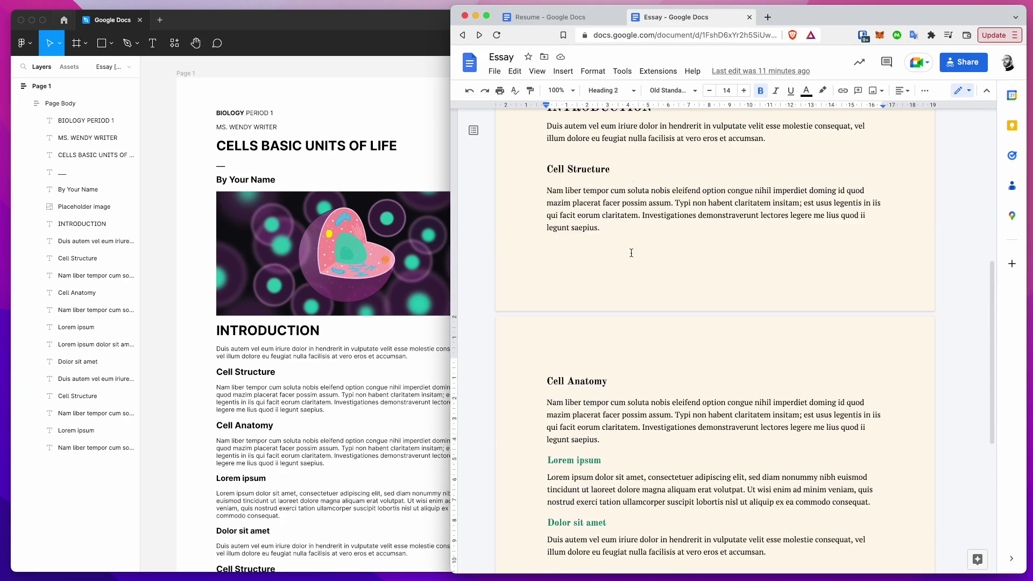
left_click(624, 92)
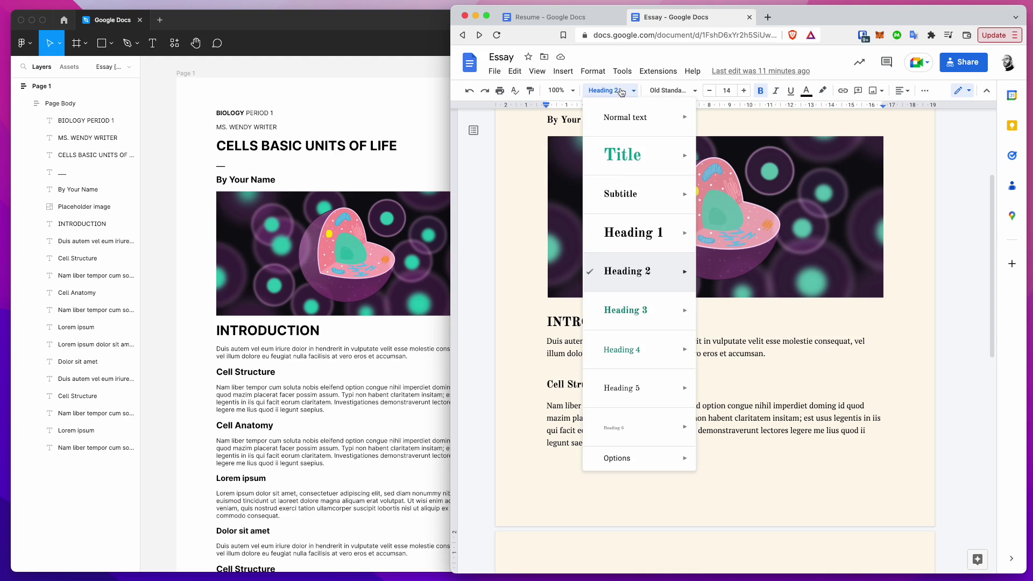
Switch to Figma and examine the headings and body text of the unstyled Page 1 frame
left_click(399, 144)
scroll(310, 249, "down", 5)
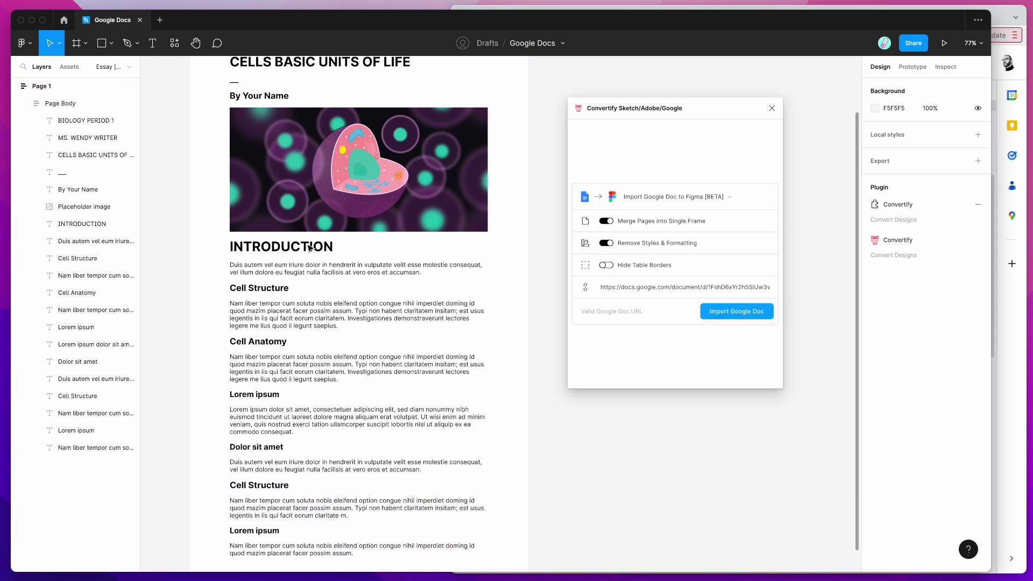
scroll(283, 262, "down", 3)
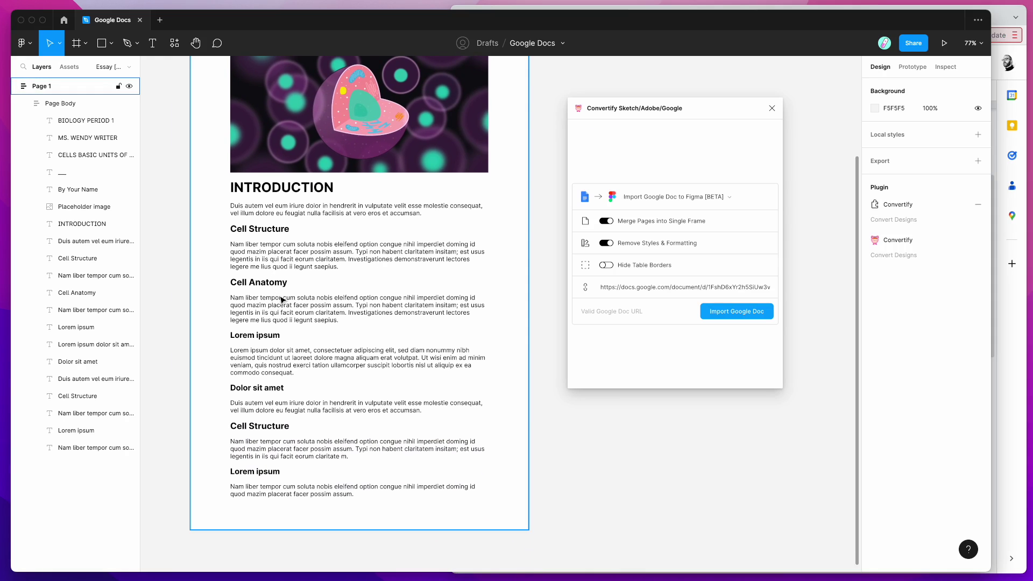
scroll(282, 300, "up", 6)
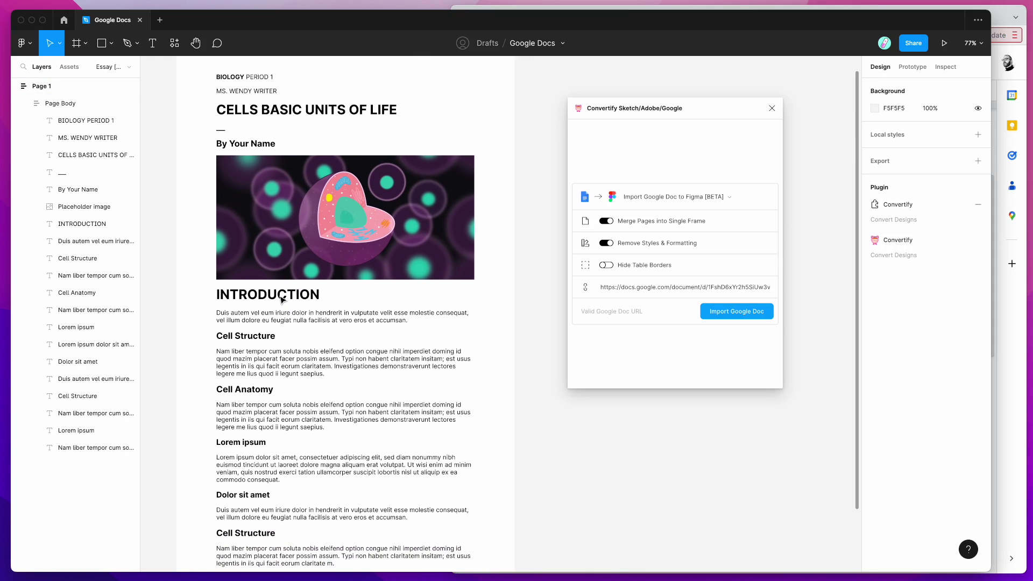
scroll(281, 299, "up", 2)
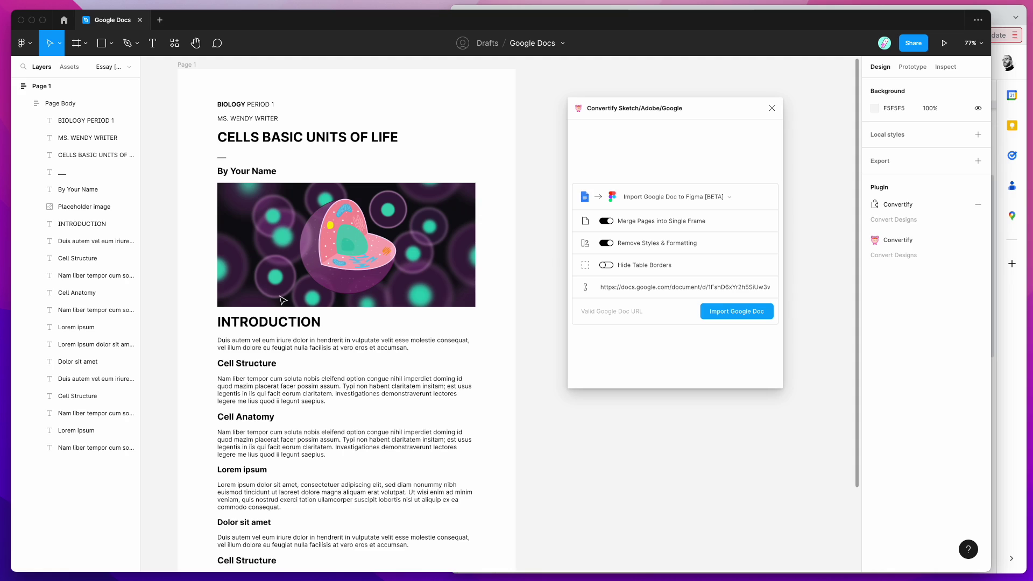
scroll(282, 300, "right", 2)
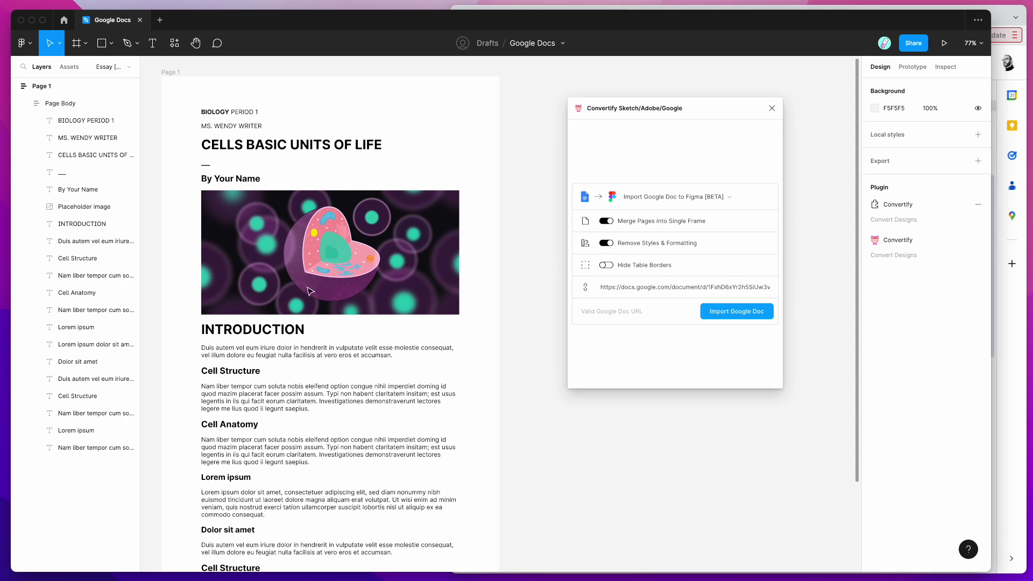
scroll(386, 178, "down", 1)
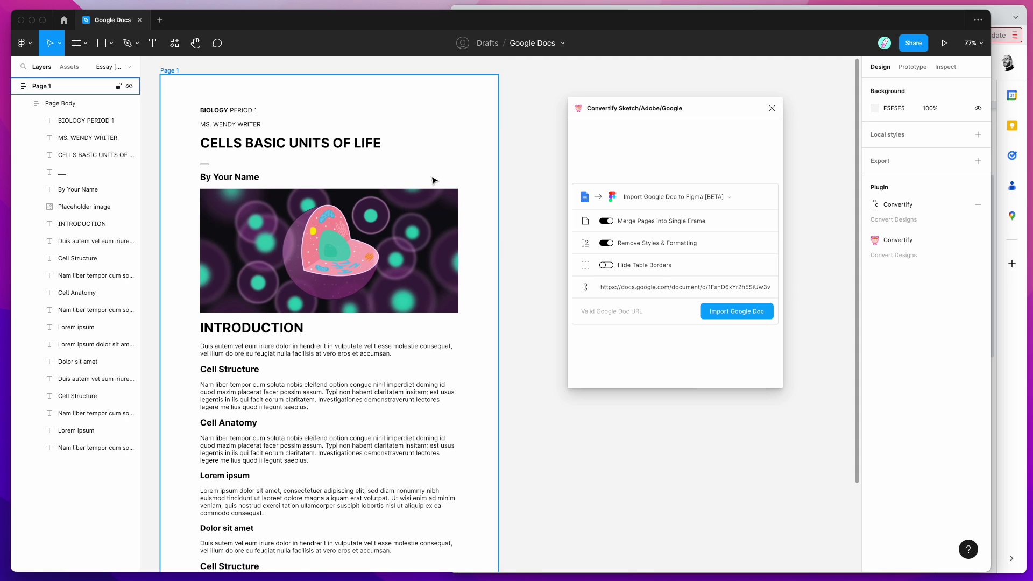
scroll(433, 178, "down", 2)
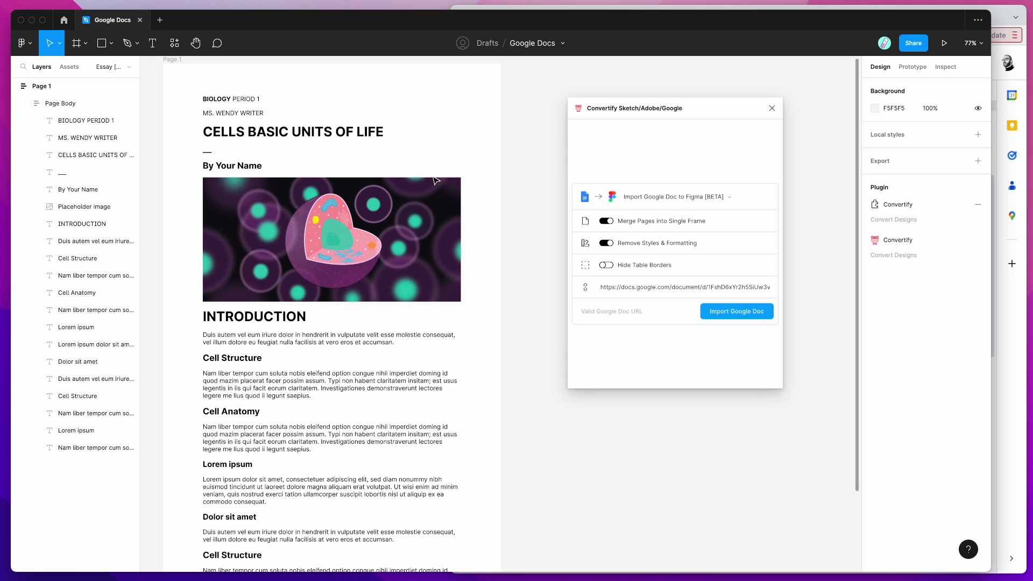
scroll(435, 180, "right", 2)
Select the Page Body frame inside Page 1 and set its auto layout item spacing to 17
left_click(345, 131)
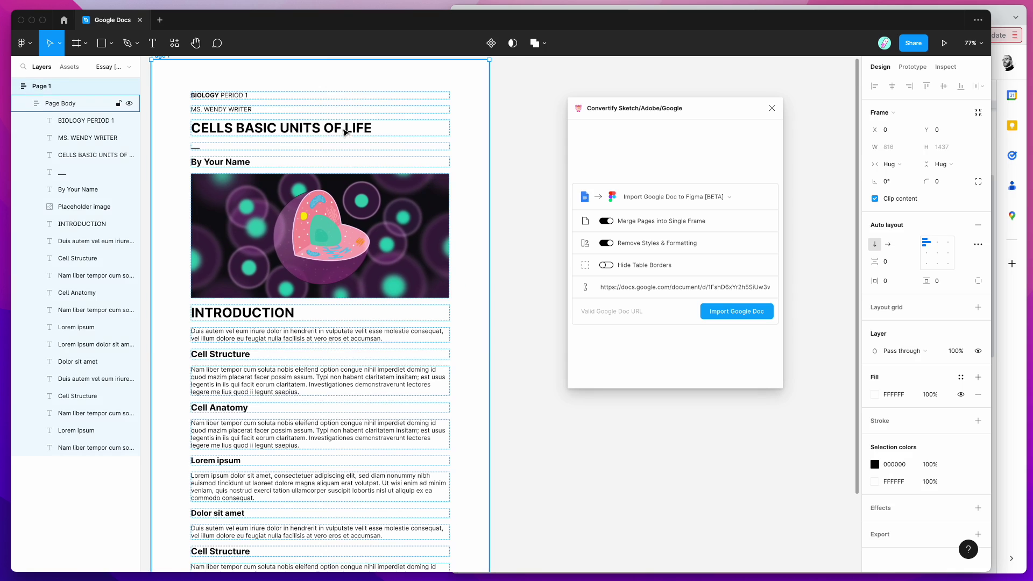
left_click(47, 104)
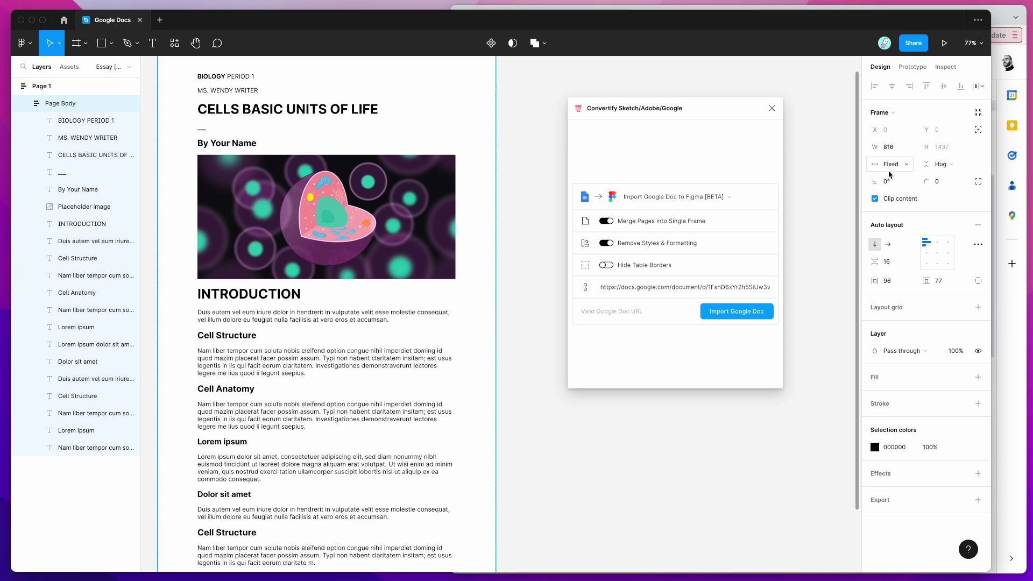
mouse_move(881, 263)
left_mouse_down()
mouse_move(864, 263)
mouse_move(910, 263)
mouse_move(876, 261)
mouse_move(886, 261)
left_mouse_up()
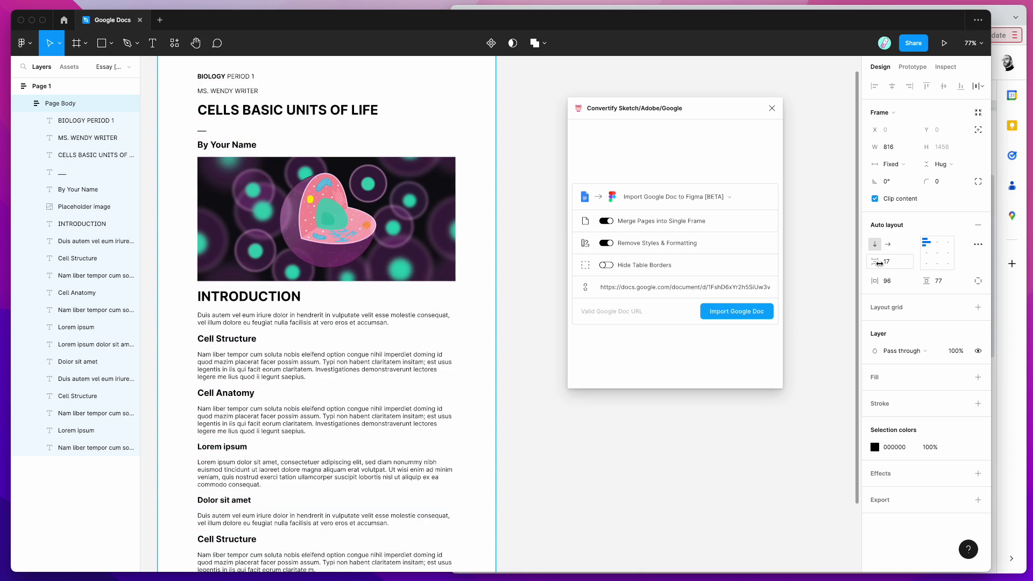
Check the text properties of the title, INTRODUCTION and first Cell Structure heading layers in Page Body
scroll(547, 238, "down", 1)
scroll(546, 238, "up", 3)
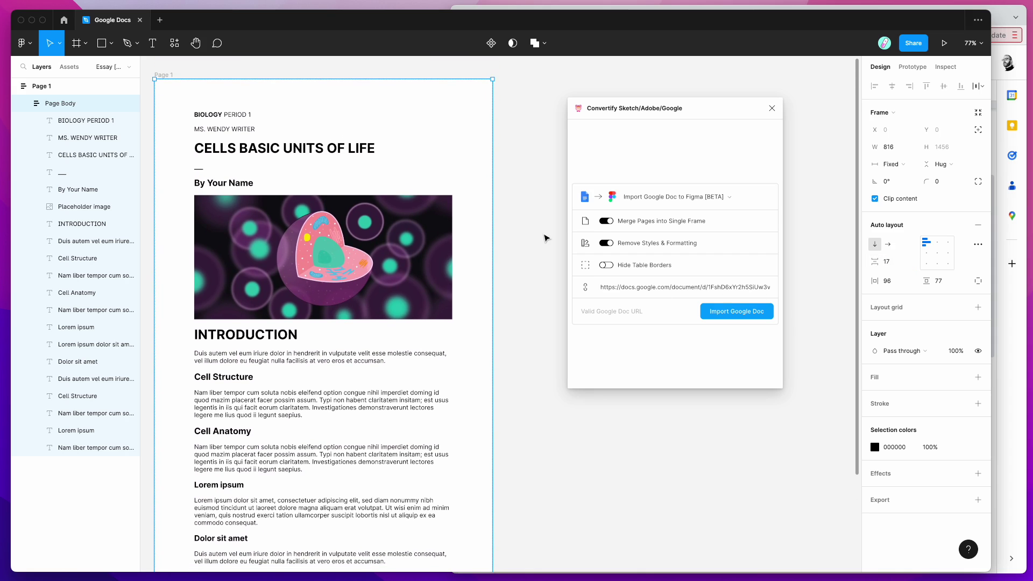
scroll(293, 378, "down", 1)
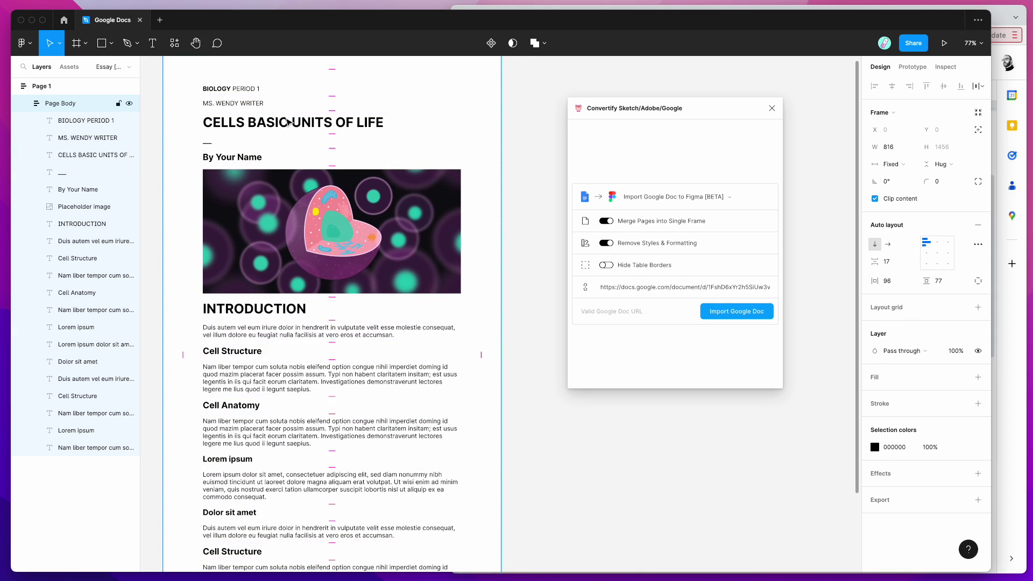
left_click(273, 123)
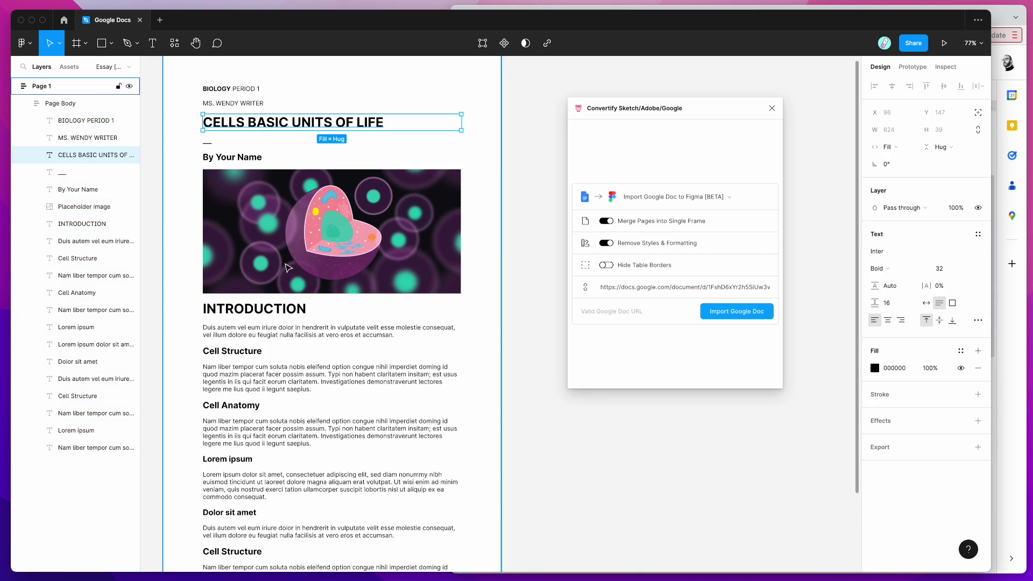
double_click(322, 310)
left_click(324, 310)
scroll(324, 310, "left", 1)
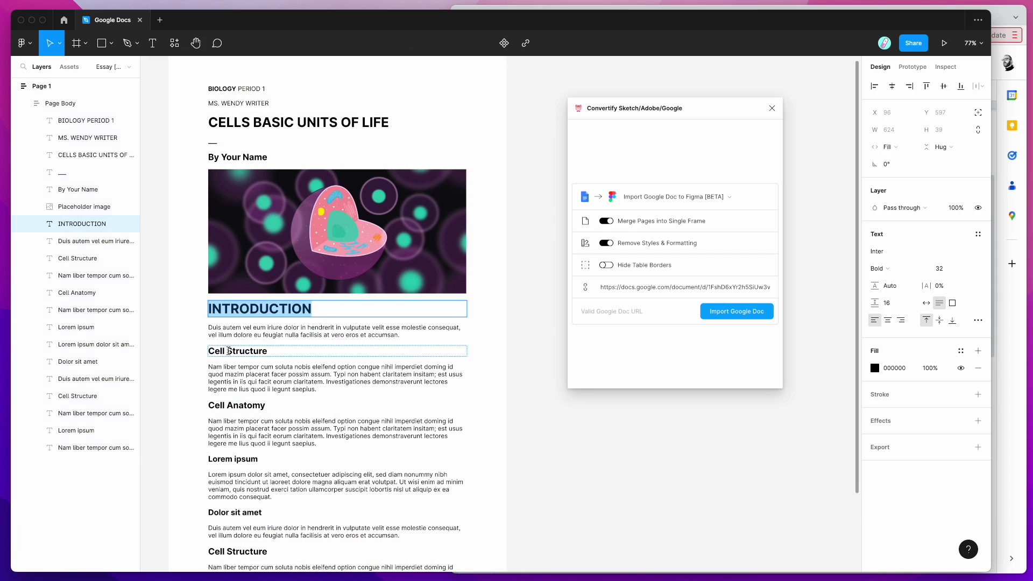
double_click(278, 352)
left_click(279, 352)
scroll(278, 352, "up", 3)
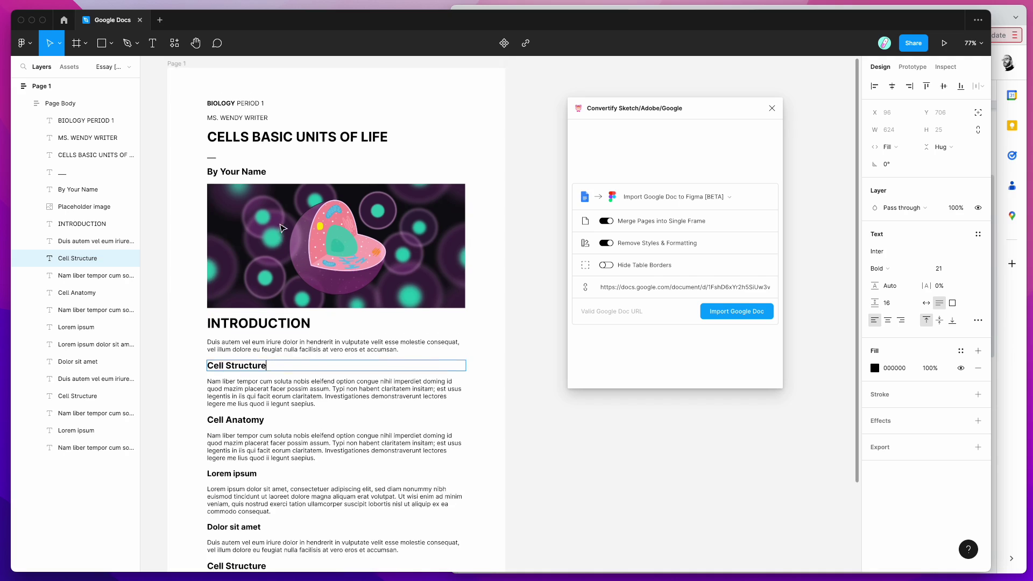
Recolor all the black text in the Page 1 frame dark red, 992D2D, through its selection colors
left_click(180, 96)
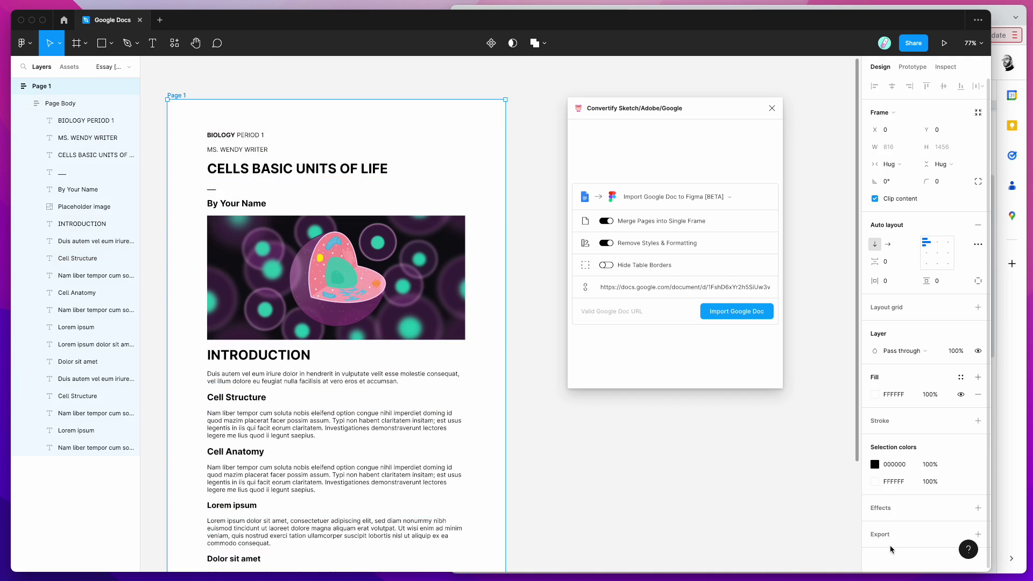
left_click(875, 466)
left_click_drag(824, 410, 838, 339)
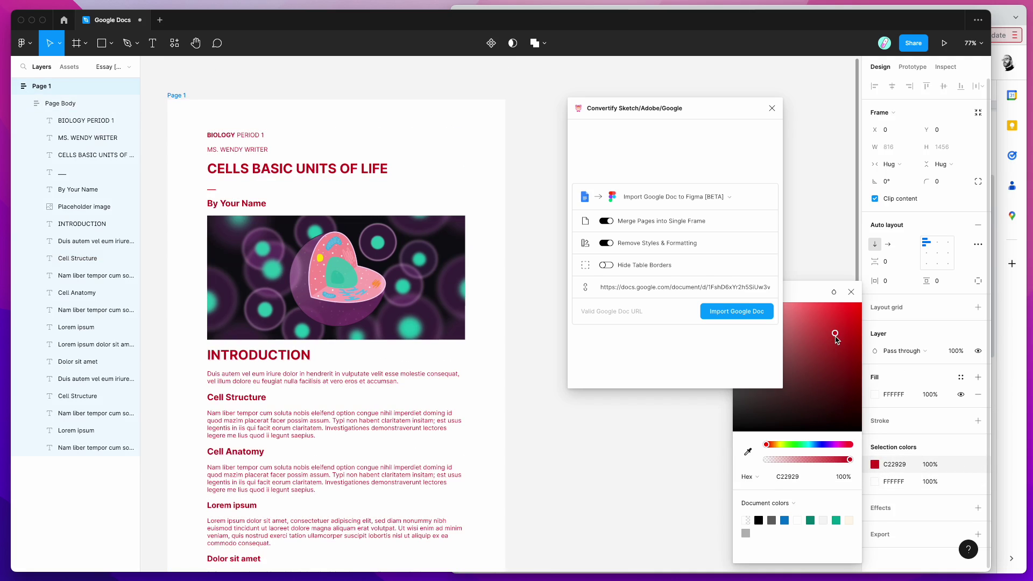
left_click(851, 292)
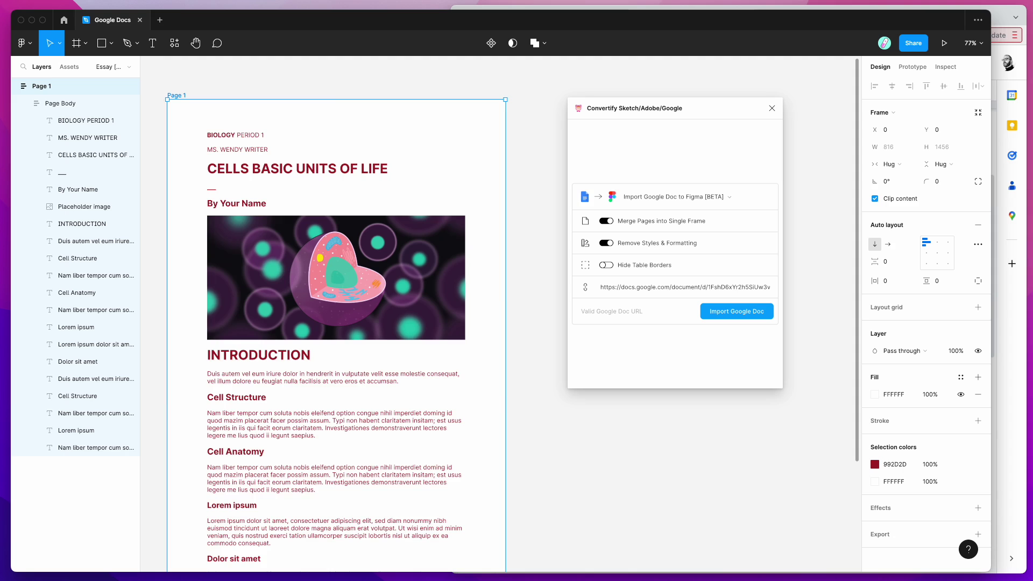
Undo the recoloring of the Page 1 text
key("cmd+z")
key("cmd+z")
key("cmd+z")
Select the whole CELLS BASIC UNITS OF LIFE title text and set its font to Istok Web
double_click(323, 170)
key("Return")
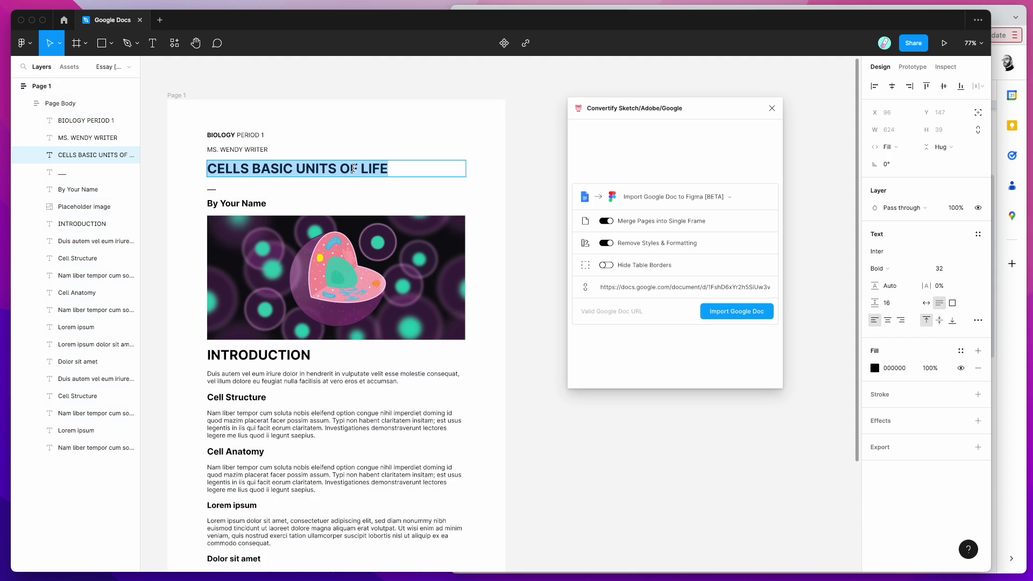
left_click(878, 251)
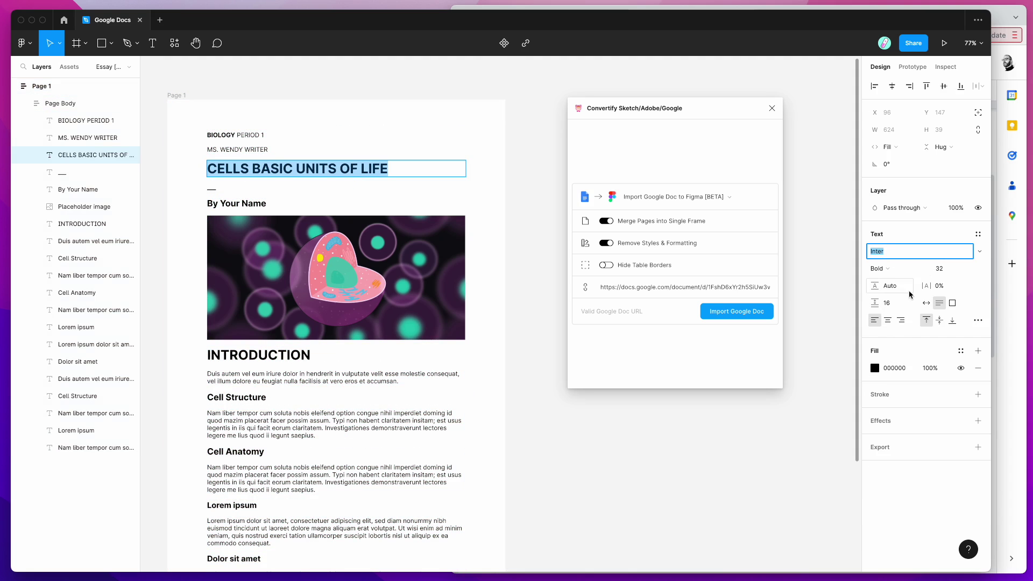
left_click(970, 253)
scroll(949, 296, "down", 1)
left_click(909, 284)
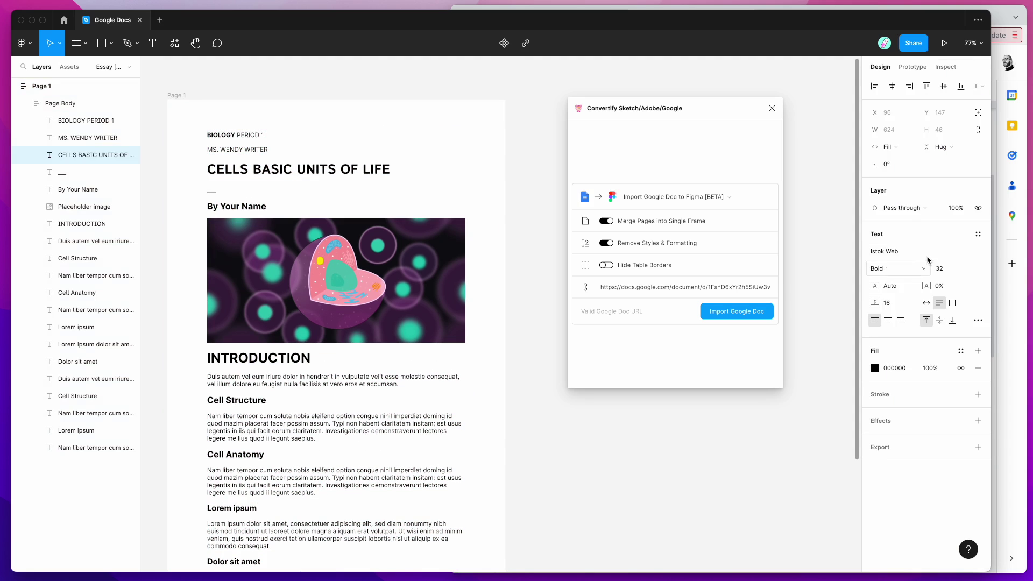
Step through alternative fonts for the title and set it to Jacques Francois
left_click(910, 251)
key("Down")
key("Down")
key("Down")
key("Down")
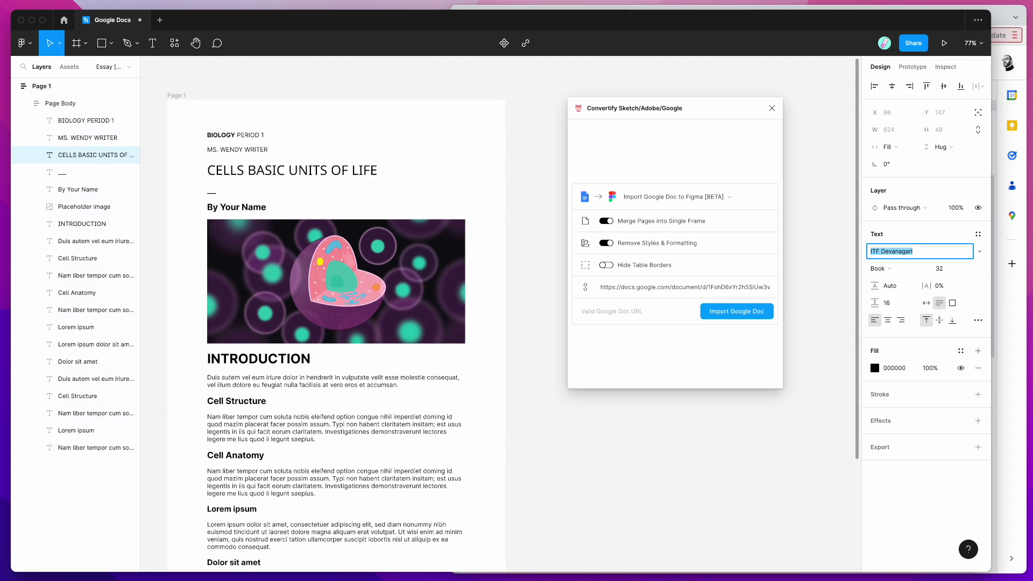
key("Down")
key("Down")
key("Down")
key("Down")
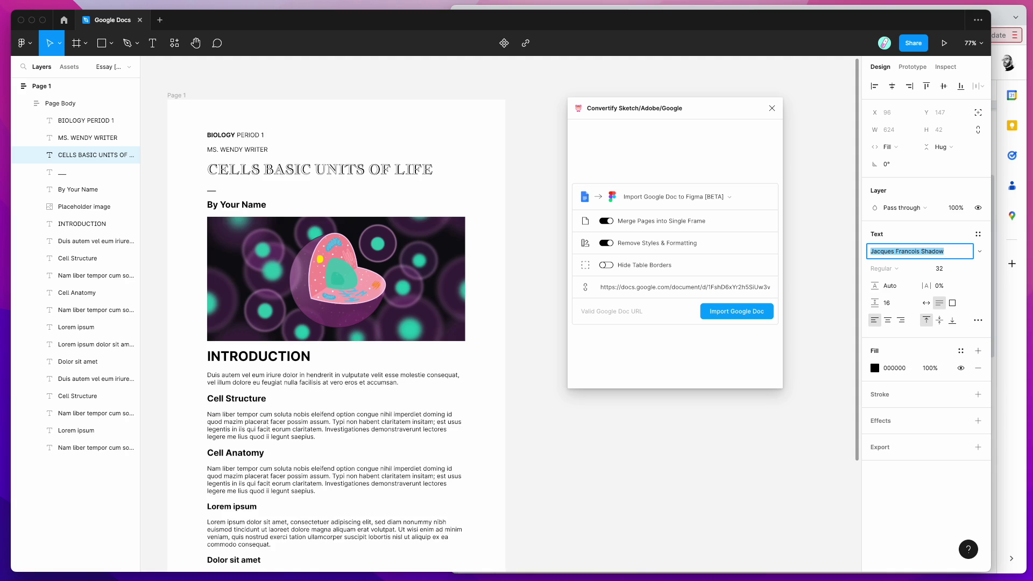
key("Up")
left_click(401, 169)
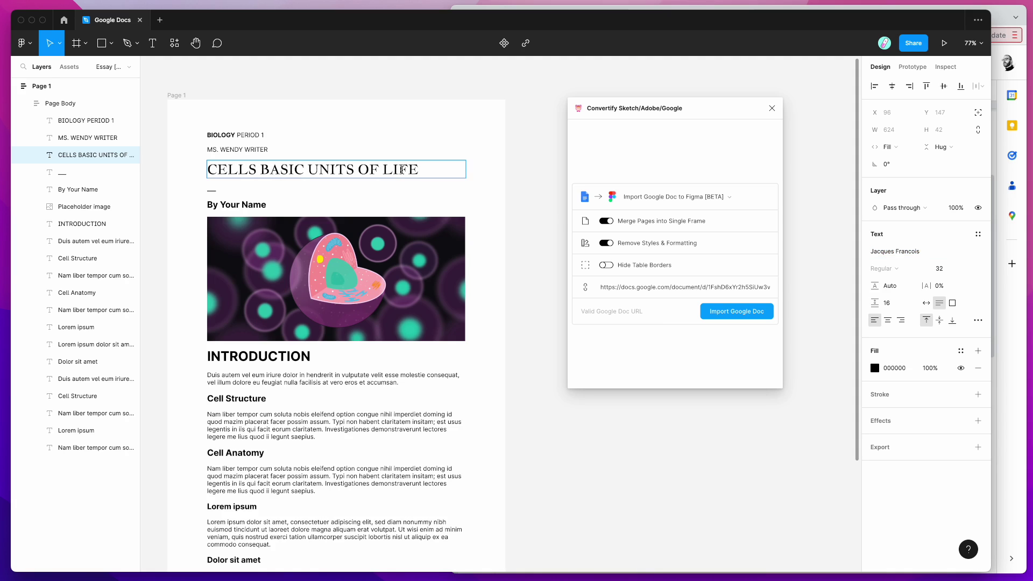
Select the full title text again and change its font to ITF Devanagari Marathi
left_click_drag(455, 167, 206, 170)
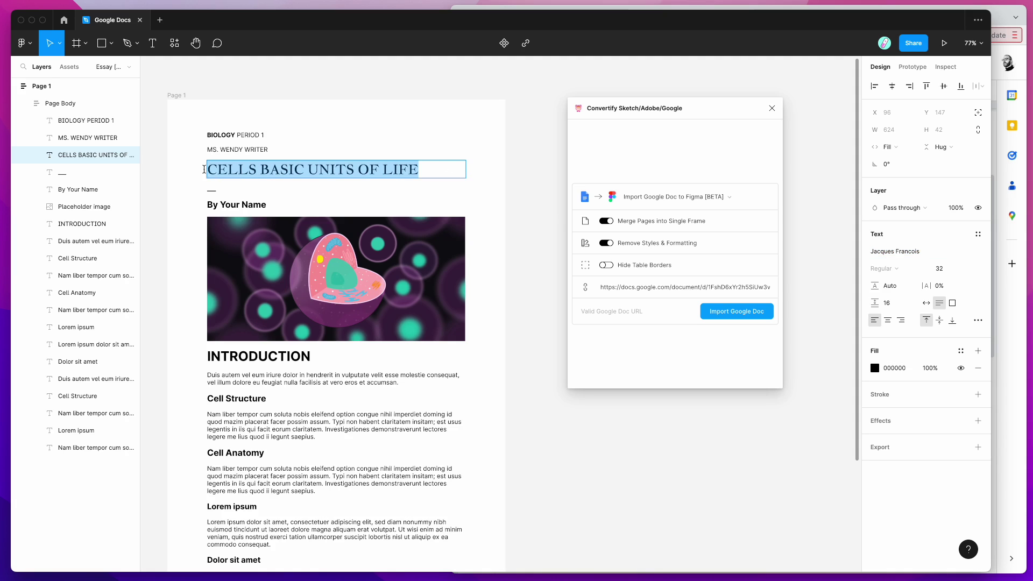
scroll(513, 207, "down", 1)
scroll(512, 207, "down", 2)
key("Escape")
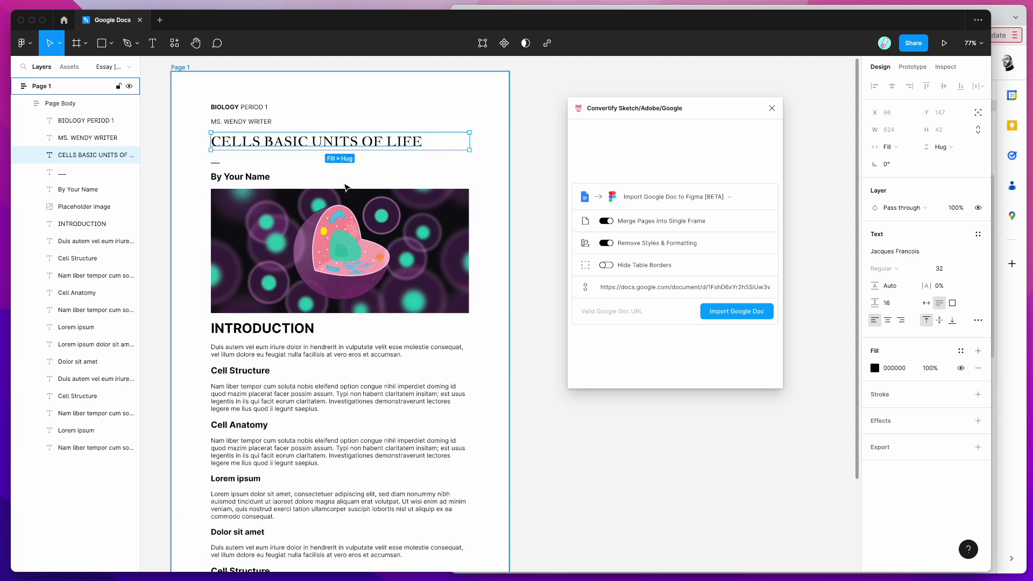
key("Return")
key("Right")
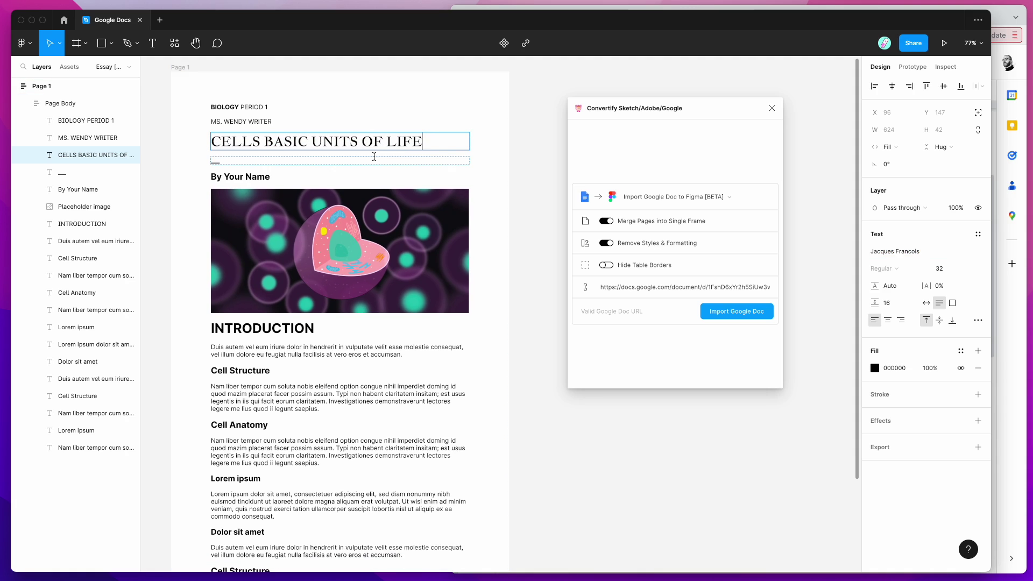
key("super+a")
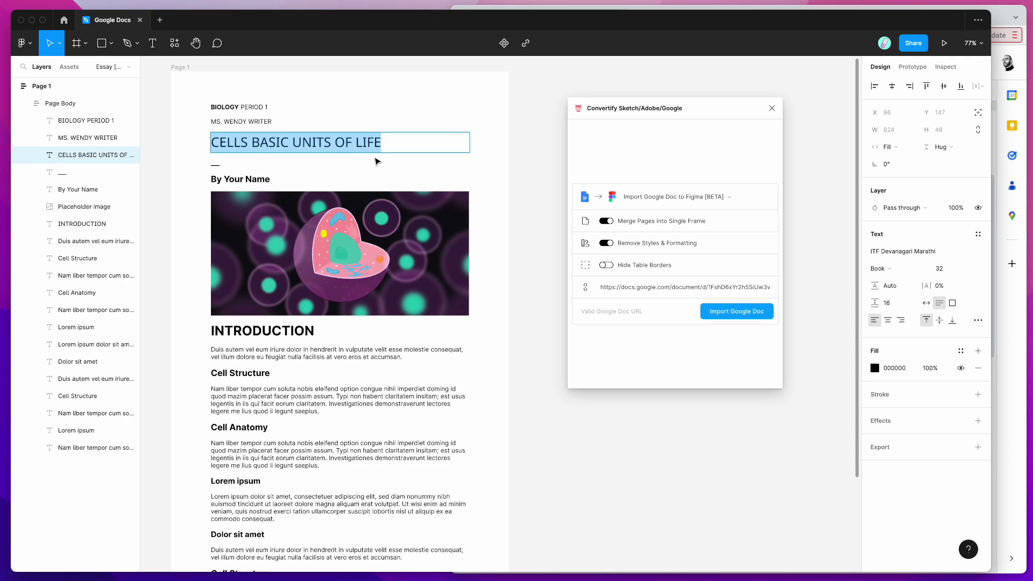
scroll(533, 170, "down", 3)
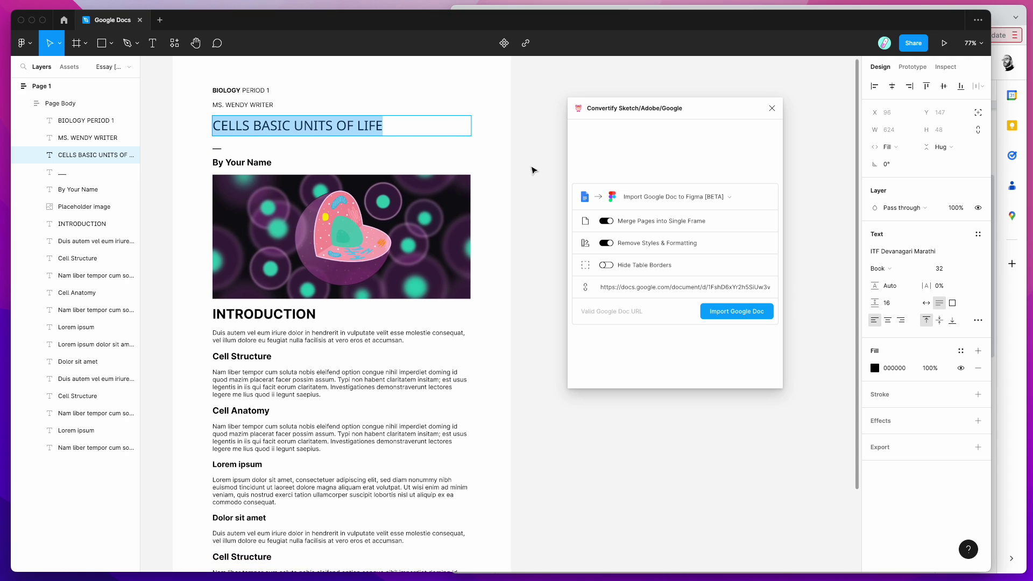
Switch to the Resume document in Google Docs and copy its share link, closing the sharing dialog
left_click(1002, 334)
left_click(585, 17)
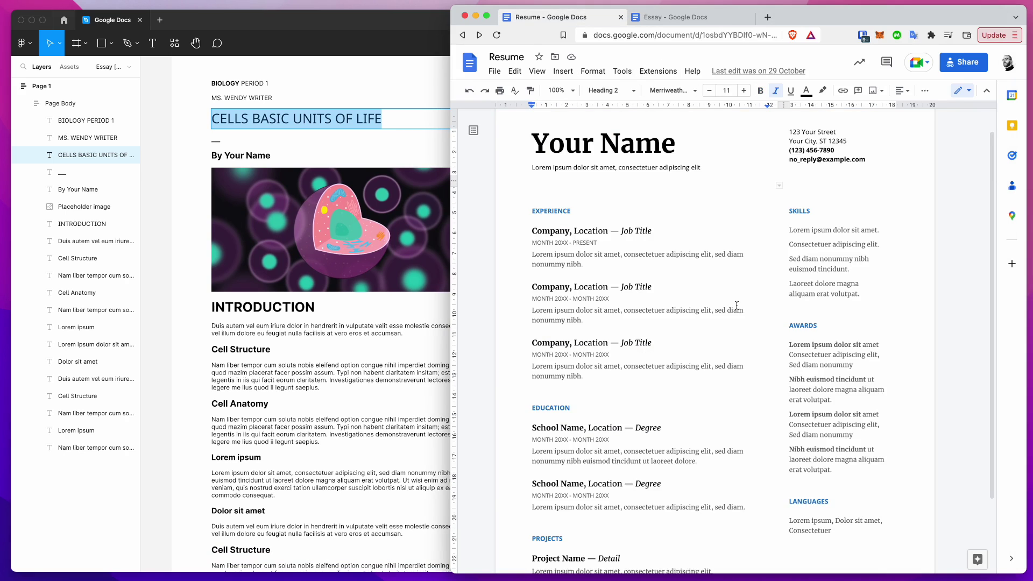
scroll(709, 320, "up", 1)
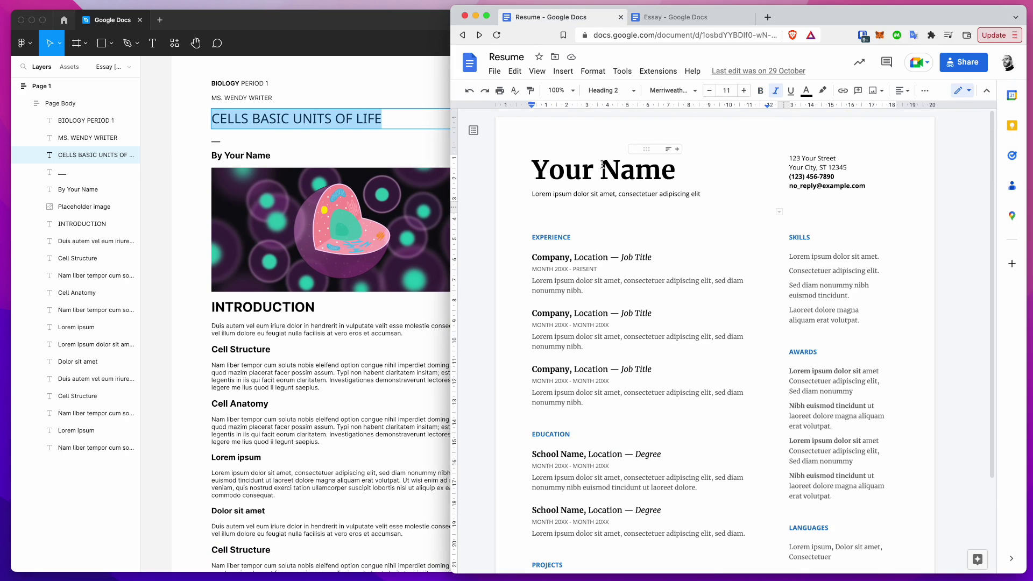
left_click(962, 62)
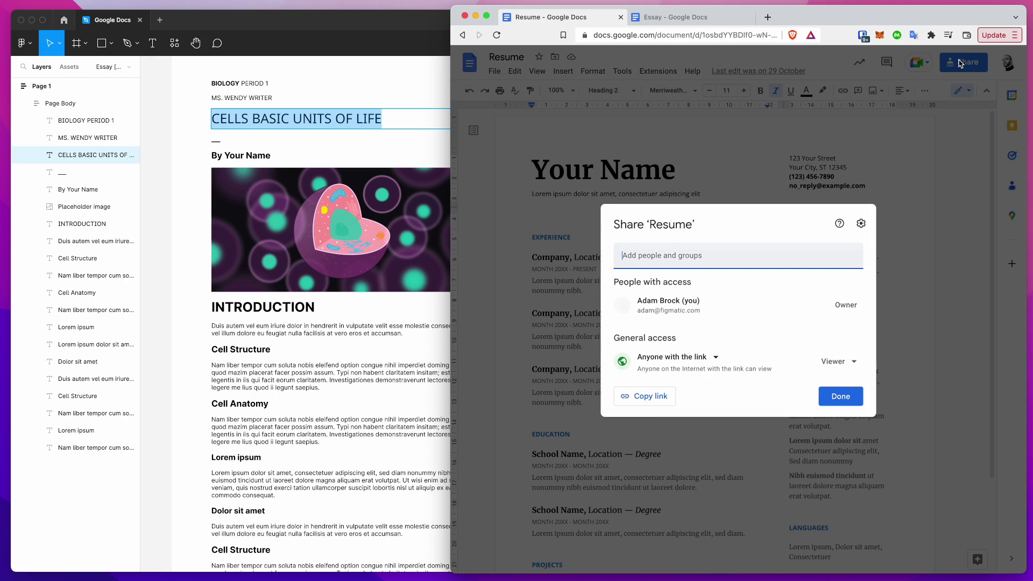
left_click(669, 396)
left_click(595, 162)
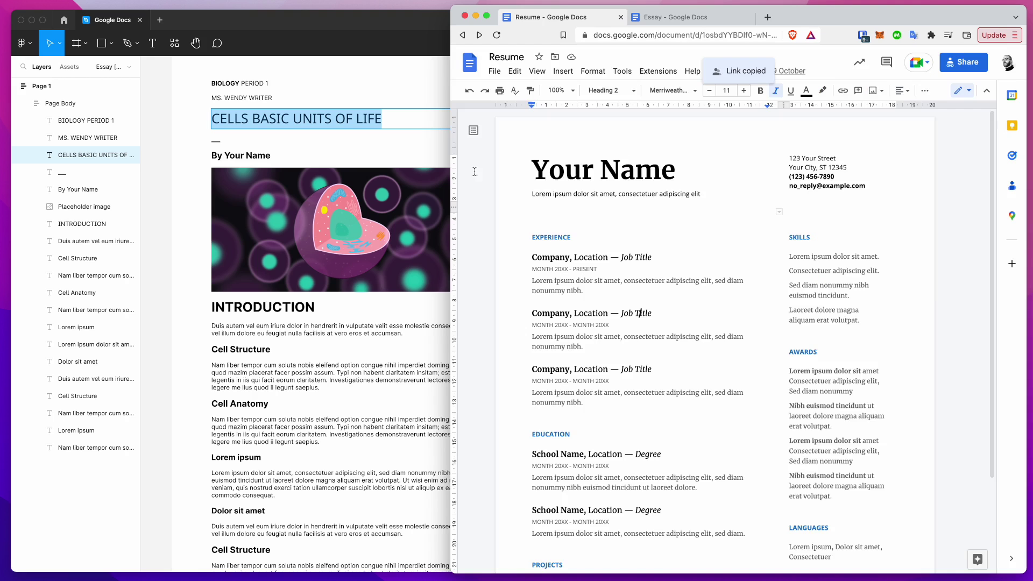
Return to Figma, replace the Convertify document URL with the Resume link and import it with pages merged and styles removed
left_click(440, 161)
key("Escape")
left_click_drag(695, 121, 682, 110)
left_click(648, 275)
key("ctrl+a")
key("ctrl+v")
left_click(708, 302)
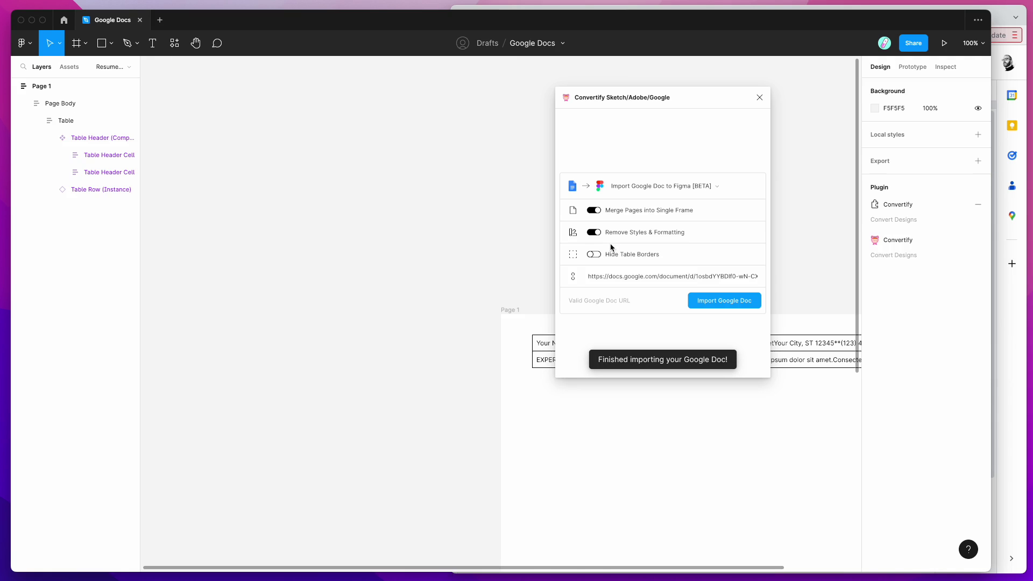
Examine the imported Resume table in Page 1 and drill into the text of its first header cell
scroll(478, 231, "right", 5)
scroll(478, 231, "down", 2)
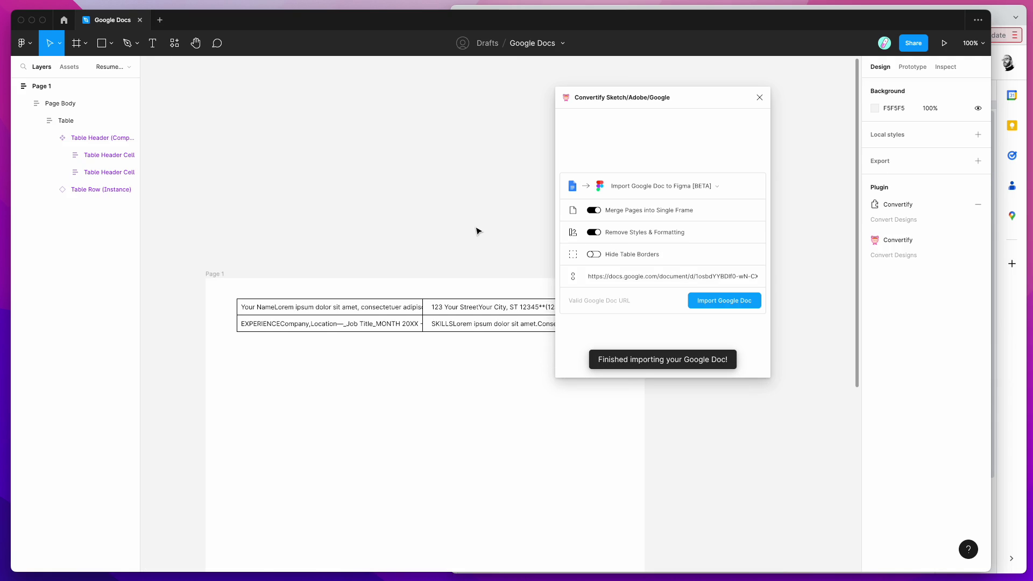
double_click(351, 245)
double_click(350, 245)
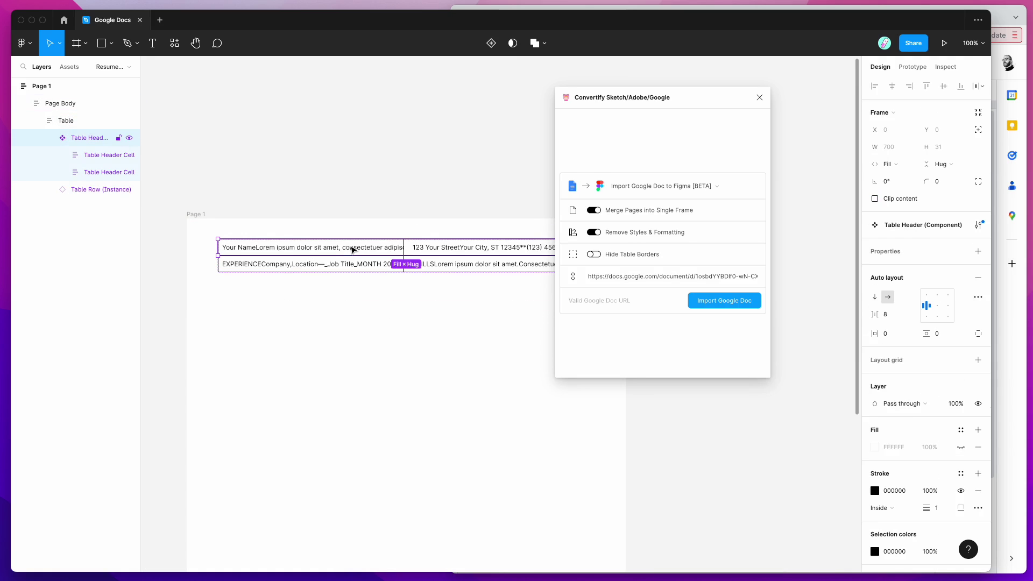
double_click(334, 246)
double_click(330, 245)
left_click(329, 245)
left_click_drag(284, 247, 358, 247)
Inspect the text layers in the first column of the table row and header, and check the Page 1 layer tree
left_click(355, 262)
double_click(355, 262)
left_click(299, 264)
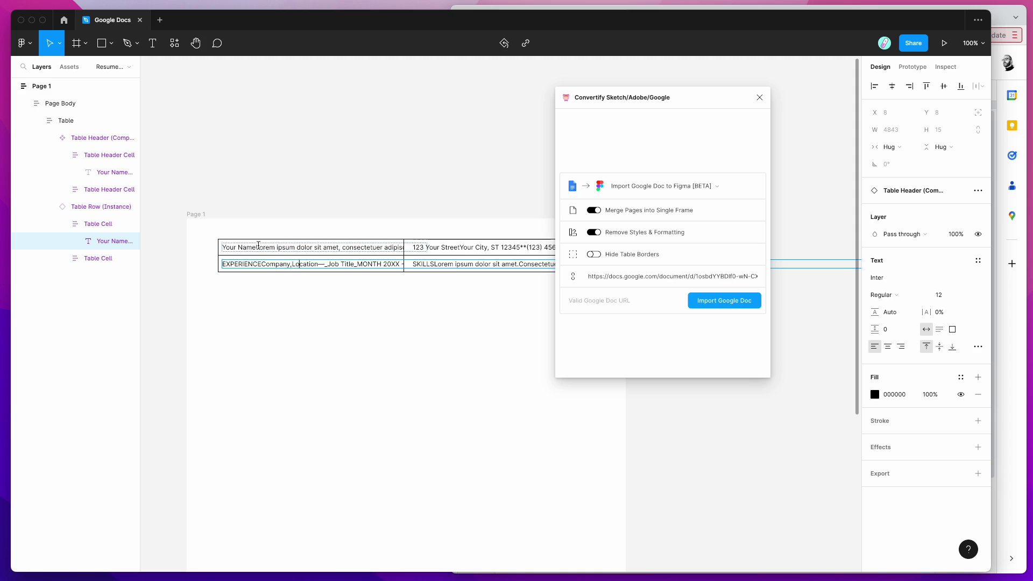
left_click(228, 247)
left_click_drag(228, 247, 388, 255)
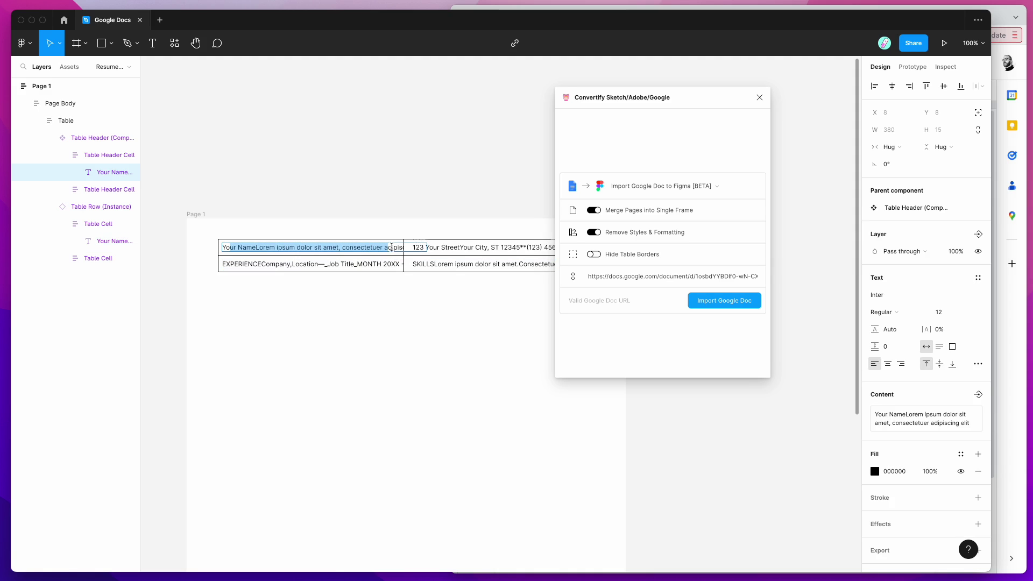
left_click(392, 247)
key("Escape")
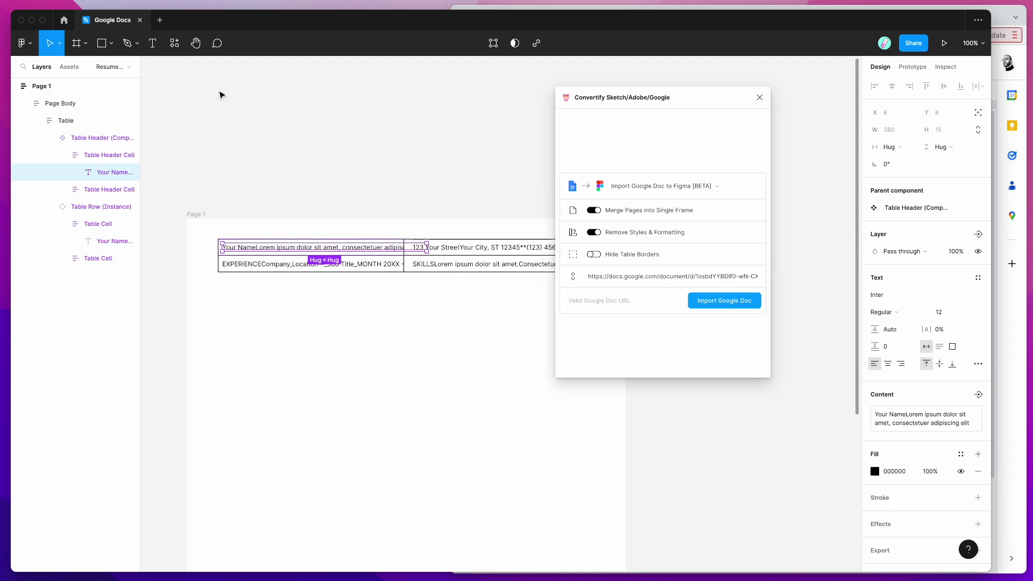
left_click(16, 86)
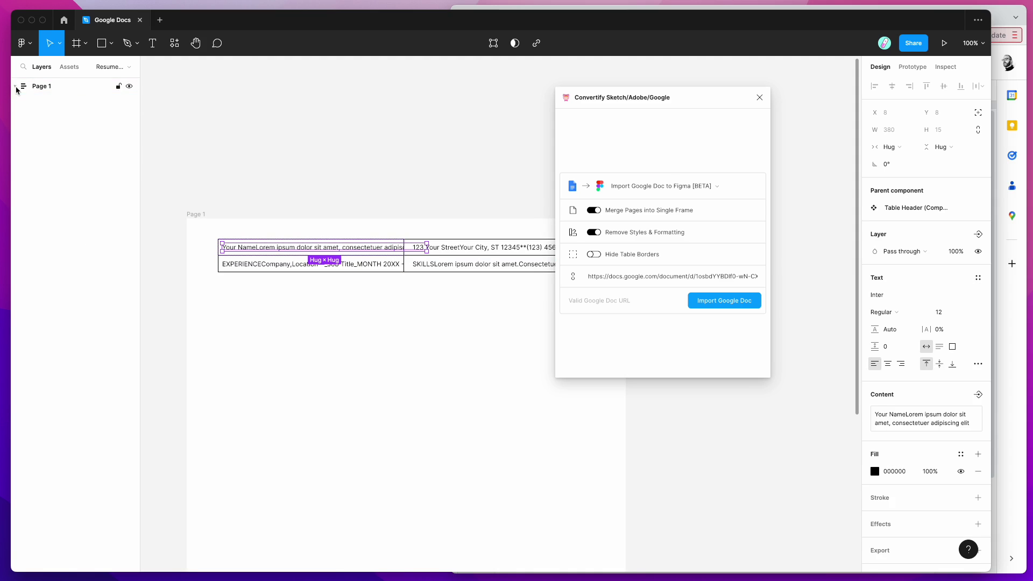
left_click(15, 87)
Switch to the Essay document in Google Docs and look through its two pages
key("super+Tab")
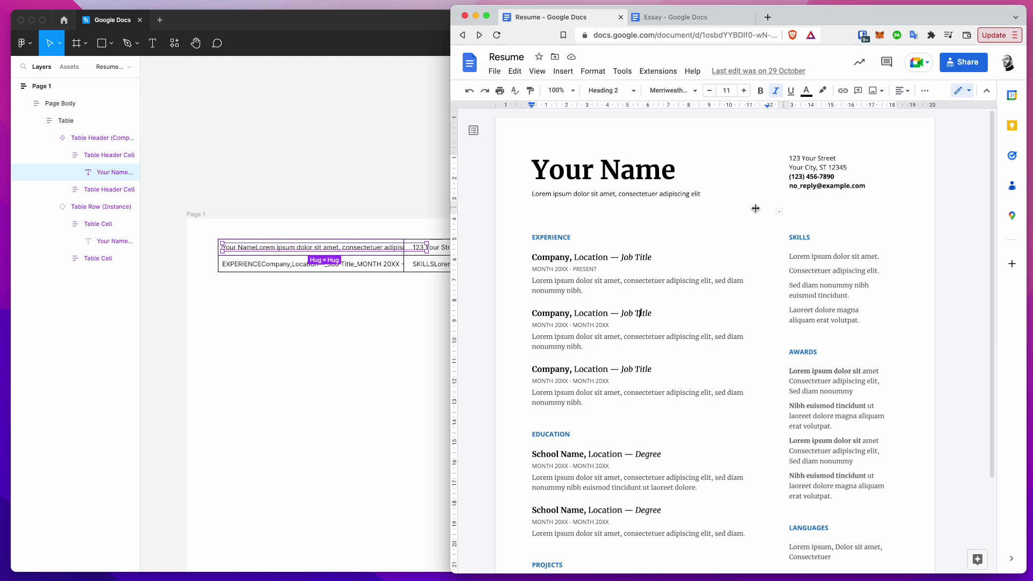
left_click(675, 17)
scroll(694, 312, "up", 3)
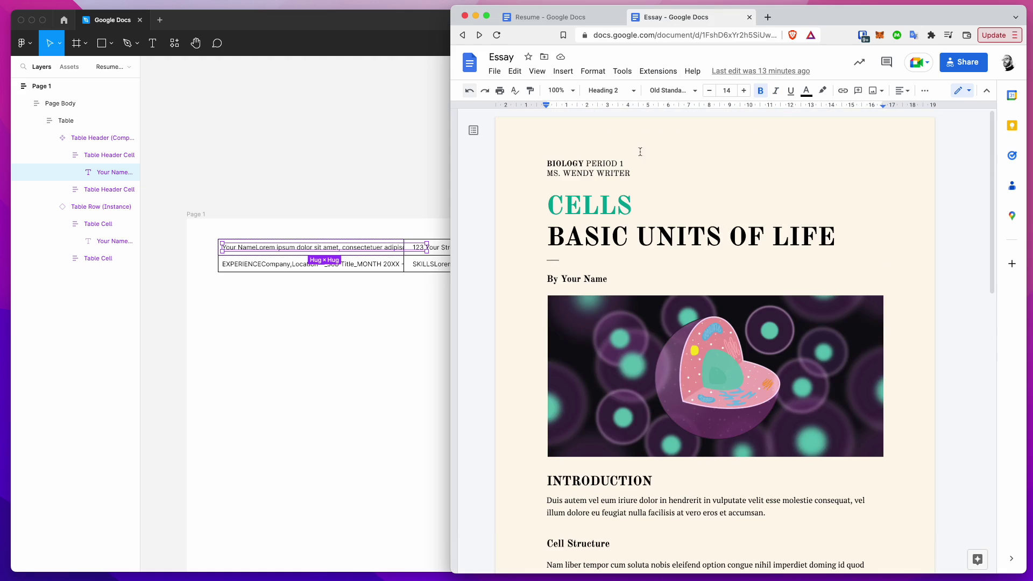
scroll(624, 210, "down", 9)
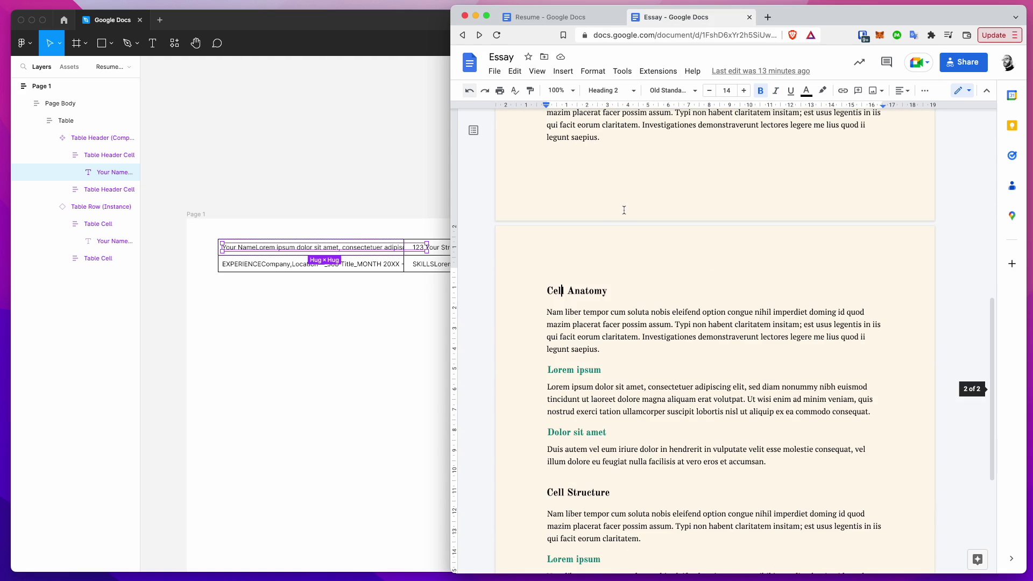
scroll(625, 210, "down", 2)
scroll(639, 268, "up", 10)
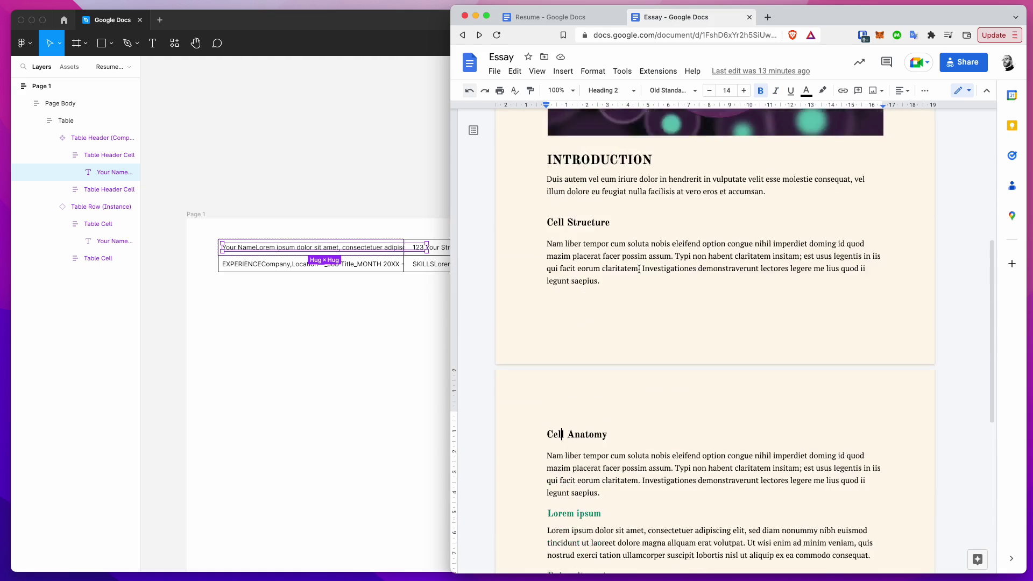
scroll(663, 304, "up", 2)
Go back to Figma, deselect everything and show the file's page list, enlarging it to fit all imports
key("super+Tab")
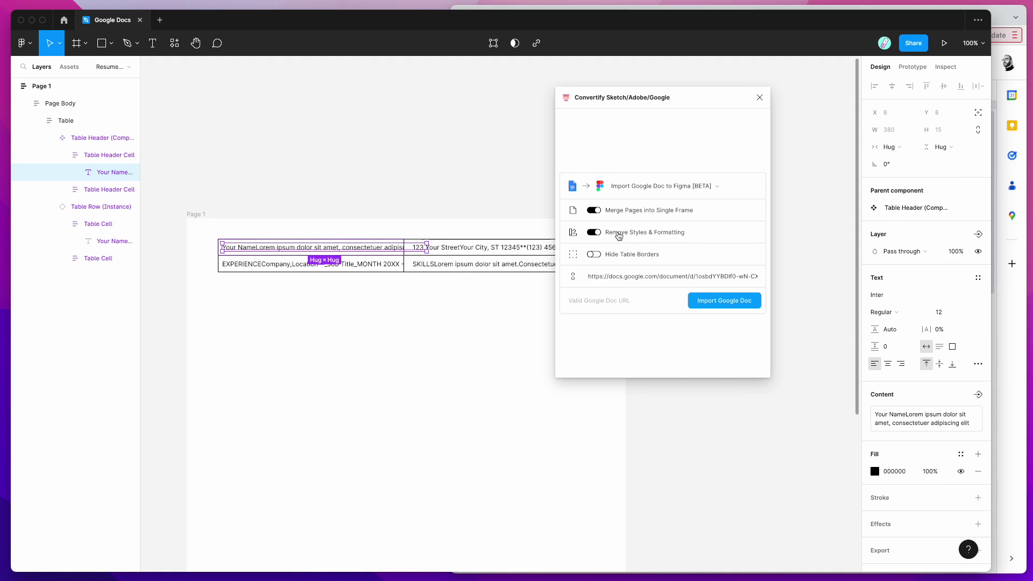
left_click(395, 171)
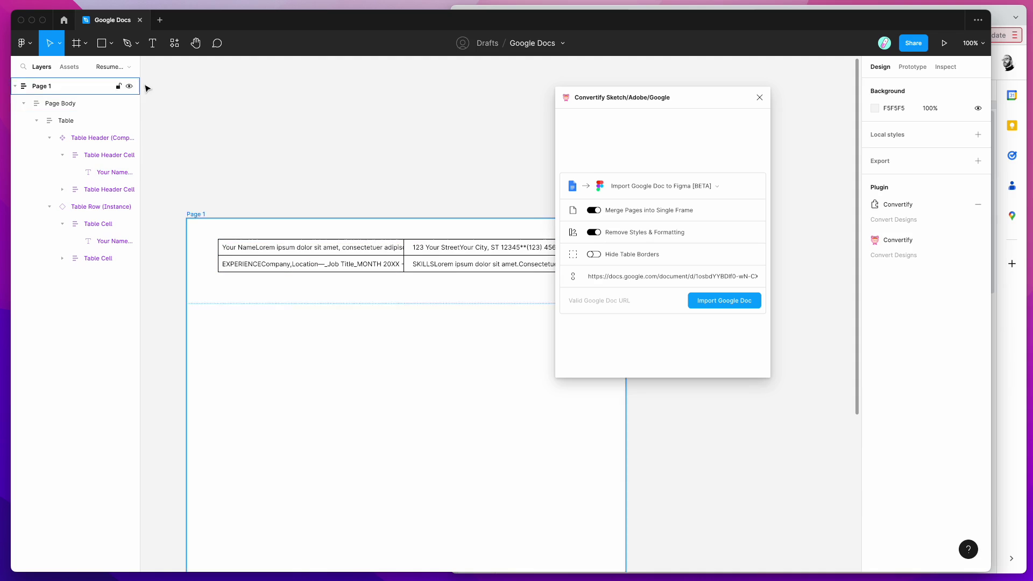
left_click(128, 67)
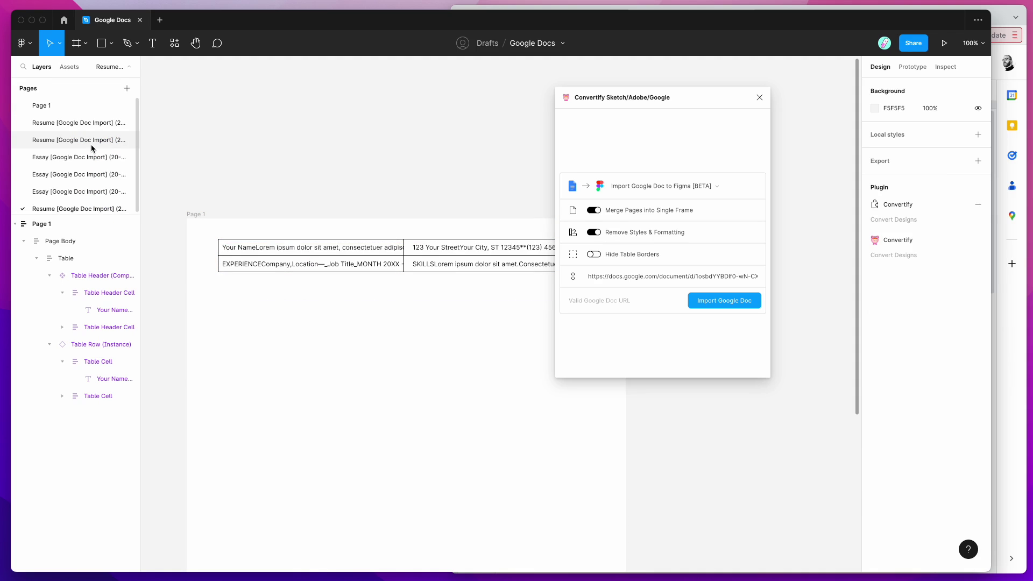
scroll(76, 199, "down", 1)
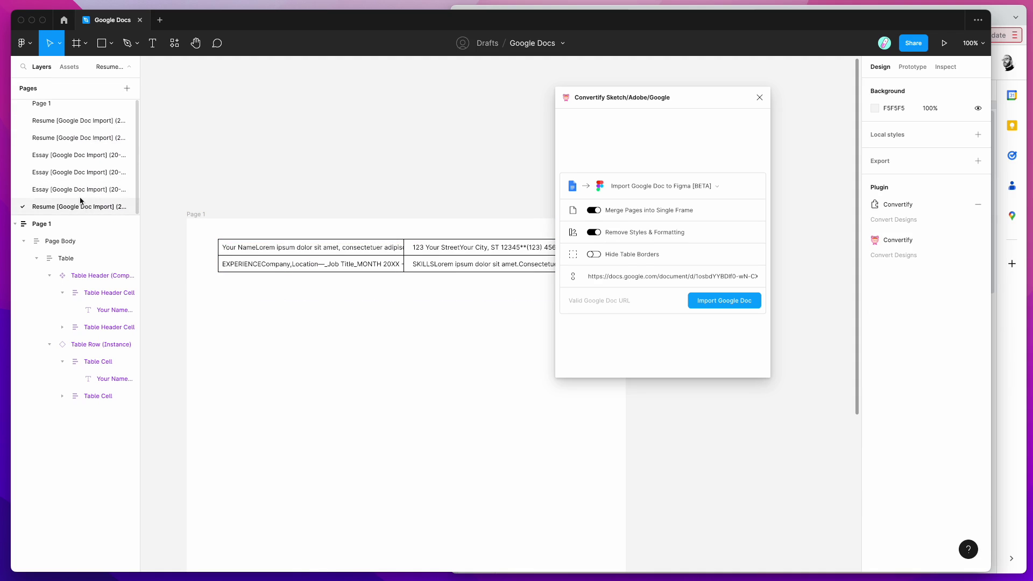
left_click_drag(86, 215, 86, 236)
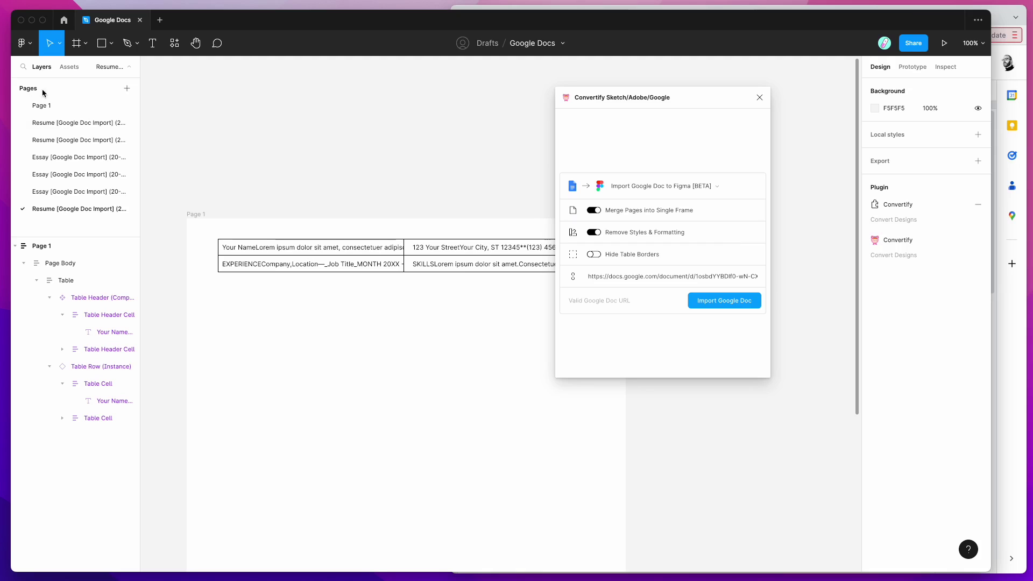
Look through the first two Resume import pages and all three Essay import pages, ending on the style-stripped Essay
left_click(58, 123)
left_click(60, 140)
left_click(61, 157)
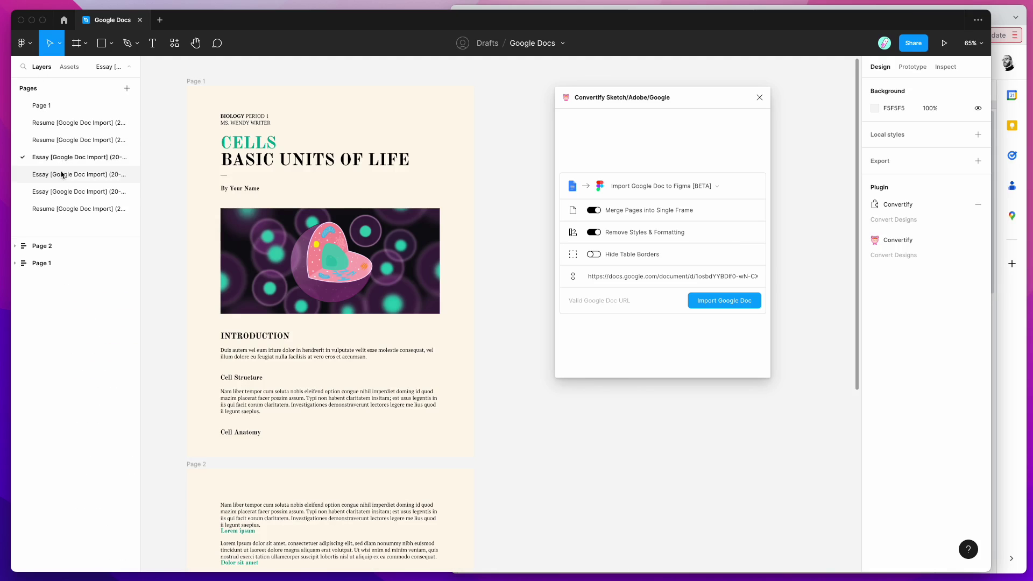
left_click(62, 174)
left_click(67, 193)
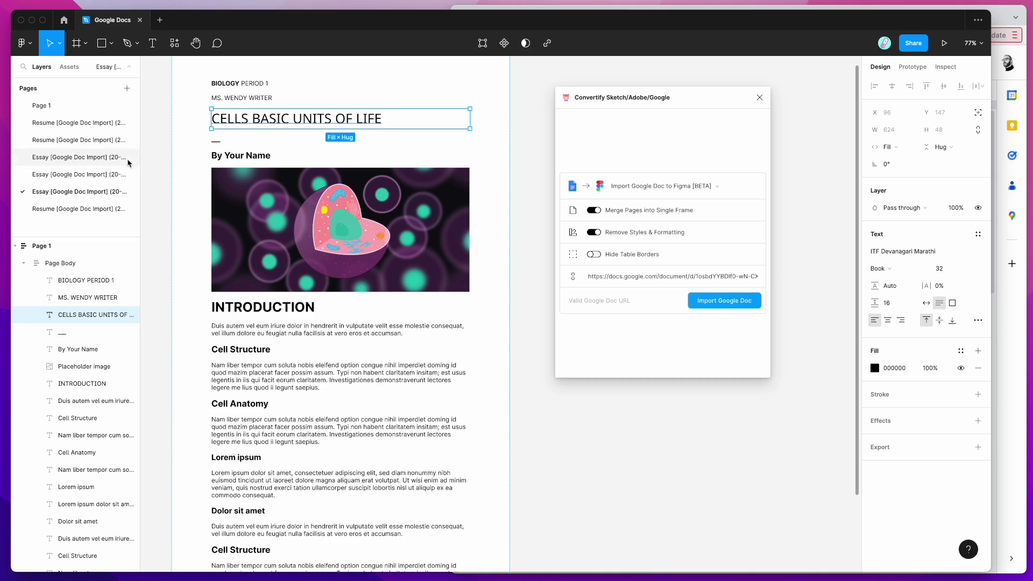
Widen the layers sidebar to show more of the import page names, and glance at the original Essay in Google Docs before returning to Figma
left_click_drag(141, 168, 210, 168)
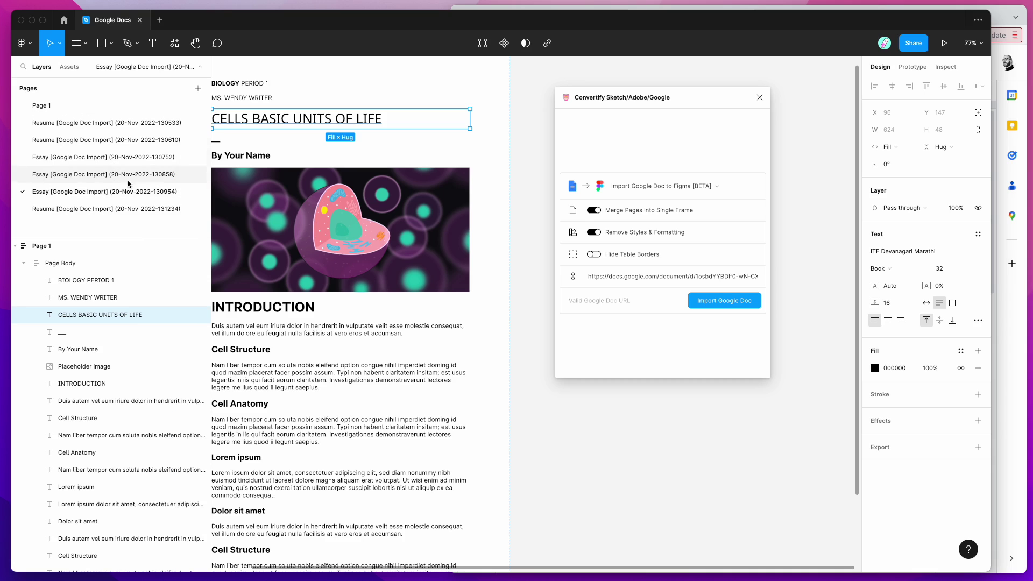
left_click_drag(212, 206, 184, 207)
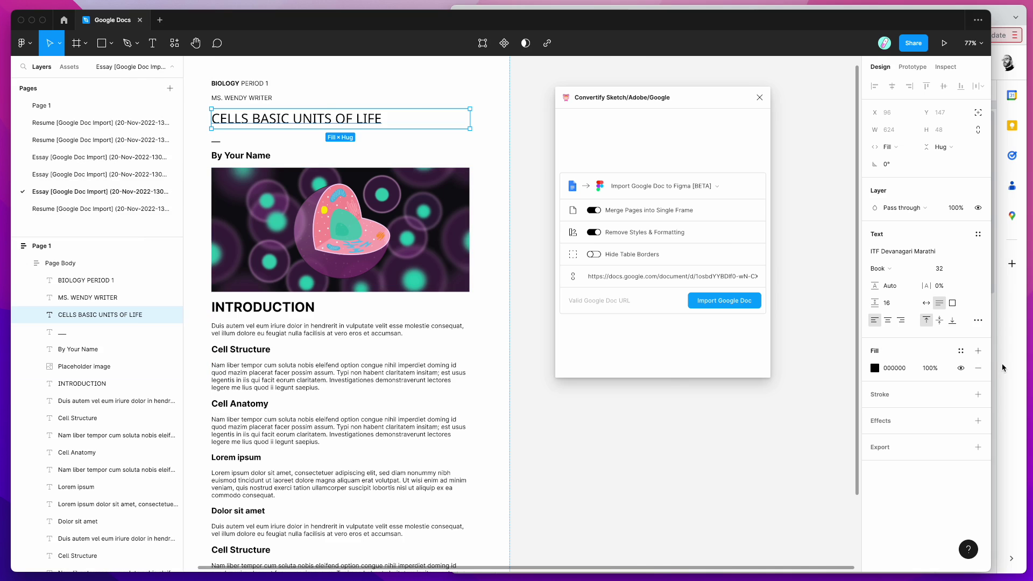
key("super+Tab")
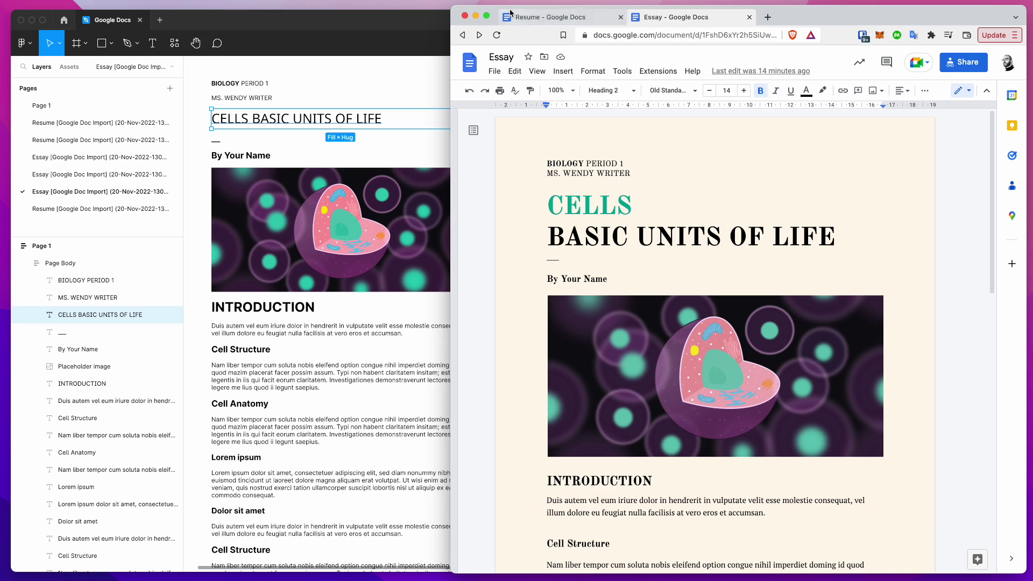
left_click(185, 141)
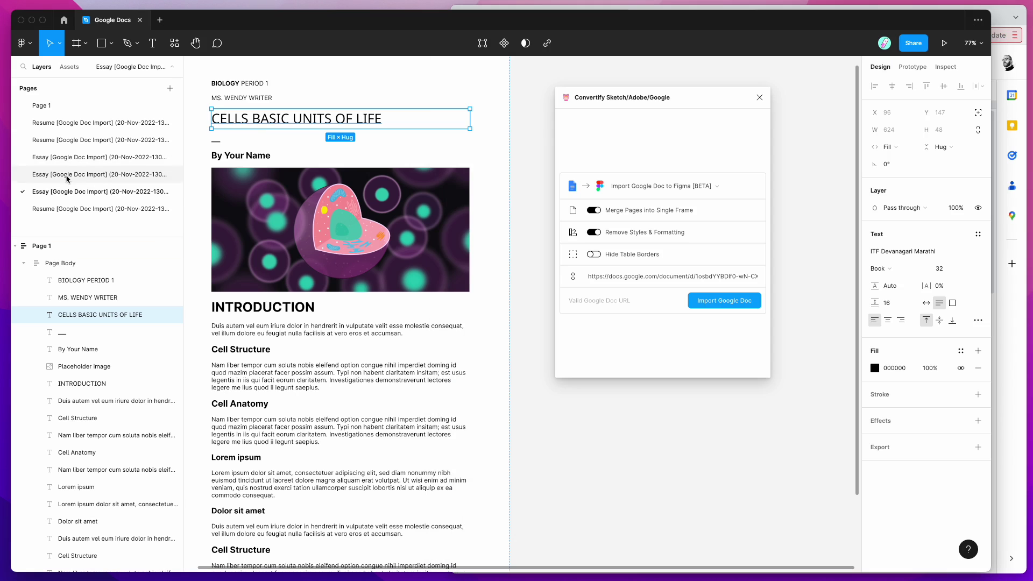
Compare the Essay and Resume import pages again, finishing on the merged Essay import that keeps its styles
left_click(48, 175)
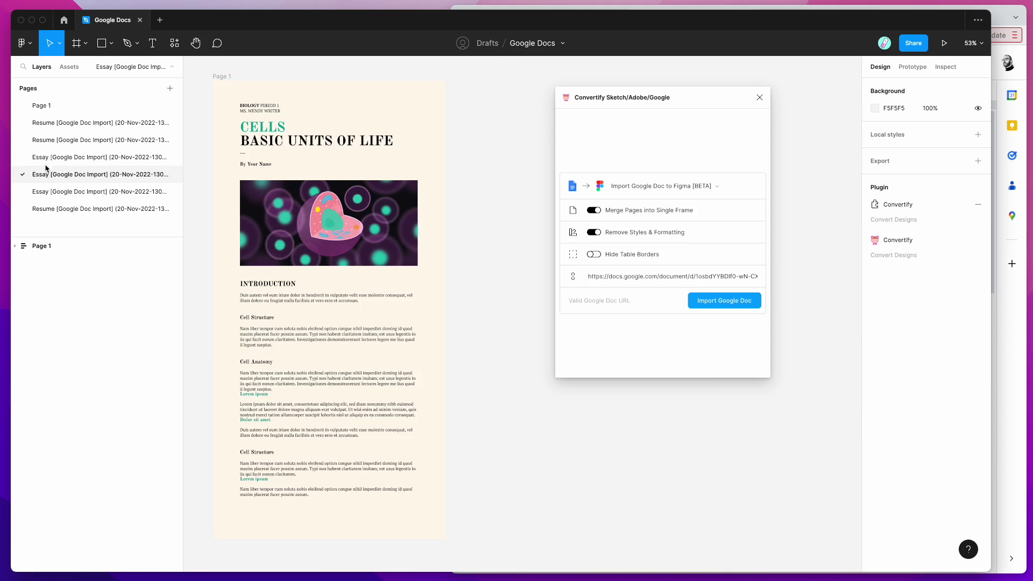
left_click(46, 157)
left_click(42, 139)
left_click(43, 209)
left_click(127, 194)
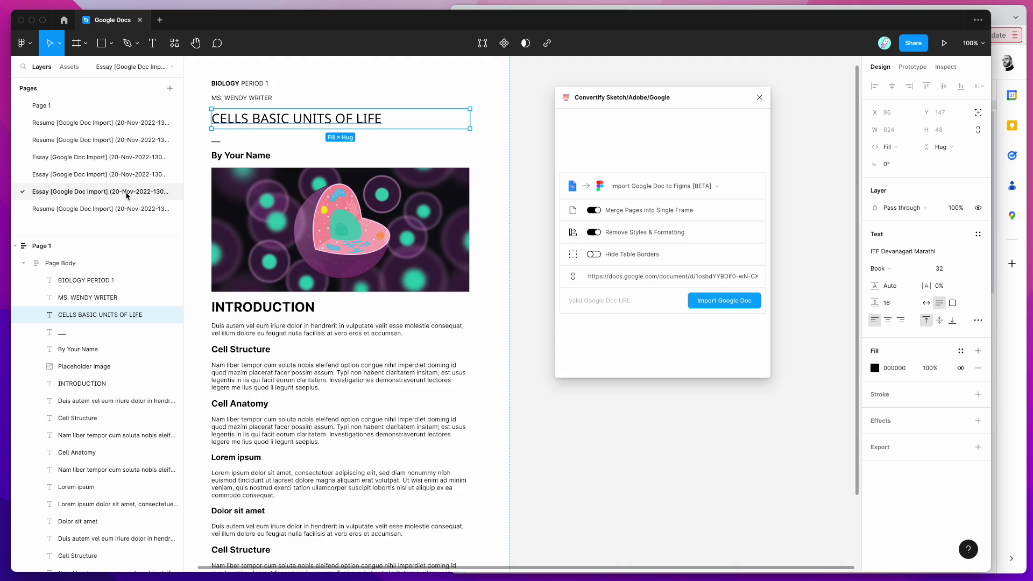
left_click(48, 174)
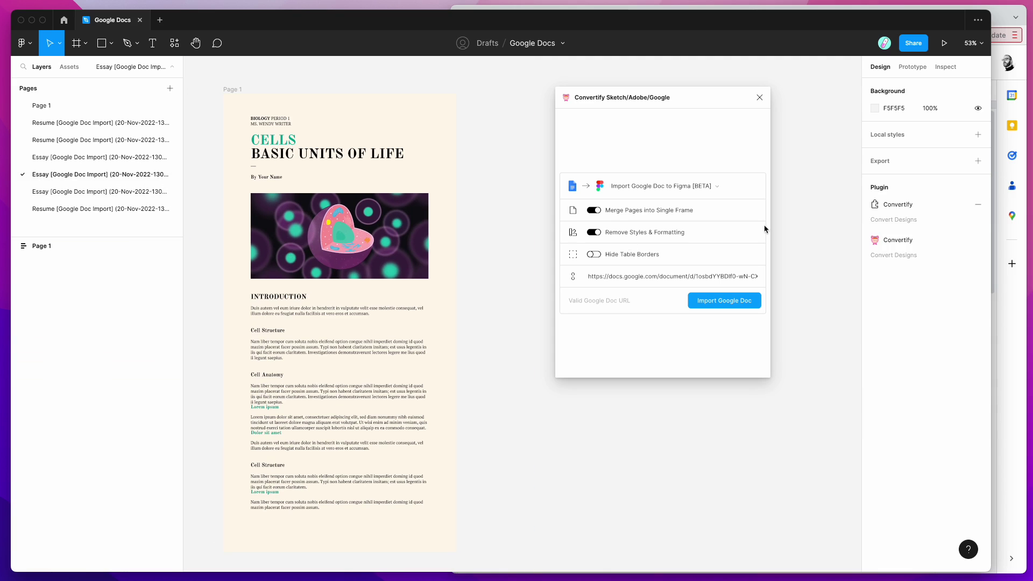
left_click_drag(655, 105, 657, 115)
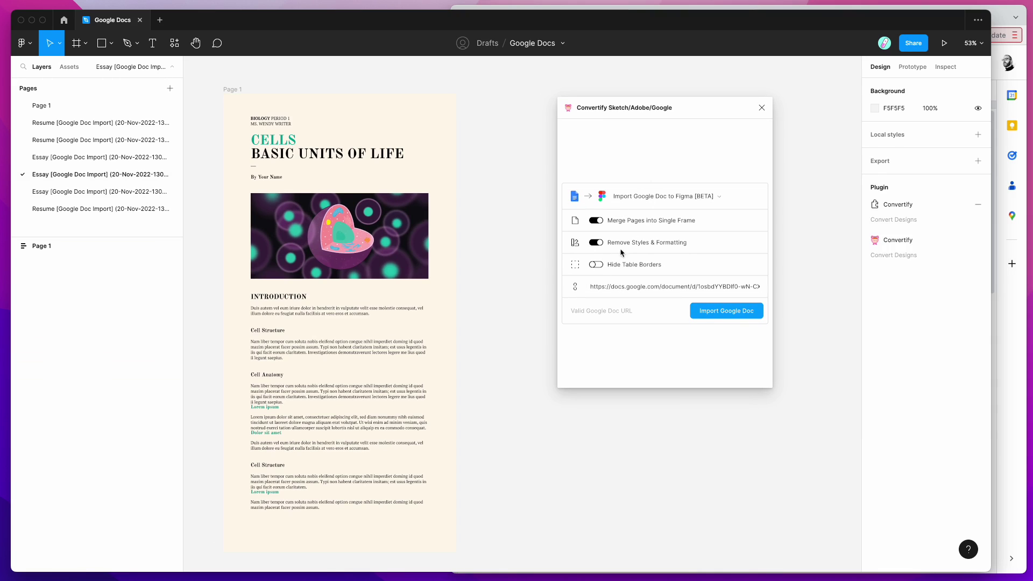
left_click_drag(655, 118, 676, 95)
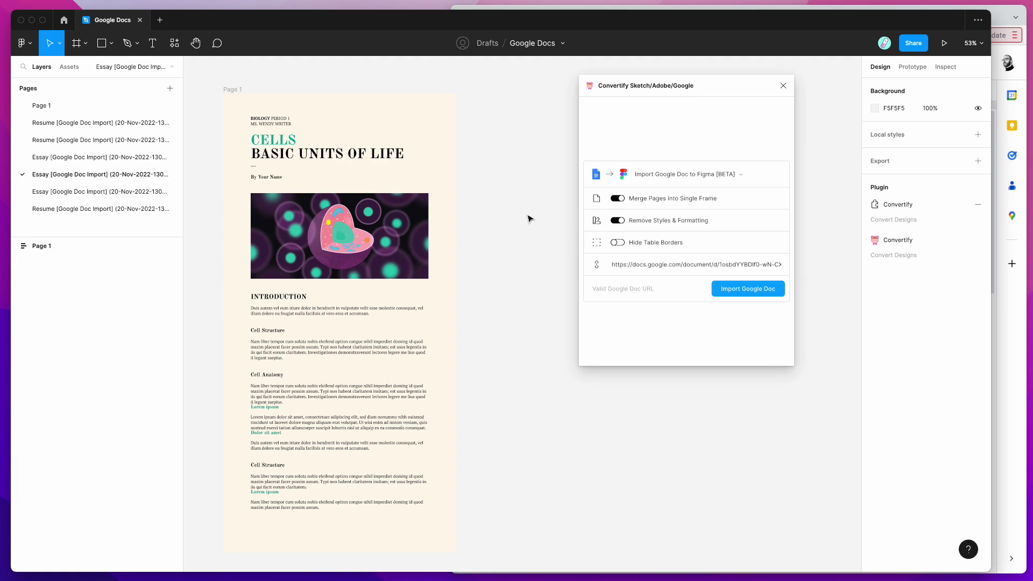
scroll(530, 218, "right", 1)
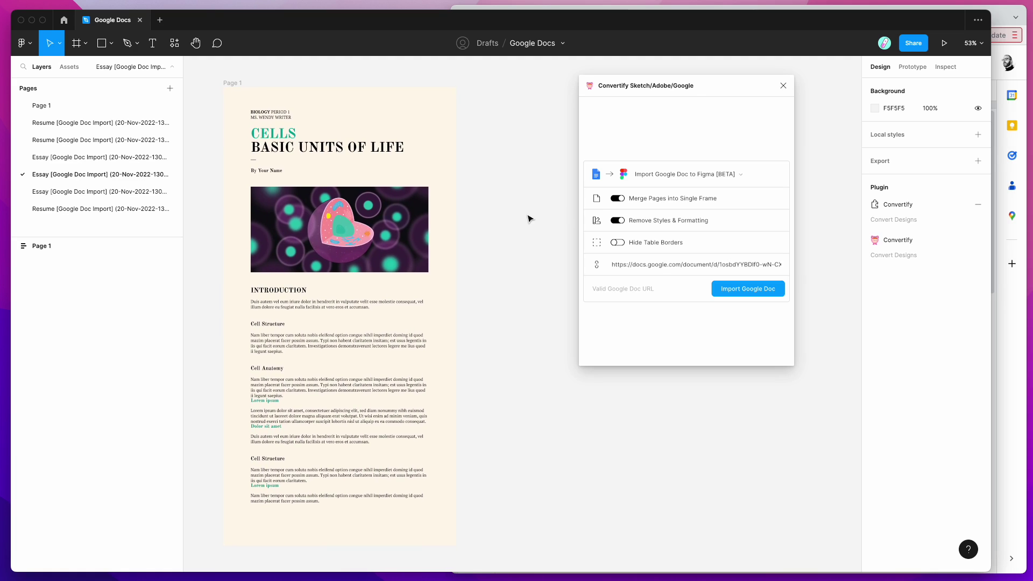
left_click_drag(738, 80, 764, 79)
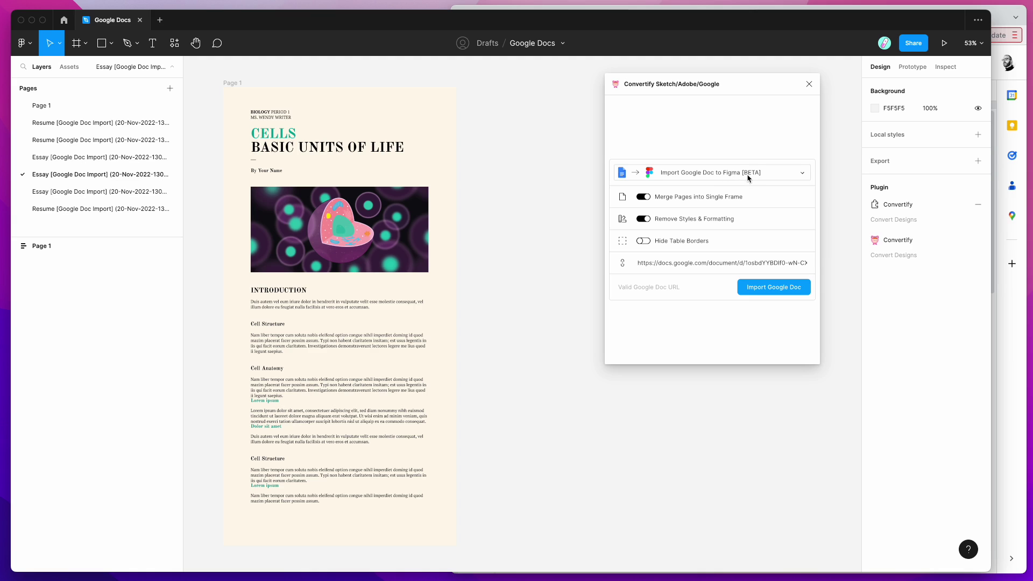
mouse_move(723, 94)
left_mouse_down()
mouse_move(703, 92)
mouse_move(712, 92)
left_mouse_up()
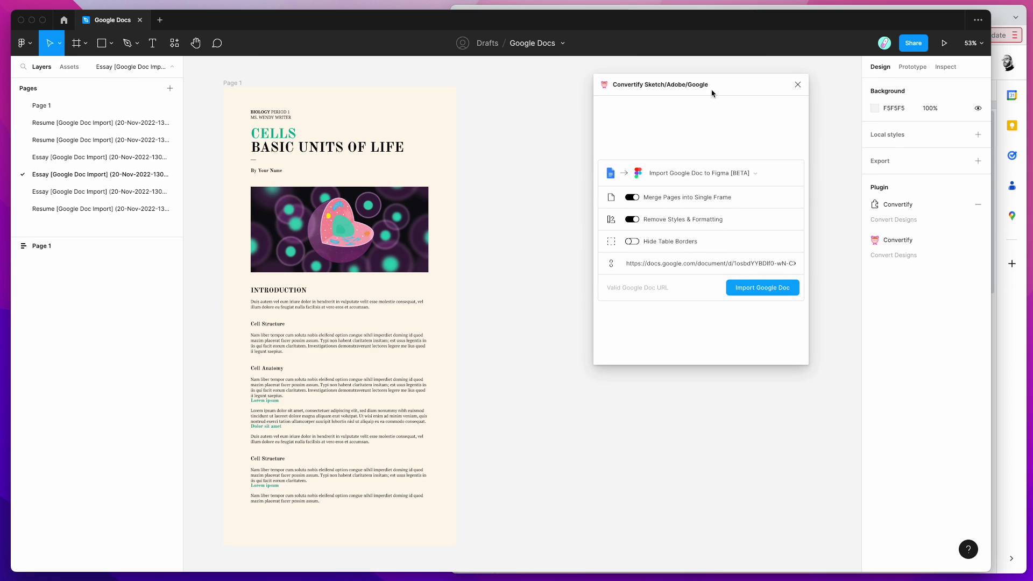
scroll(498, 201, "right", 1)
scroll(499, 201, "right", 1)
scroll(499, 202, "right", 1)
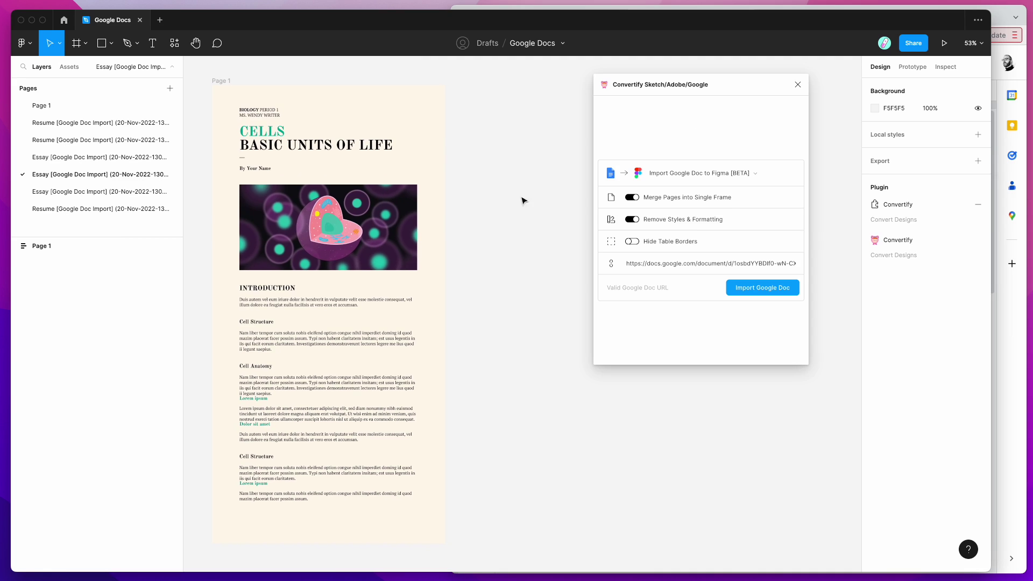
left_click_drag(728, 92, 686, 96)
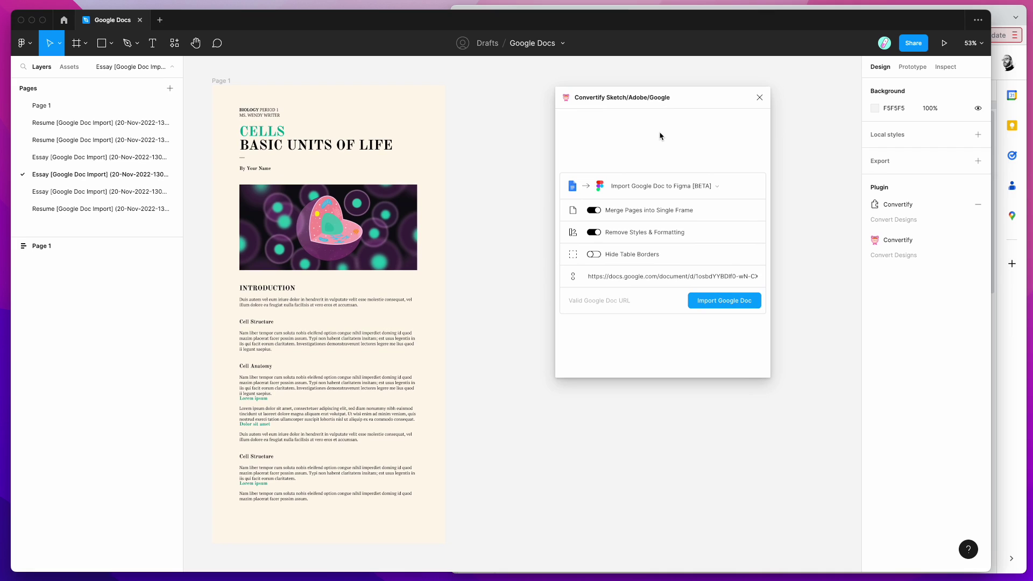
Place the Convertify window beside the Essay frame and review its conversion types, keeping Import Google Doc to Figma [BETA]
left_click_drag(679, 97, 575, 109)
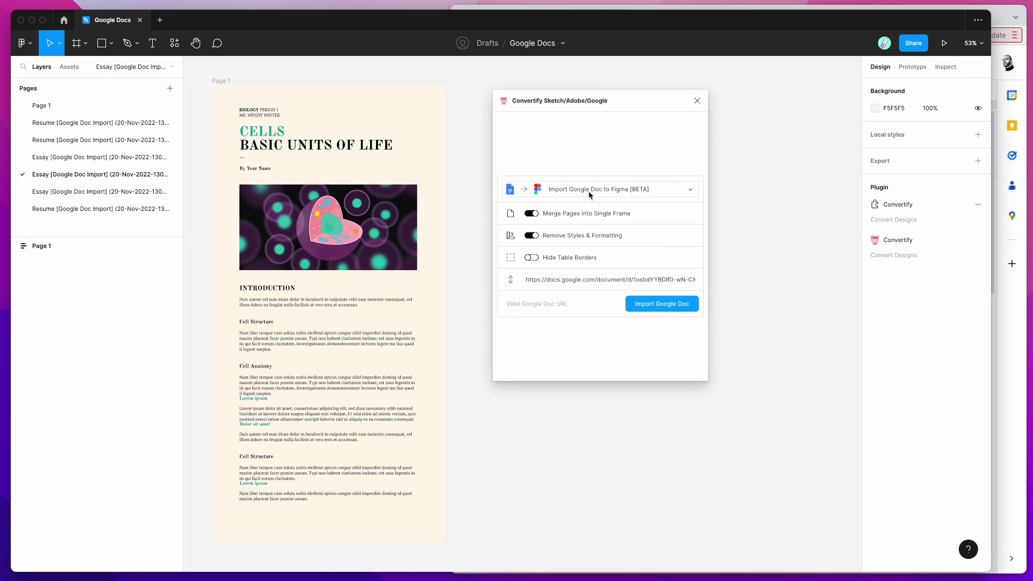
left_click(596, 190)
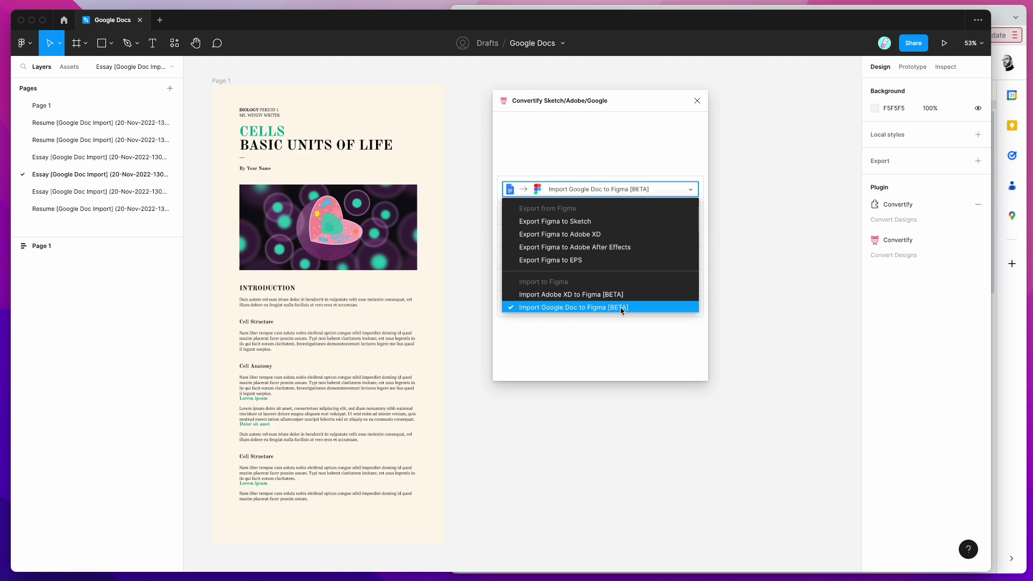
left_click(582, 310)
left_click_drag(629, 101, 631, 85)
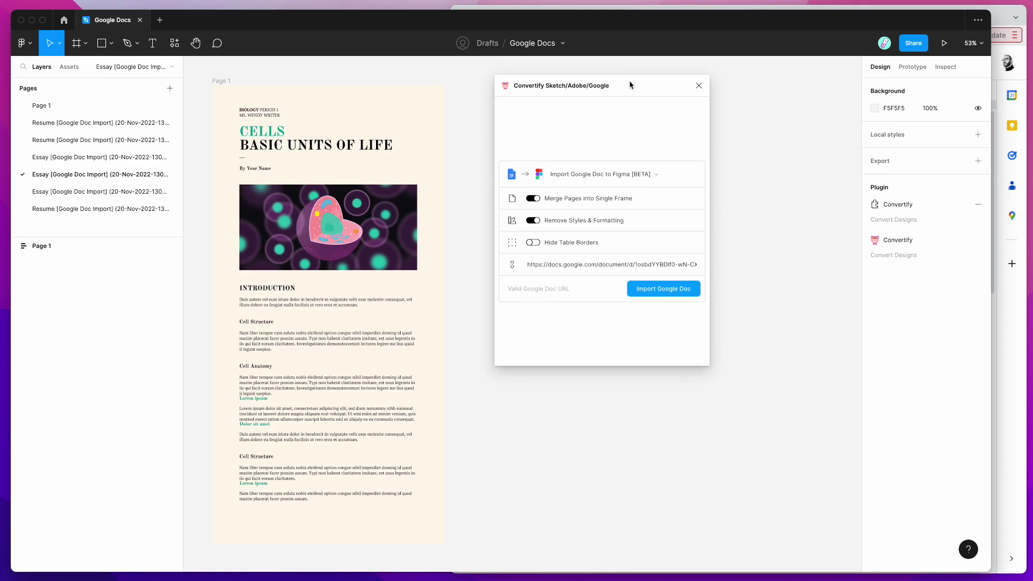
left_click_drag(631, 85, 616, 77)
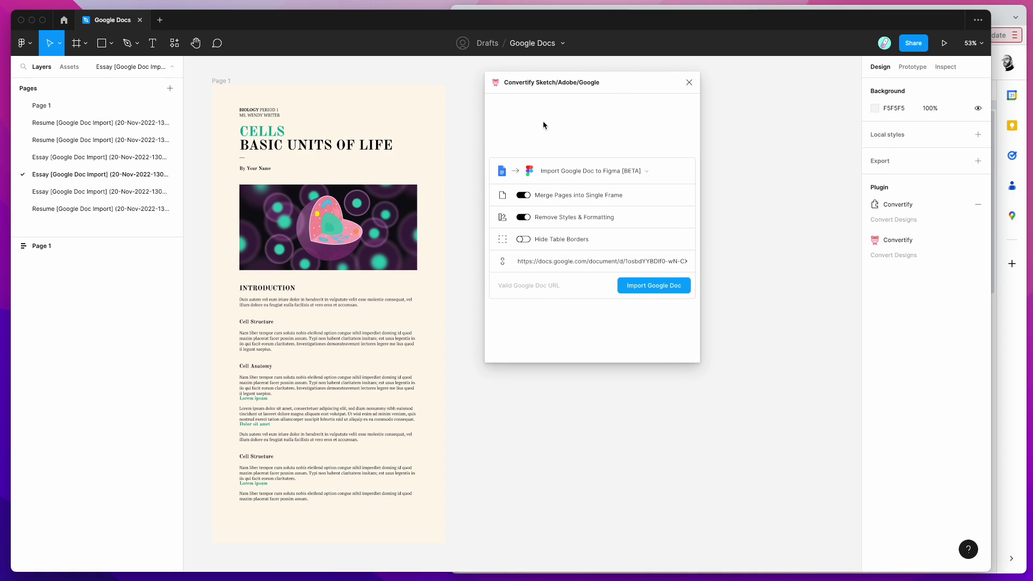
left_click_drag(598, 90, 595, 111)
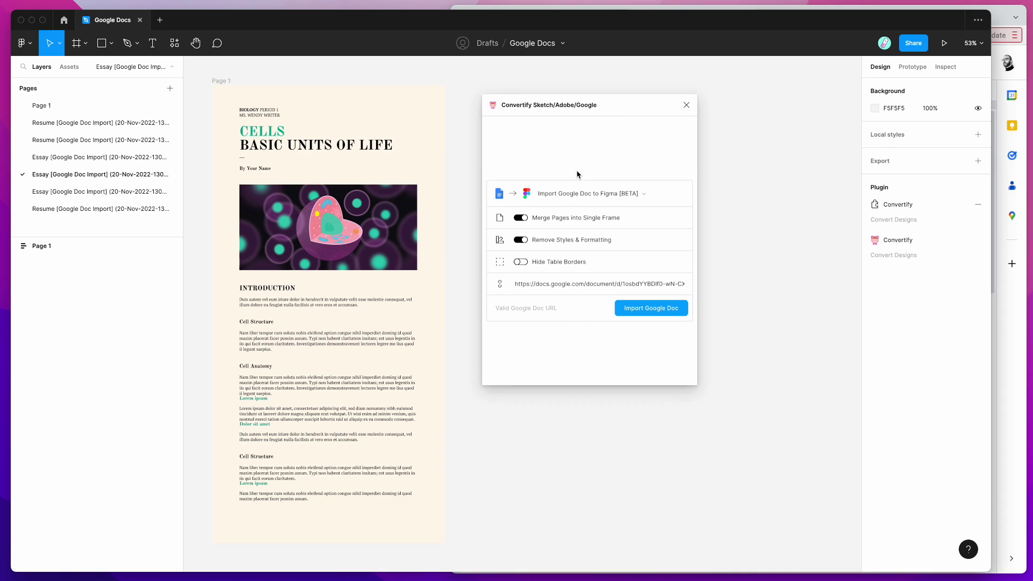